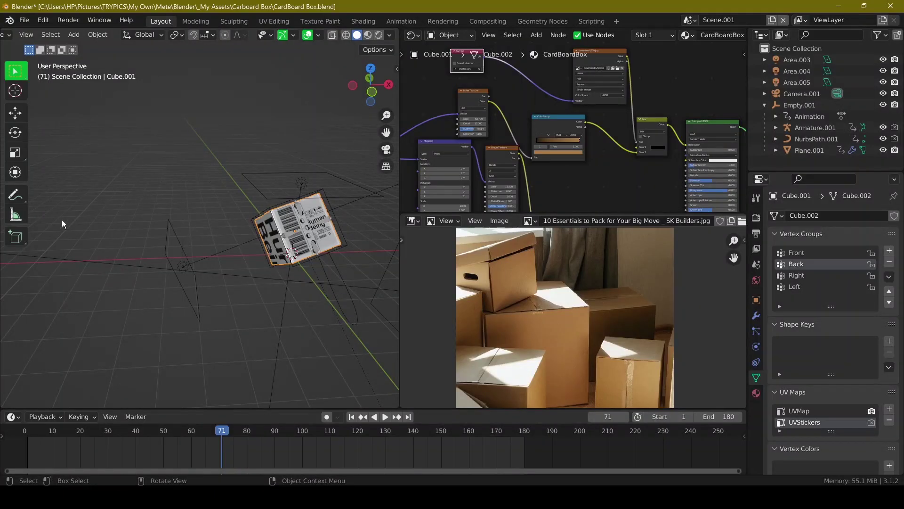
# Open Blender's Preferences from the Edit menu, showing the Add-ons section.
pyautogui.click(45, 20)
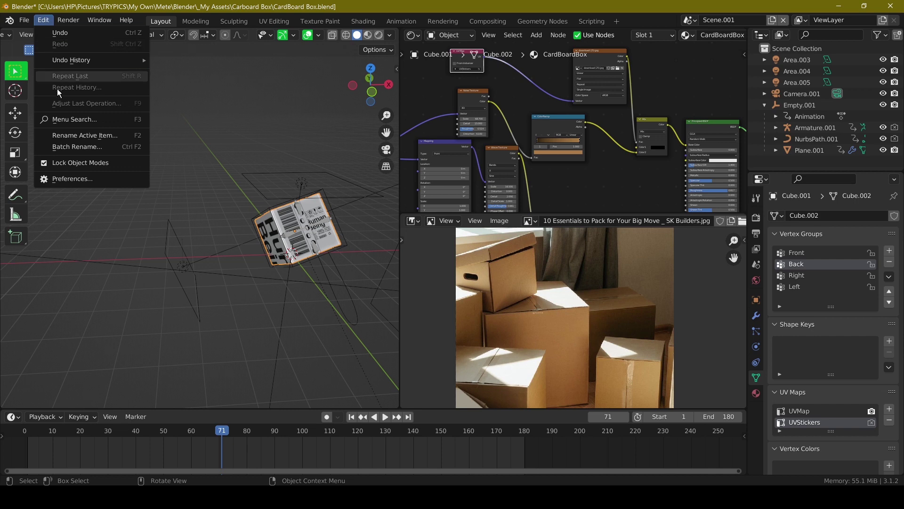
pyautogui.click(75, 177)
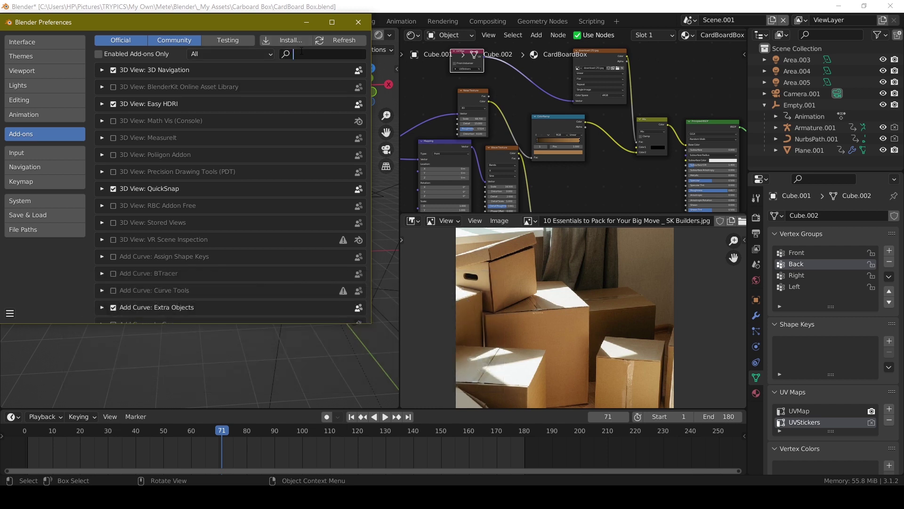
# Search the add-ons for 'node' and enable Node Wrangler.
pyautogui.write('node')
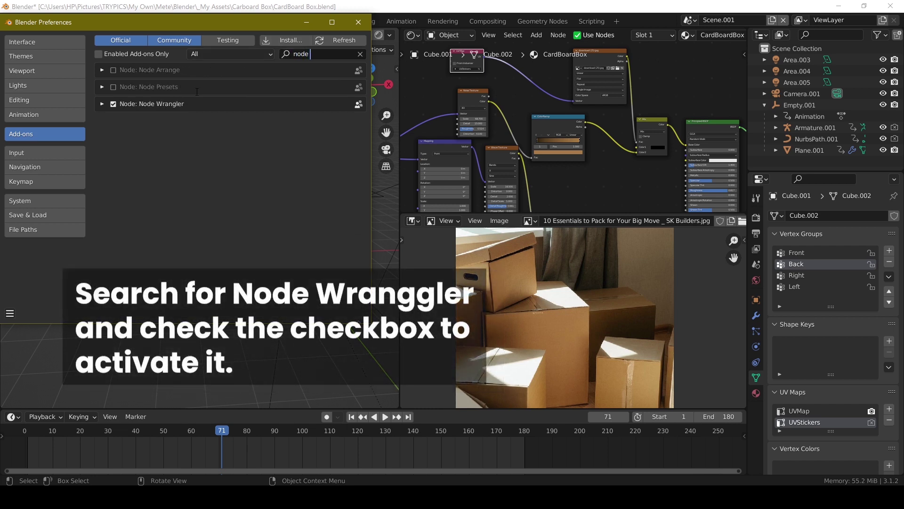
pyautogui.press('Return')
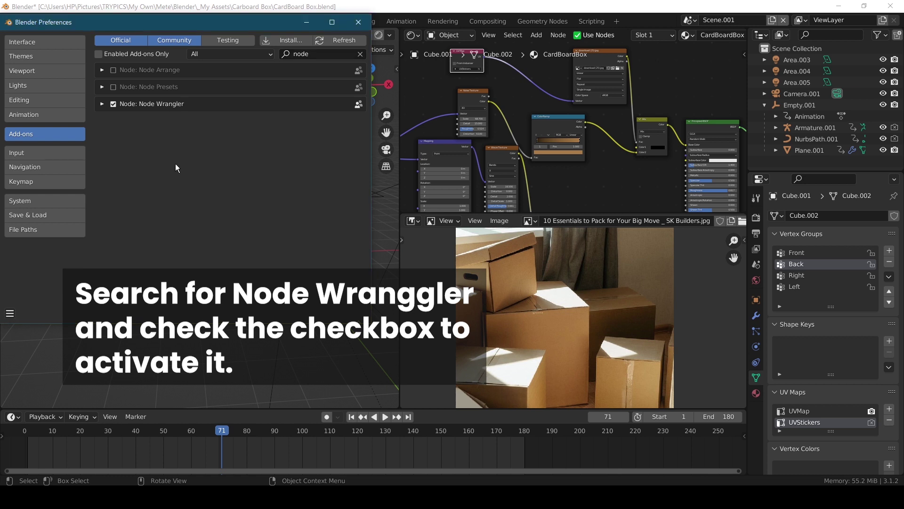
pyautogui.click(102, 104)
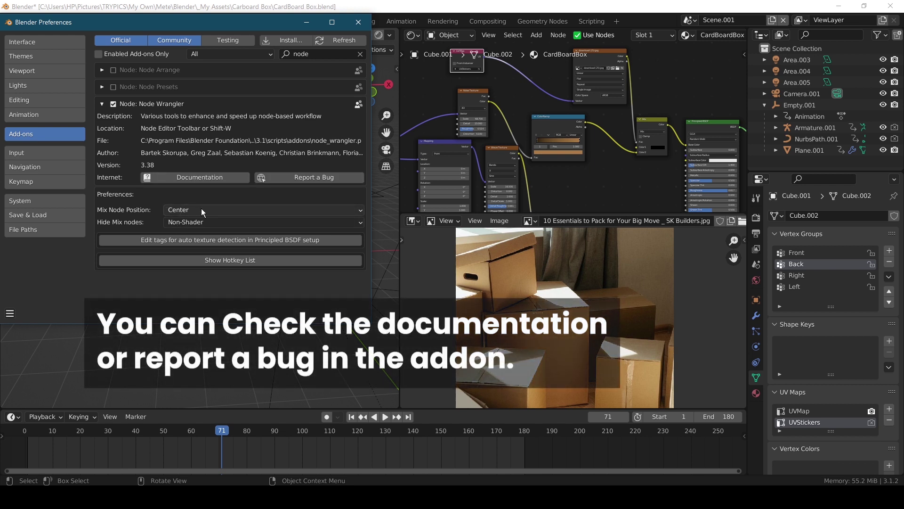
pyautogui.click(102, 104)
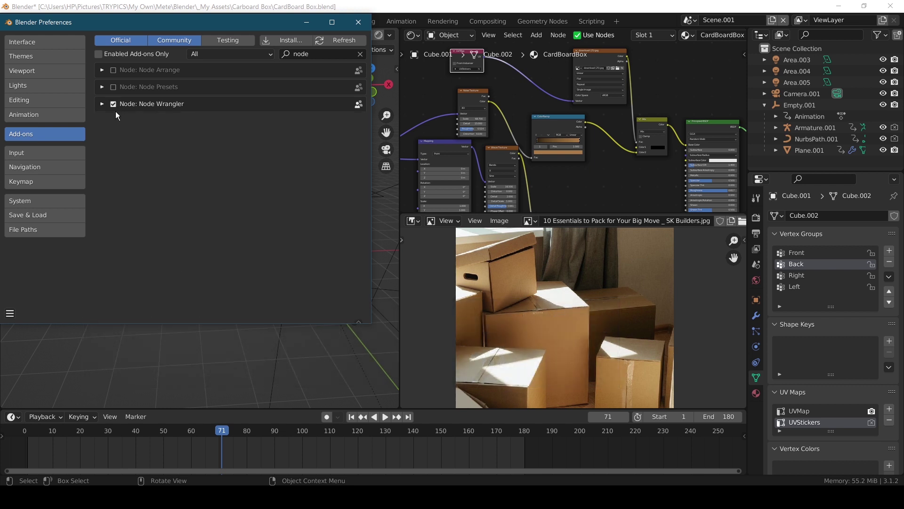
pyautogui.click(113, 104)
pyautogui.click(113, 104)
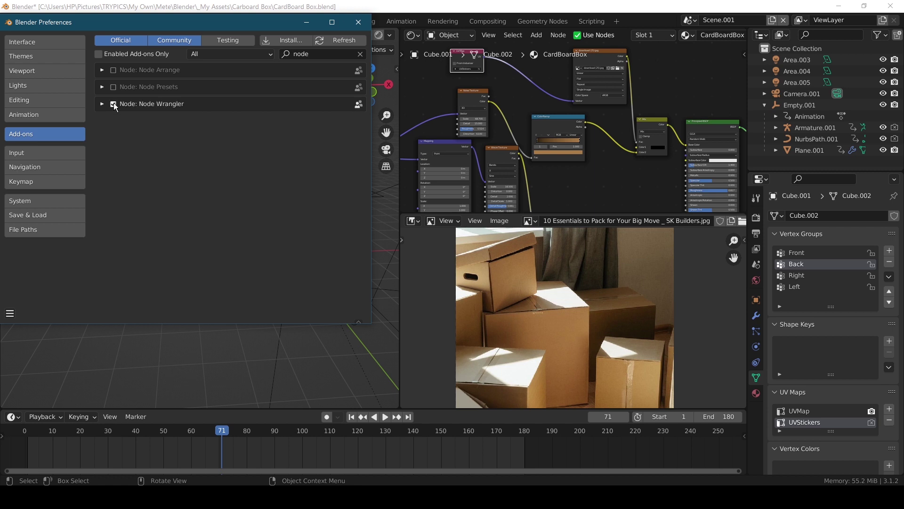
# Save the preferences and close the Preferences window.
pyautogui.click(10, 313)
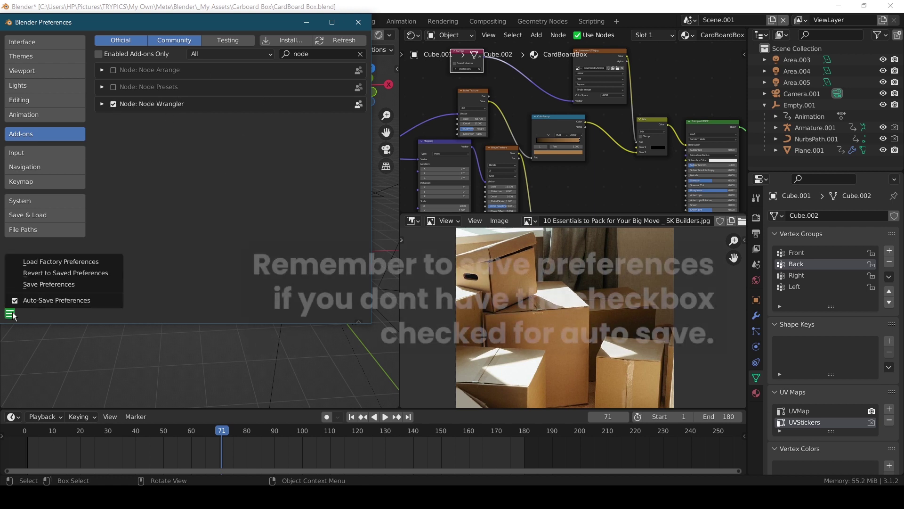
pyautogui.click(47, 285)
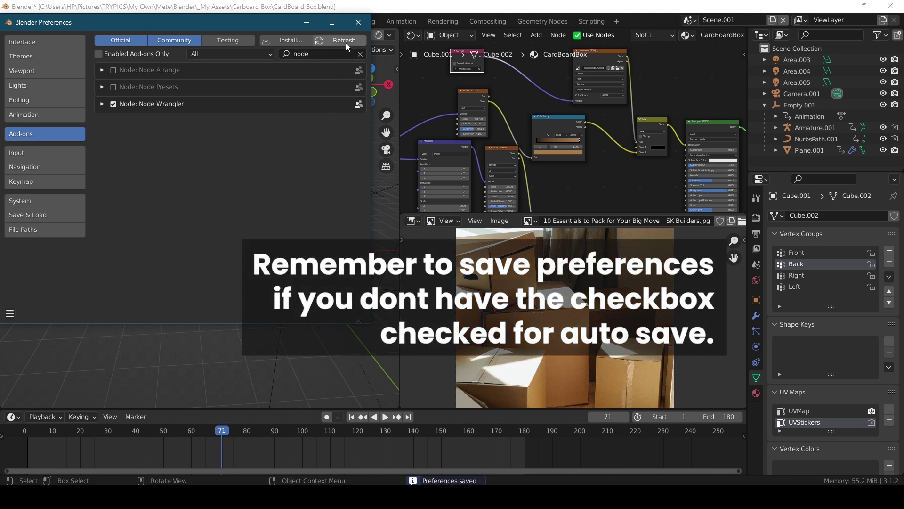
pyautogui.click(362, 24)
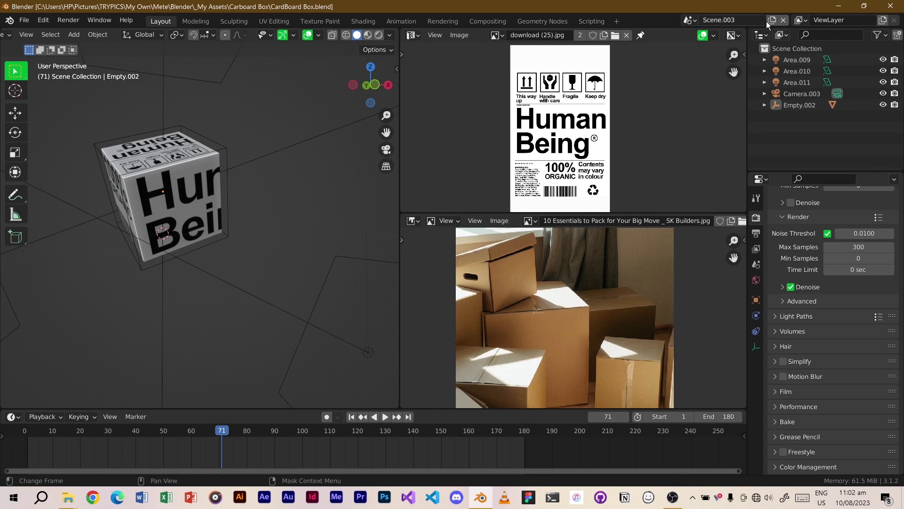
# Create a new scene, Scene.004, using Copy Settings from the current scene.
pyautogui.click(768, 21)
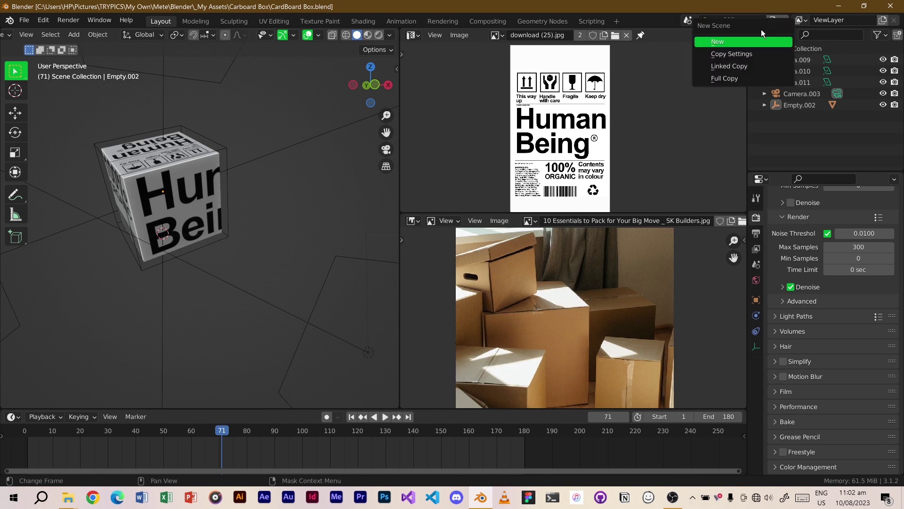
pyautogui.click(725, 55)
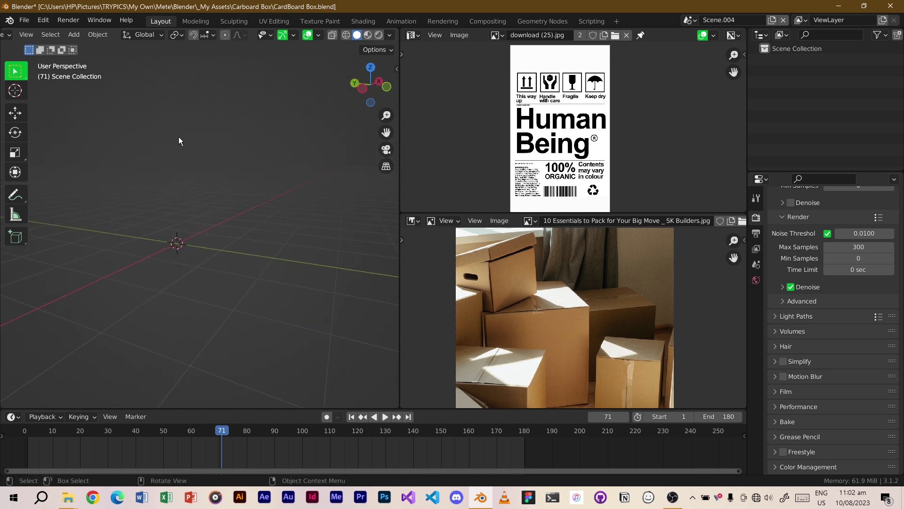
# In Scene.001, select the cardboard box, Camera.001 and other objects, and copy all nine.
pyautogui.click(690, 20)
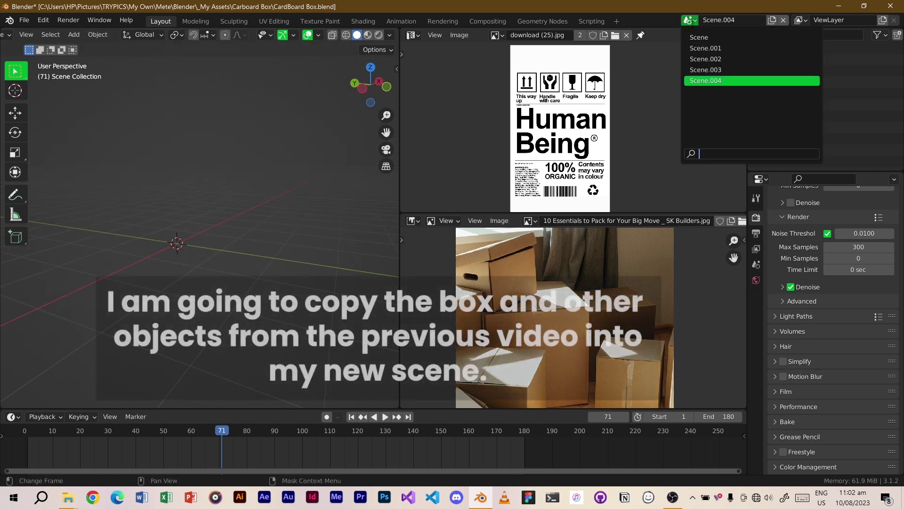
pyautogui.click(705, 48)
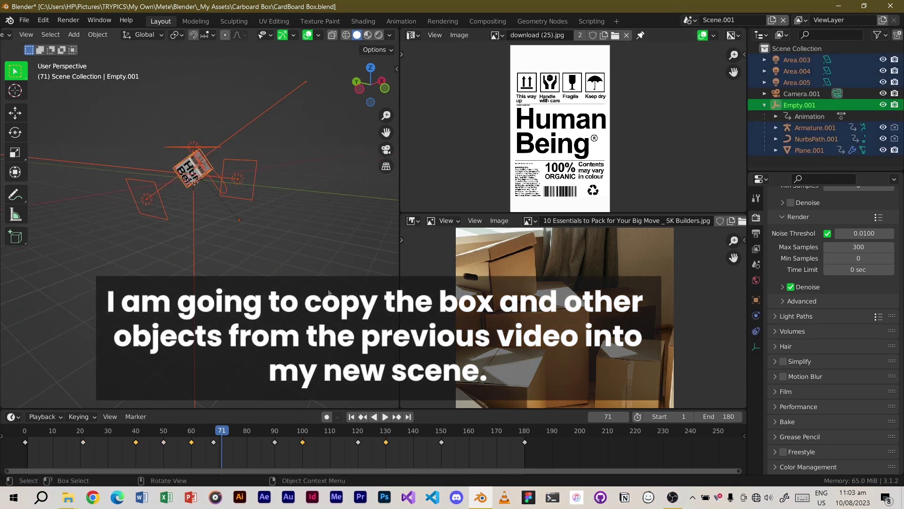
pyautogui.keyDown('ctrl'); pyautogui.click(802, 94); pyautogui.keyUp('ctrl')
pyautogui.hotkey('ctrl', 'c')
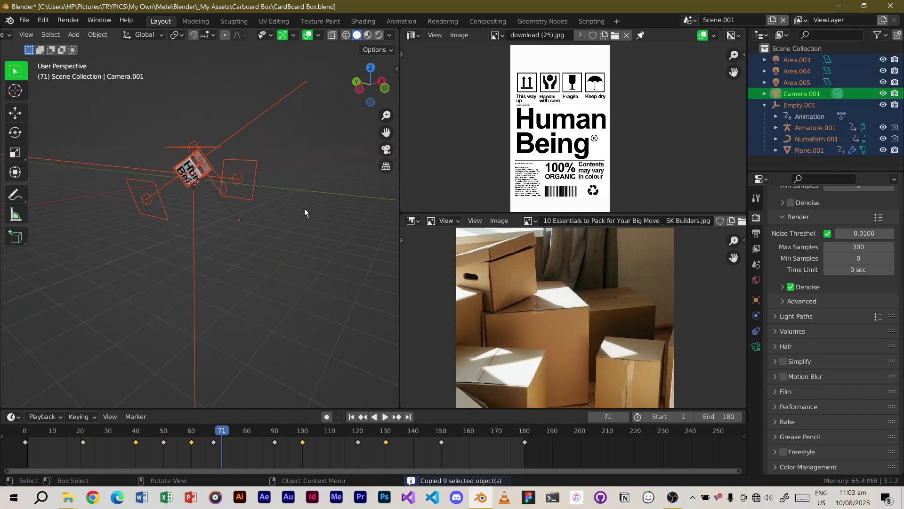
pyautogui.press('n')
pyautogui.press('n')
pyautogui.hotkey('ctrl', 'c')
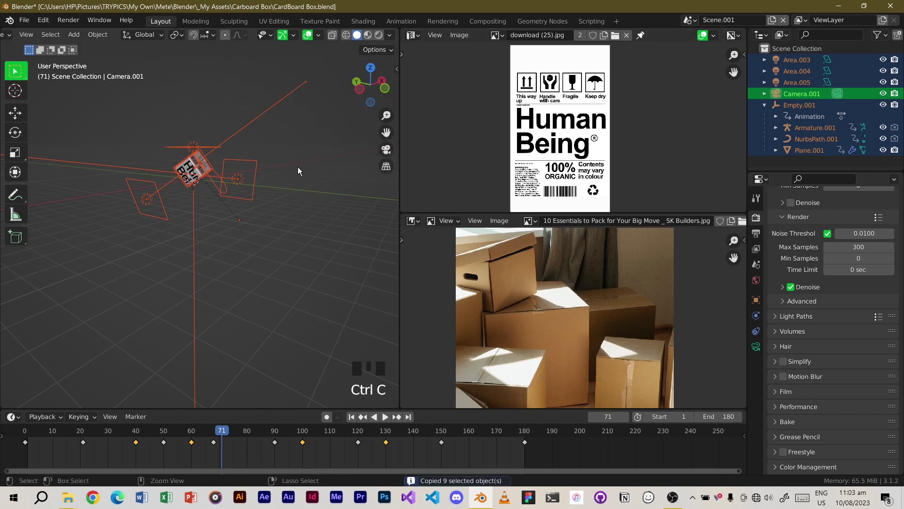
# Paste the nine objects into Scene.004 and select the box Cube.006 in camera view.
pyautogui.click(690, 20)
pyautogui.click(705, 82)
pyautogui.hotkey('ctrl', 'v')
pyautogui.press('KP_0')
pyautogui.click(298, 224)
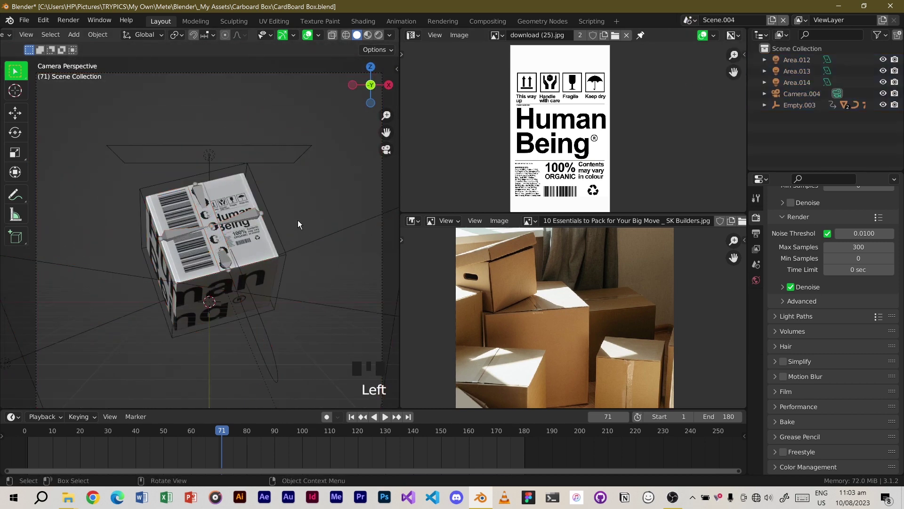
pyautogui.click(254, 226)
pyautogui.click(756, 392)
pyautogui.scroll(9, 809, 272)
# Remove all material slots from Cube.006, leaving the box plain untextured grey.
pyautogui.click(894, 227)
pyautogui.click(894, 226)
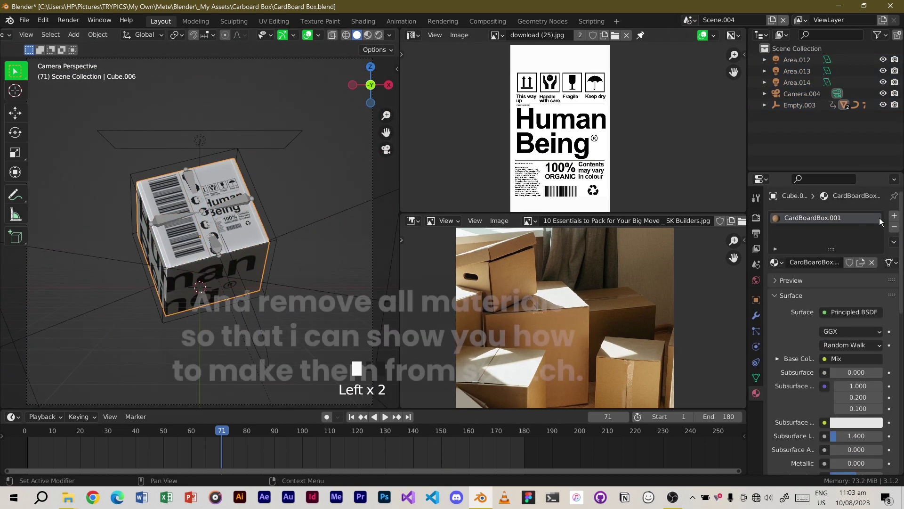
pyautogui.click(894, 226)
pyautogui.scroll(5, 182, 221)
pyautogui.scroll(-5, 183, 218)
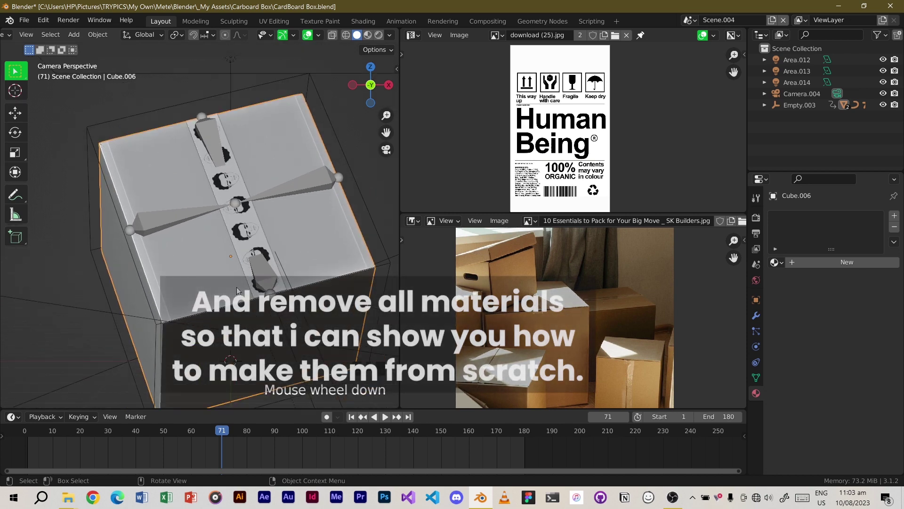
pyautogui.moveTo(236, 287); pyautogui.dragTo(201, 269, button='middle')
pyautogui.press('KP_0')
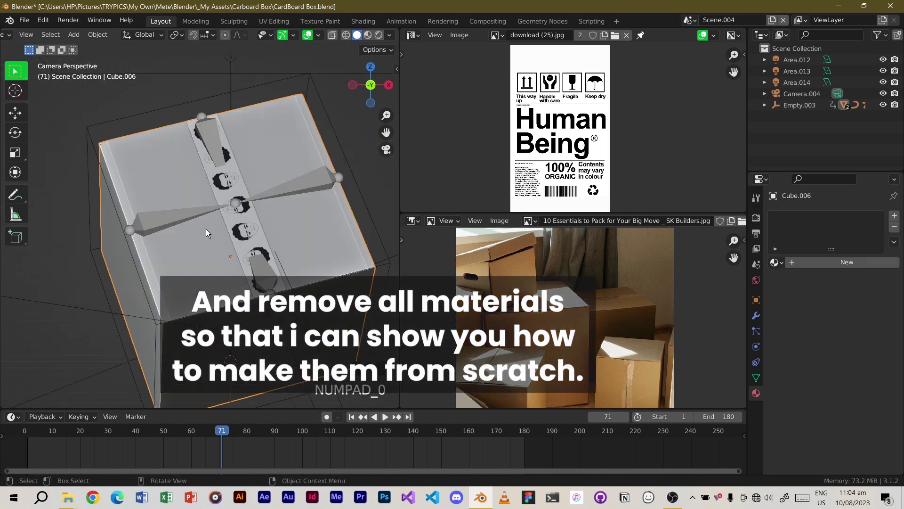
pyautogui.scroll(-2, 223, 214)
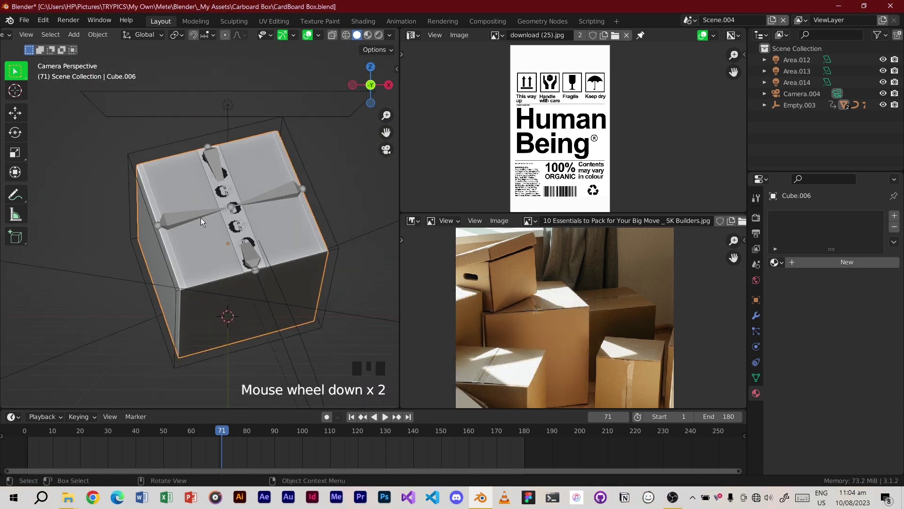
pyautogui.keyDown('shift'); pyautogui.moveTo(201, 217); pyautogui.dragTo(245, 218, button='middle'); pyautogui.keyUp('shift')
pyautogui.scroll(1, 270, 224)
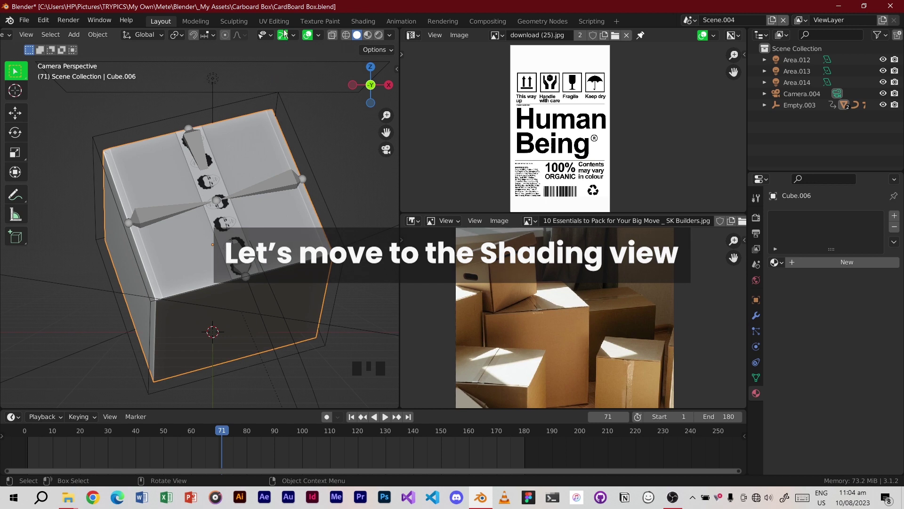
# Switch to the Shading workspace and orbit the viewport around the box.
pyautogui.click(363, 19)
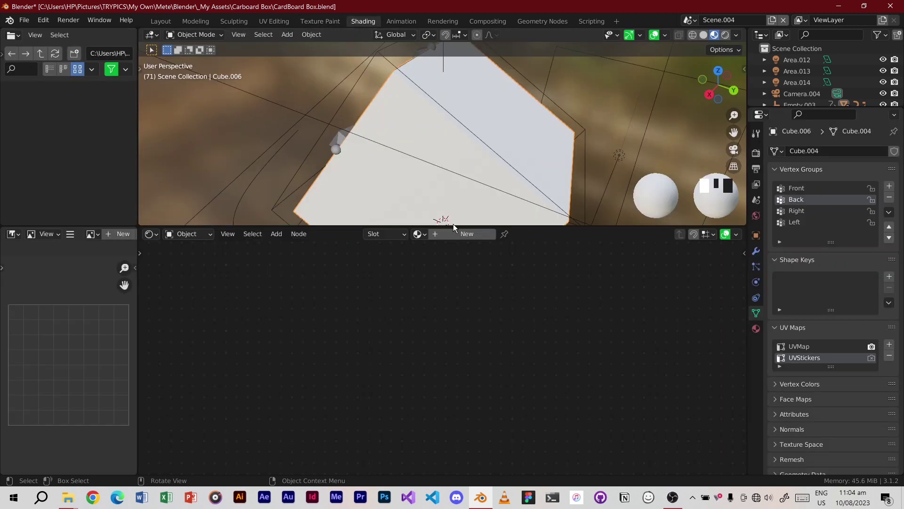
pyautogui.scroll(-4, 478, 145)
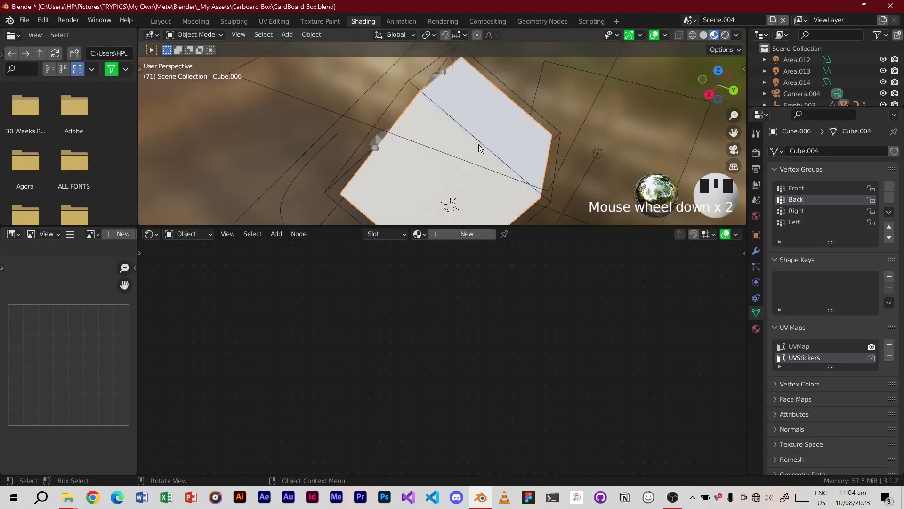
pyautogui.scroll(2, 475, 145)
pyautogui.moveTo(462, 159)
pyautogui.mouseDown(button='middle')
pyautogui.moveTo(584, 165)
pyautogui.moveTo(428, 160)
pyautogui.moveTo(453, 140)
pyautogui.moveTo(444, 120)
pyautogui.moveTo(444, 159)
pyautogui.mouseUp(button='middle')
pyautogui.scroll(3, 438, 168)
pyautogui.scroll(-3, 443, 120)
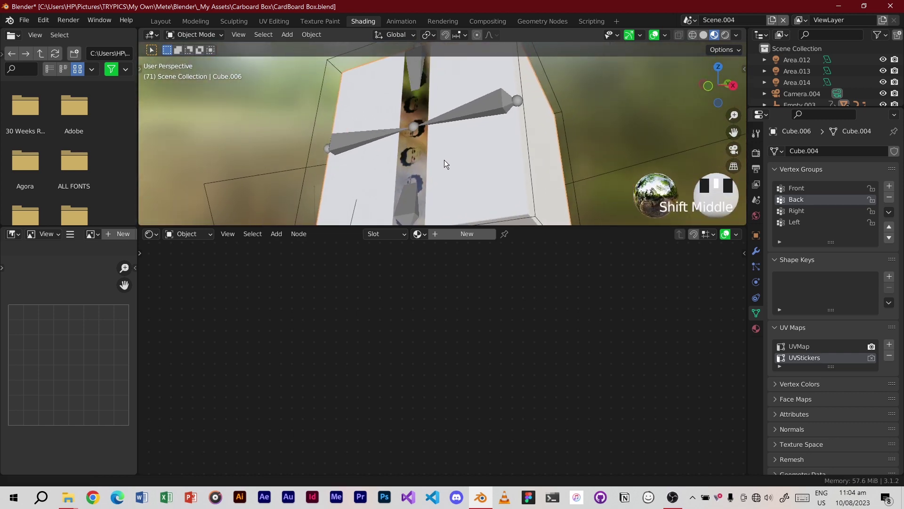
# Create a new material for the box named CardBoard Texture.
pyautogui.click(475, 238)
pyautogui.doubleClick(476, 234)
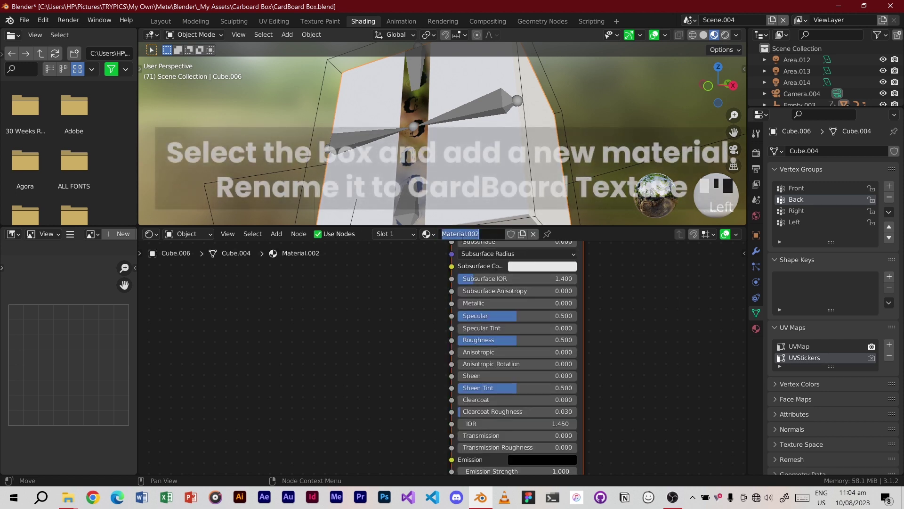
pyautogui.write('Card')
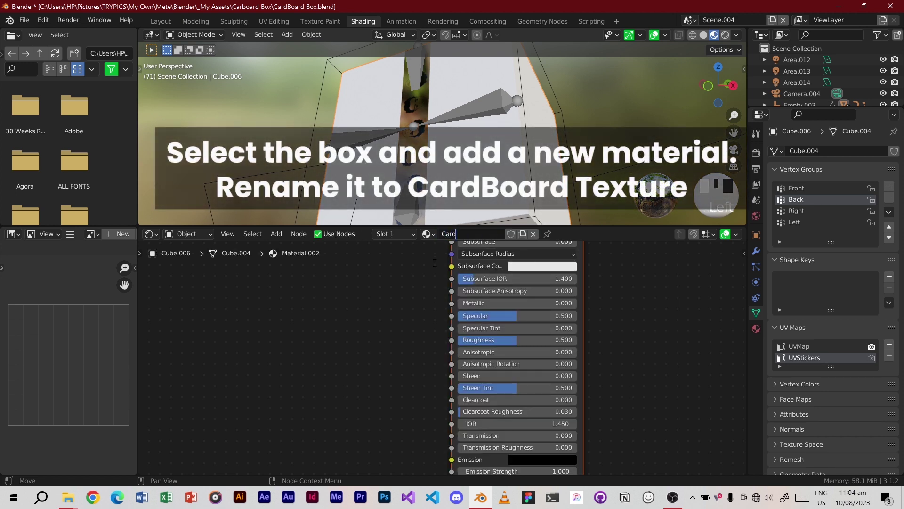
pyautogui.write('Board Texture')
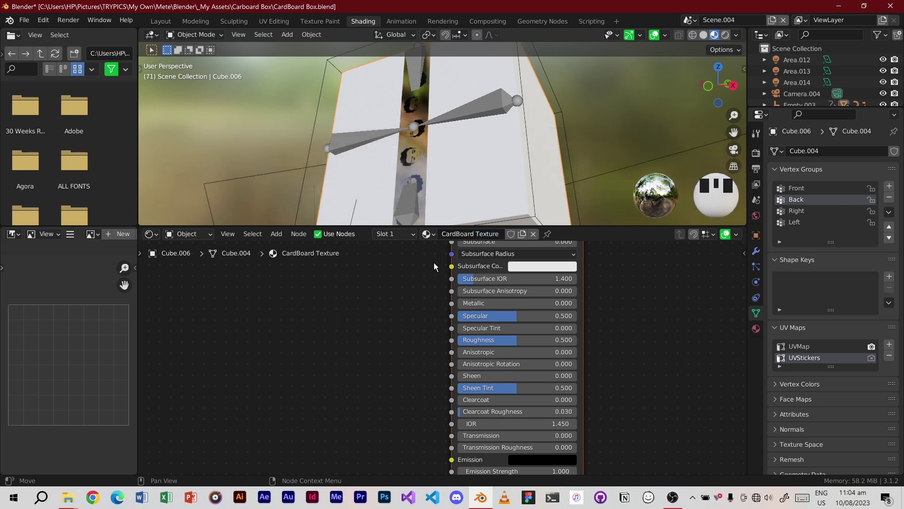
pyautogui.scroll(-4, 464, 358)
pyautogui.moveTo(436, 326); pyautogui.dragTo(456, 357, button='middle')
pyautogui.scroll(2, 529, 295)
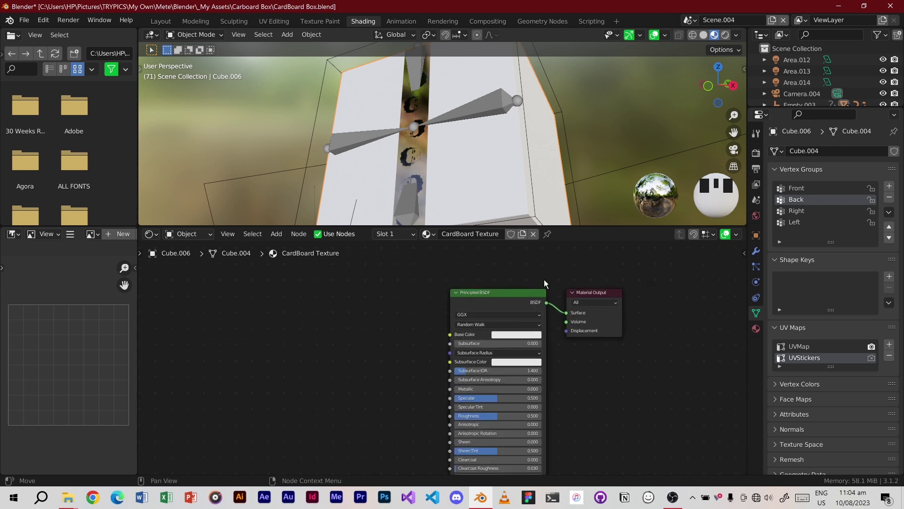
# Use Ctrl+T to add linked Texture Coordinate, Mapping and Image Texture nodes before the Principled BSDF.
pyautogui.click(484, 294)
pyautogui.hotkey('ctrl', 't')
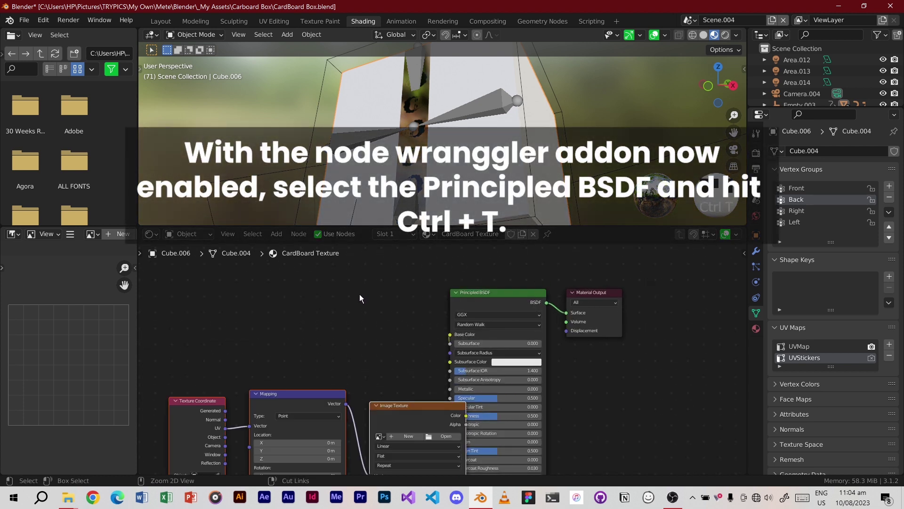
pyautogui.press('g')
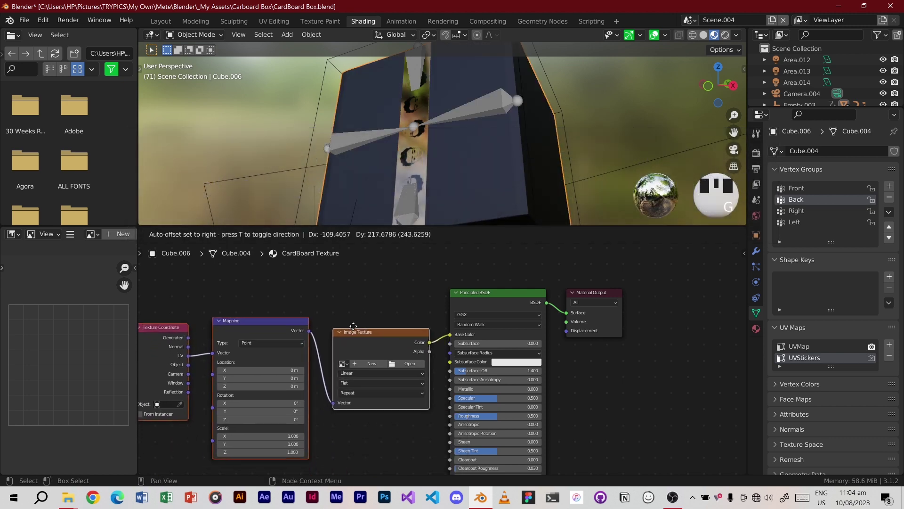
pyautogui.click(354, 324)
pyautogui.moveTo(381, 310); pyautogui.dragTo(466, 285, button='middle')
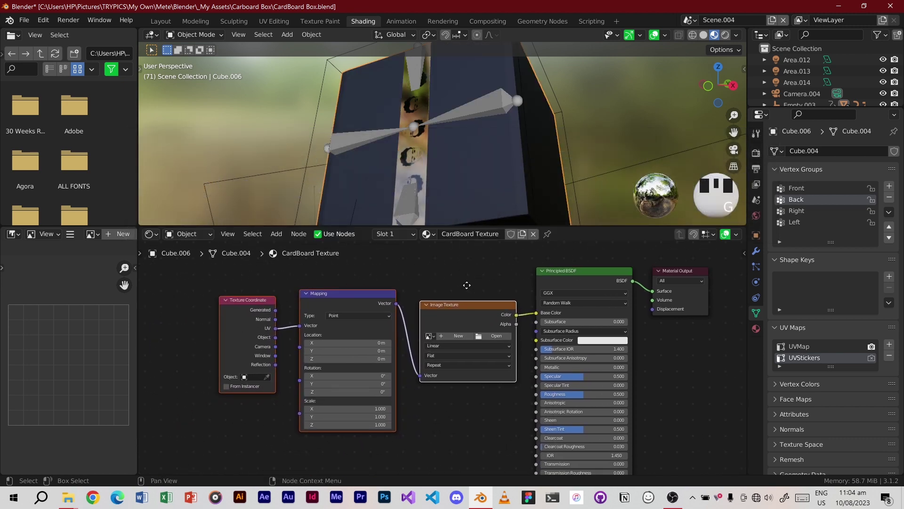
pyautogui.moveTo(487, 179)
pyautogui.mouseDown(button='middle')
pyautogui.moveTo(464, 160)
pyautogui.moveTo(520, 151)
pyautogui.moveTo(495, 179)
pyautogui.moveTo(498, 169)
pyautogui.mouseUp(button='middle')
pyautogui.scroll(3, 497, 166)
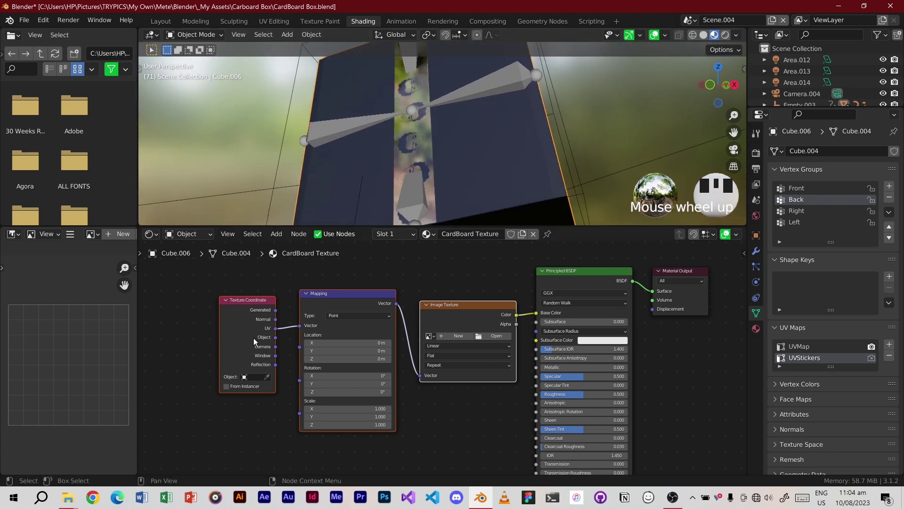
pyautogui.click(480, 325)
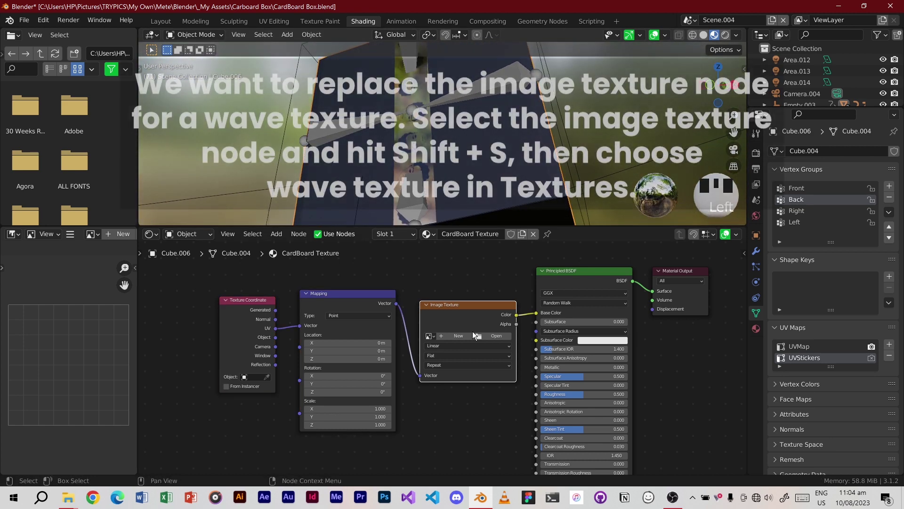
# Convert the Image Texture node into a Wave Texture, giving the box stripes.
pyautogui.hotkey('shift', 's')
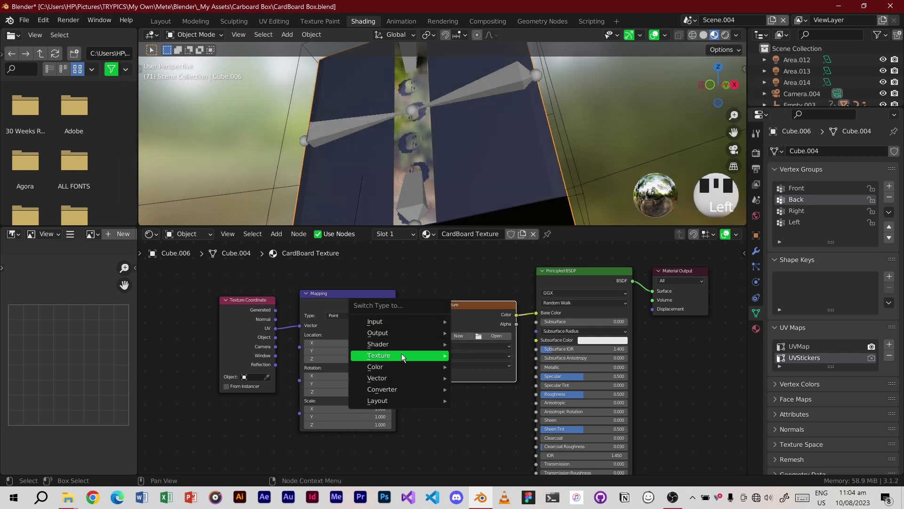
pyautogui.moveTo(447, 358)
pyautogui.click(490, 343)
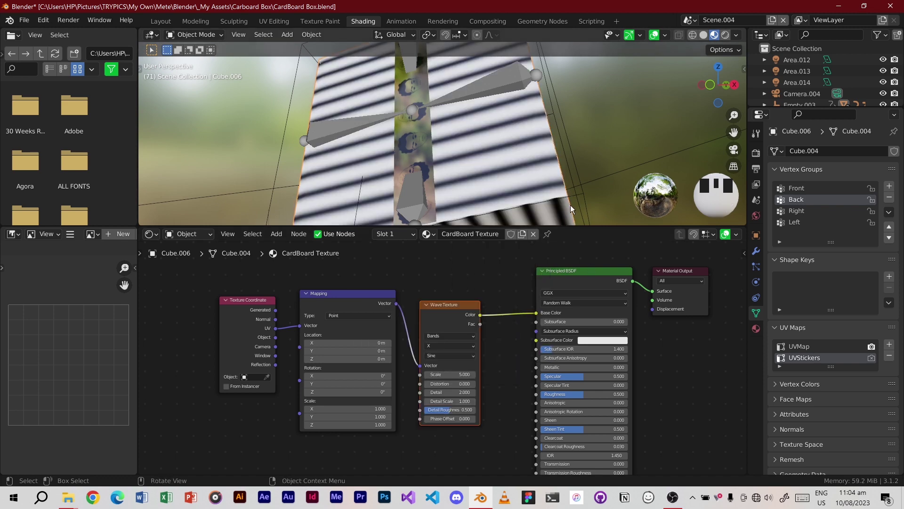
pyautogui.scroll(-2, 569, 200)
pyautogui.moveTo(568, 194); pyautogui.dragTo(549, 198, button='middle')
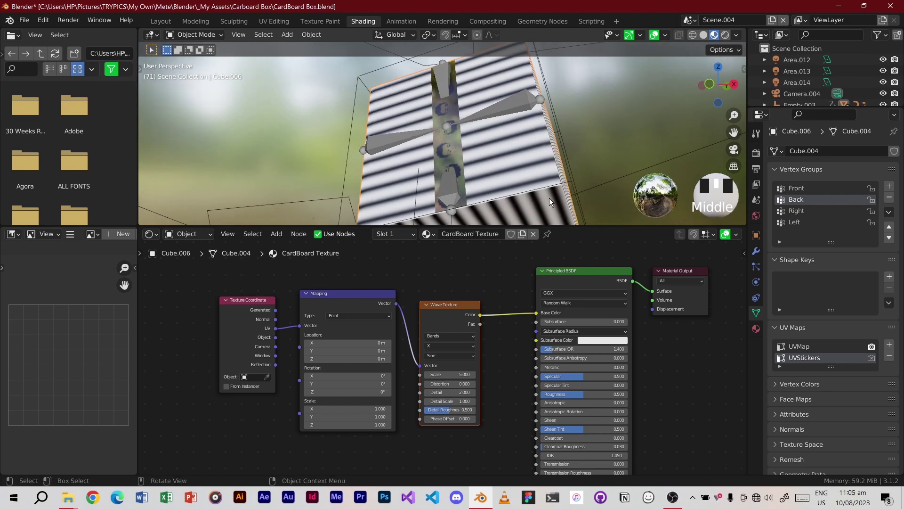
pyautogui.press('Tab')
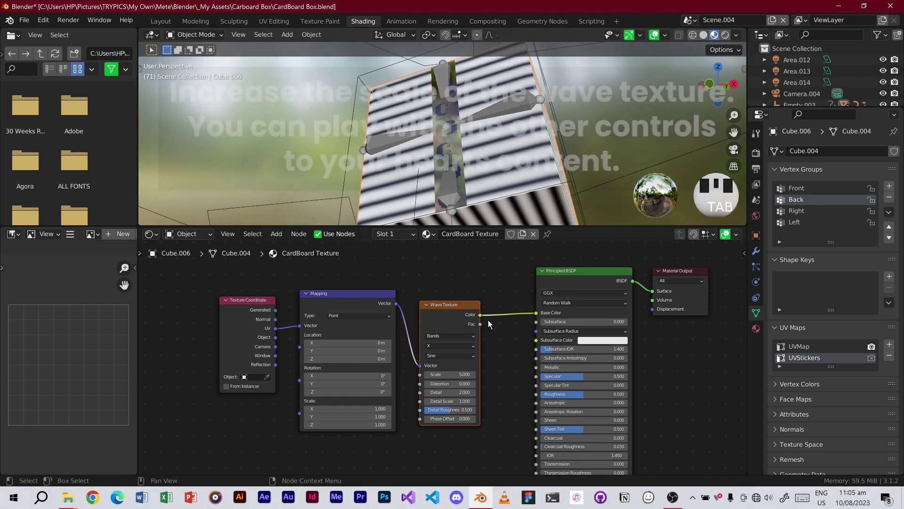
pyautogui.scroll(2, 461, 363)
# Set the Wave Texture Scale to 27.6 and Detail Scale to 12.4.
pyautogui.moveTo(447, 379); pyautogui.dragTo(532, 378)
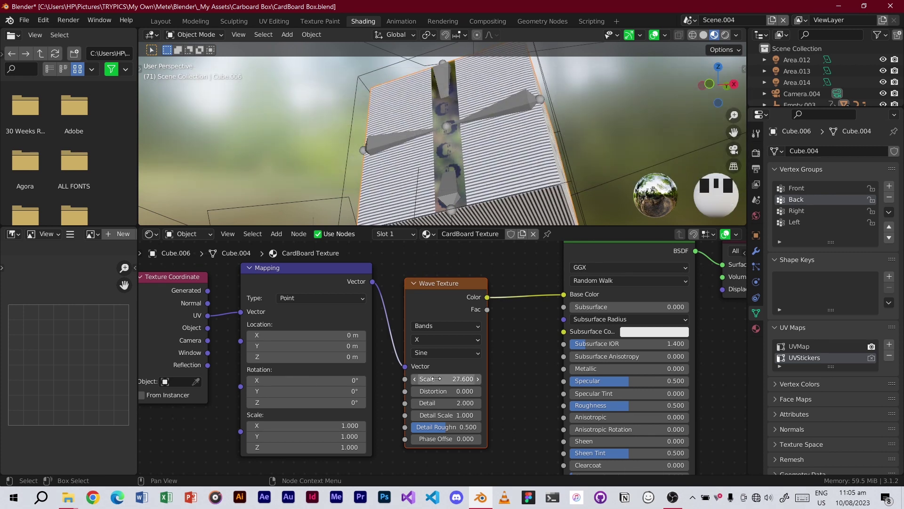
pyautogui.moveTo(518, 199); pyautogui.dragTo(506, 172, button='middle')
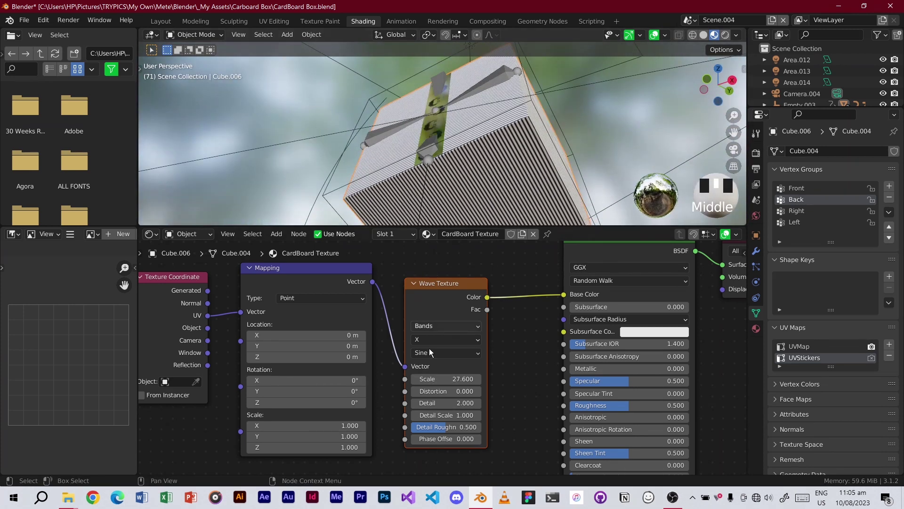
pyautogui.scroll(-1, 436, 426)
pyautogui.moveTo(438, 414); pyautogui.dragTo(467, 415)
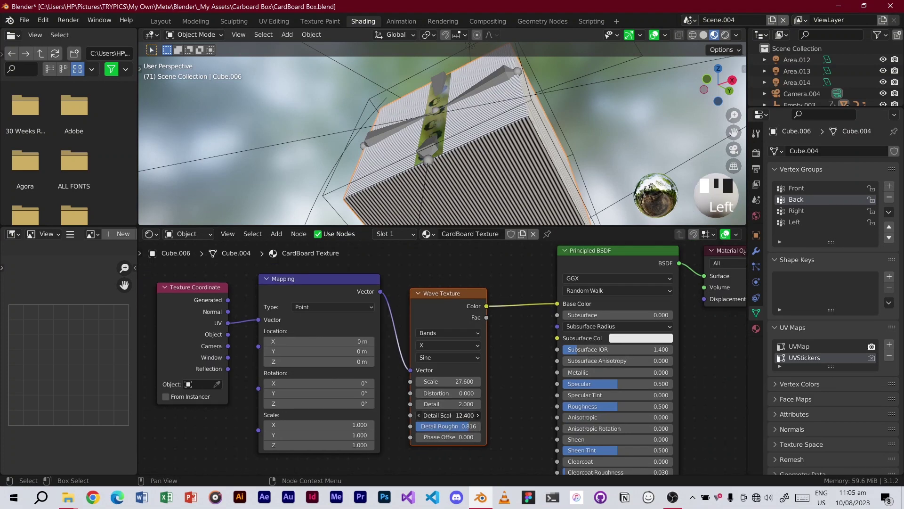
pyautogui.scroll(-2, 502, 370)
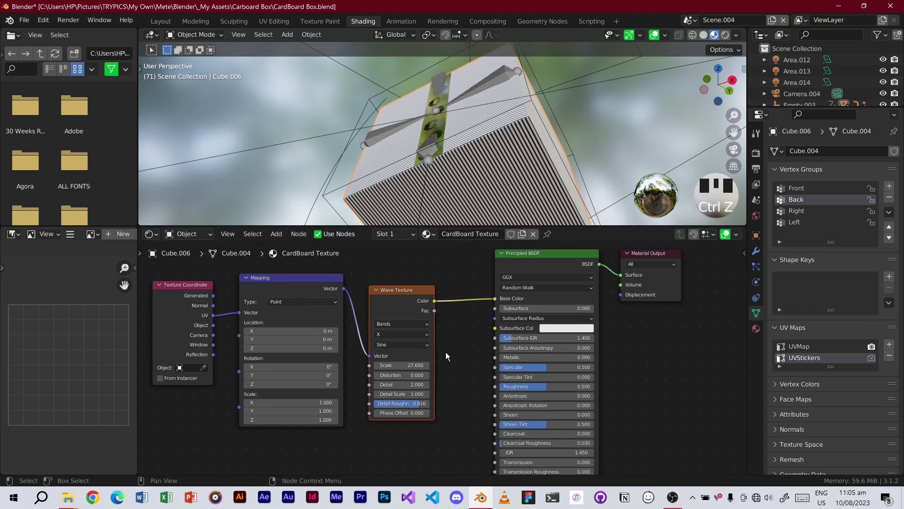
pyautogui.hotkey('shift', 'a')
# Add a Bump node and move the Principled BSDF and Material Output nodes to the right.
pyautogui.click(425, 353)
pyautogui.write('bump')
pyautogui.press('Return')
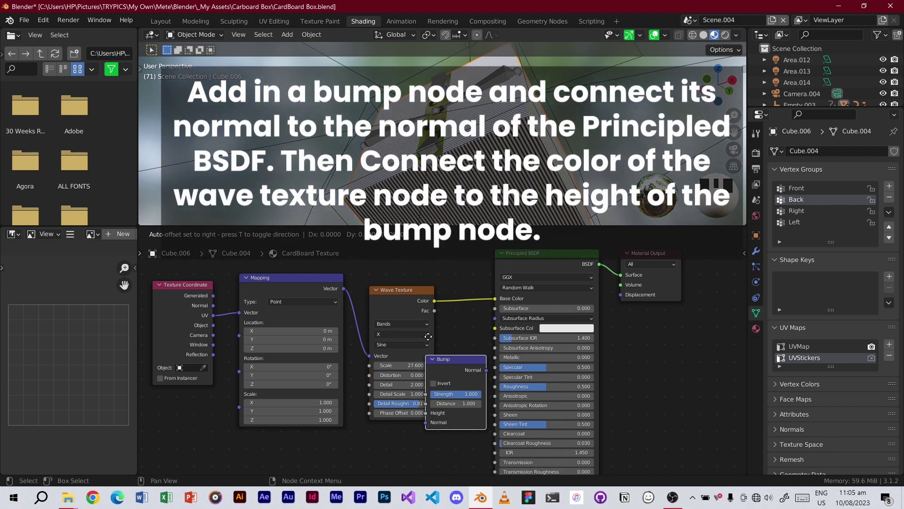
pyautogui.click(431, 385)
pyautogui.scroll(-1, 466, 357)
pyautogui.moveTo(465, 357); pyautogui.dragTo(392, 308, button='middle')
pyautogui.scroll(-1, 375, 294)
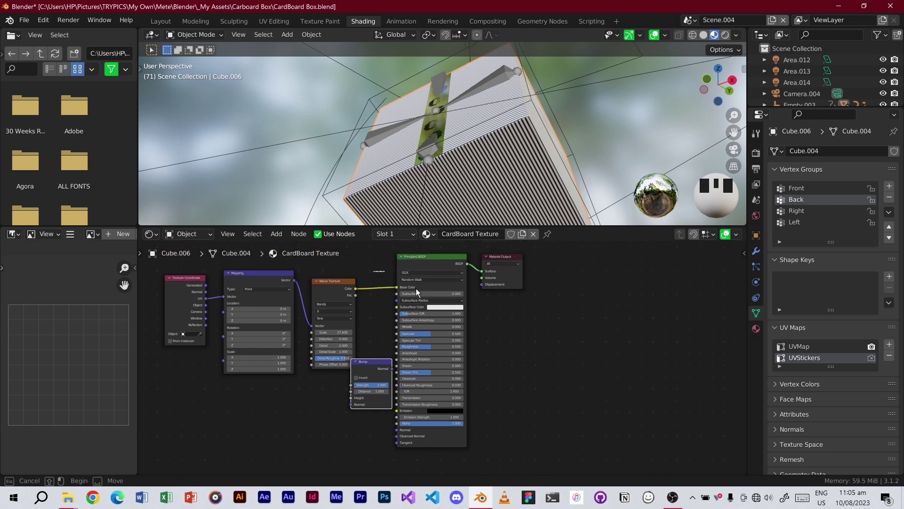
pyautogui.moveTo(417, 289); pyautogui.dragTo(524, 324)
pyautogui.click(488, 325)
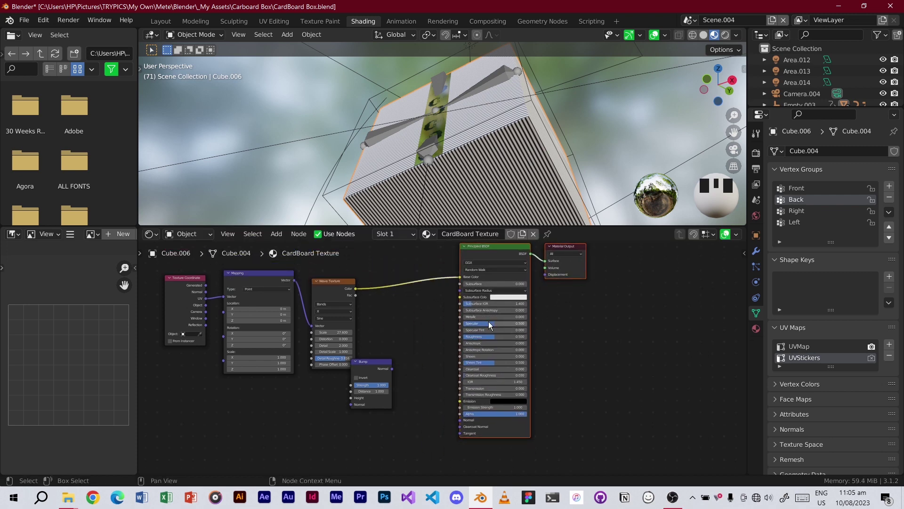
pyautogui.moveTo(397, 337); pyautogui.dragTo(433, 368, button='middle')
pyautogui.moveTo(430, 384); pyautogui.dragTo(443, 384)
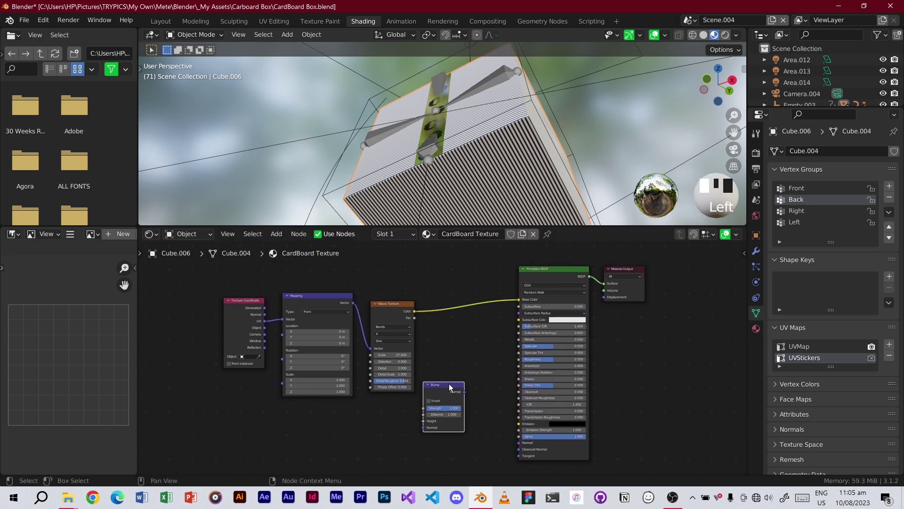
pyautogui.scroll(2, 449, 384)
pyautogui.moveTo(463, 400); pyautogui.dragTo(448, 375, button='middle')
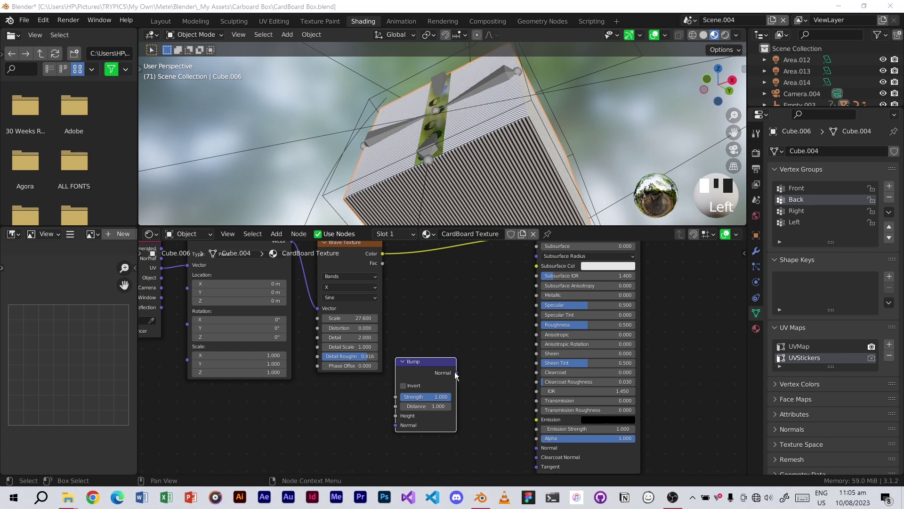
# Link Bump Normal to the Principled BSDF Normal and Wave Texture Color to Bump Height.
pyautogui.moveTo(457, 373); pyautogui.dragTo(484, 389)
pyautogui.moveTo(539, 449); pyautogui.dragTo(540, 449)
pyautogui.moveTo(605, 372); pyautogui.dragTo(463, 332, button='middle')
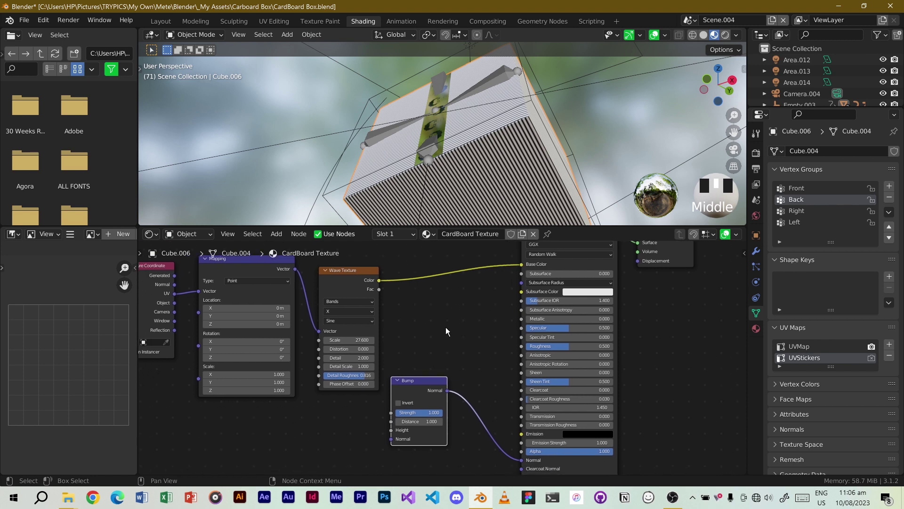
pyautogui.moveTo(432, 382); pyautogui.dragTo(470, 374)
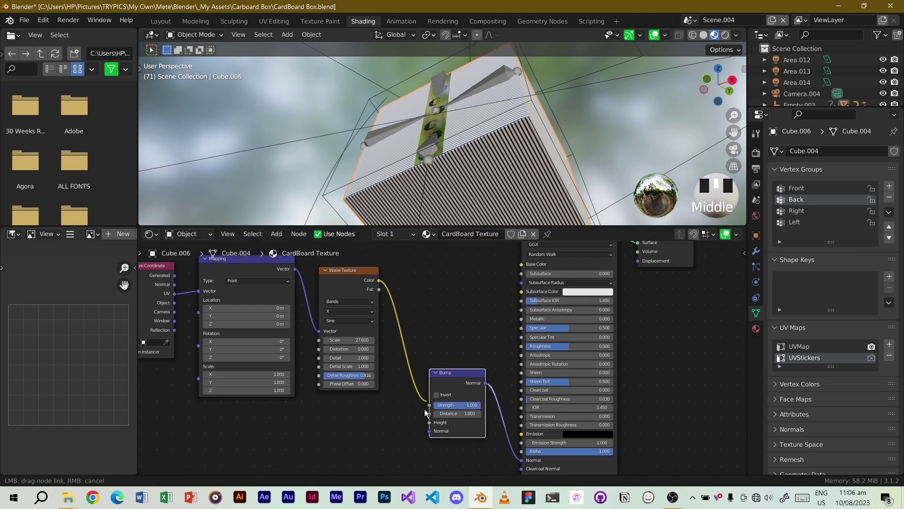
pyautogui.moveTo(437, 422); pyautogui.dragTo(437, 422)
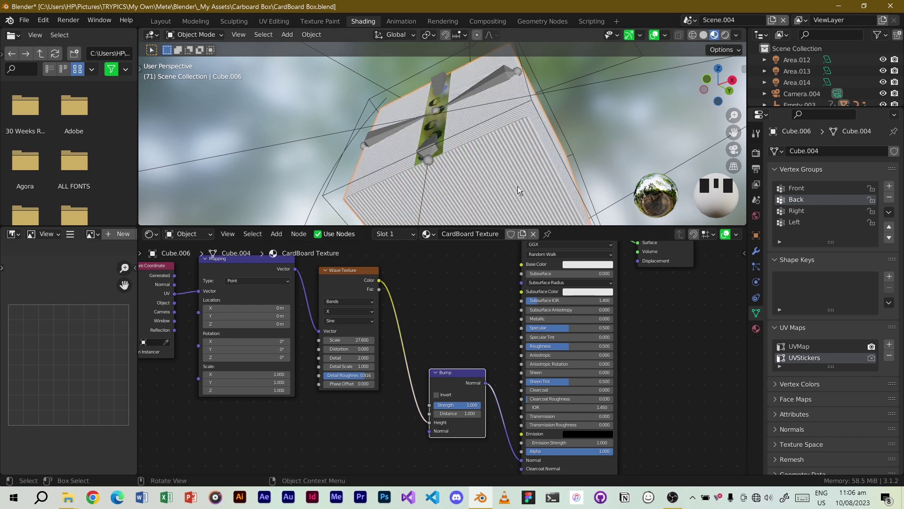
pyautogui.moveTo(518, 186); pyautogui.dragTo(535, 144, button='middle')
# Set the Bump Strength to 0.224 and Distance to 0.003 for subtler lines.
pyautogui.scroll(5, 468, 391)
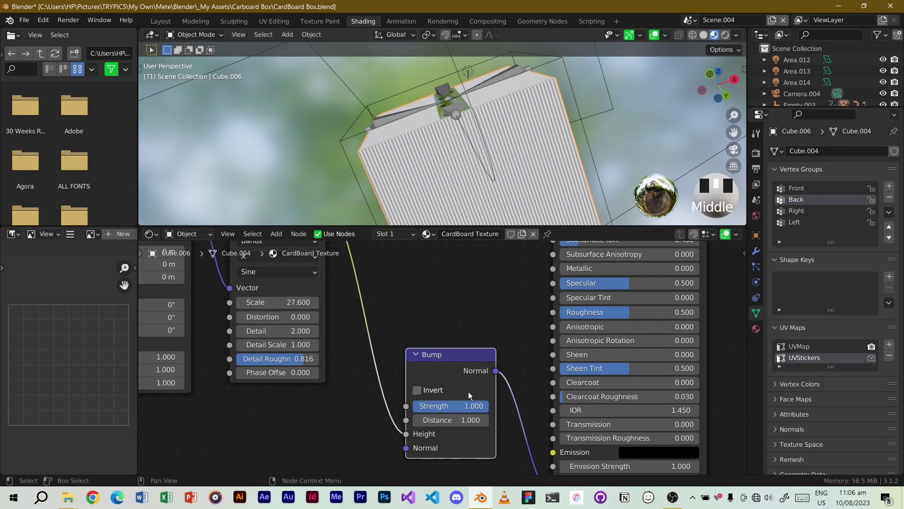
pyautogui.moveTo(468, 392); pyautogui.dragTo(485, 331, button='middle')
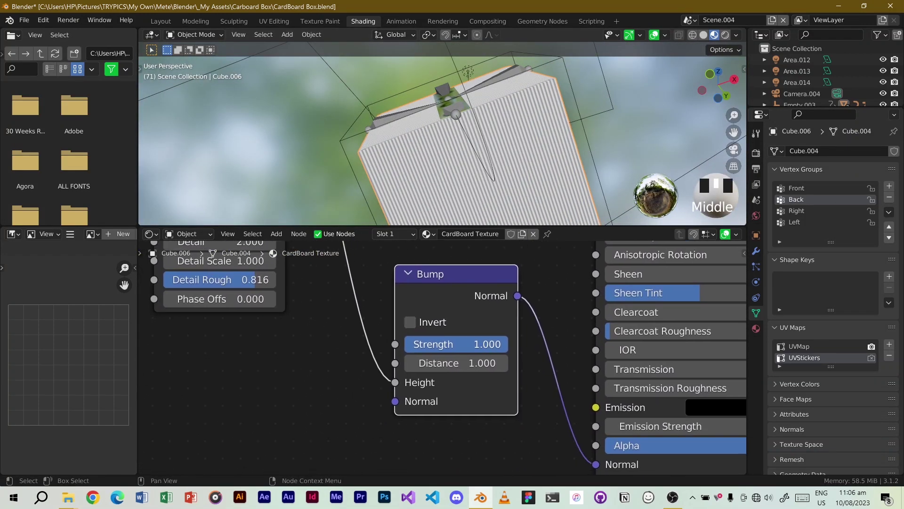
pyautogui.moveTo(465, 344); pyautogui.dragTo(428, 345)
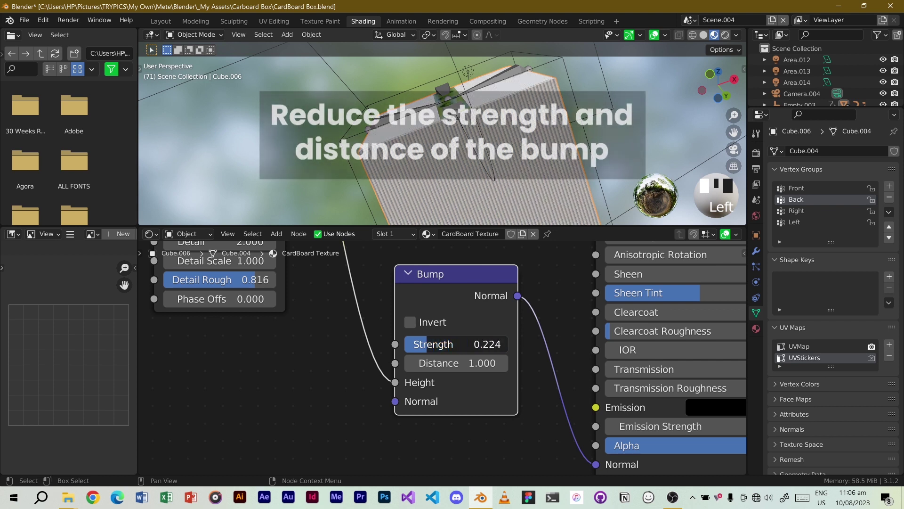
pyautogui.click(462, 366)
pyautogui.write('0.003')
pyautogui.press('Return')
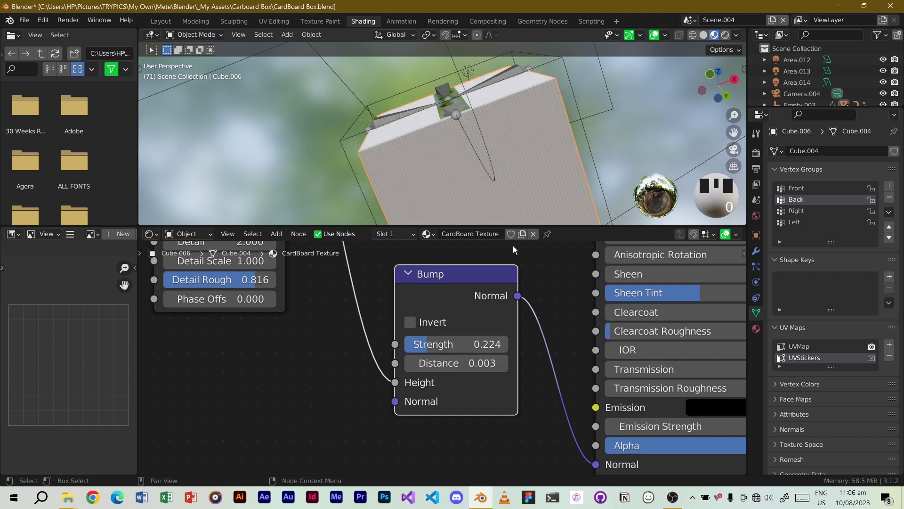
pyautogui.scroll(-1, 550, 137)
pyautogui.scroll(4, 537, 149)
pyautogui.scroll(-5, 537, 145)
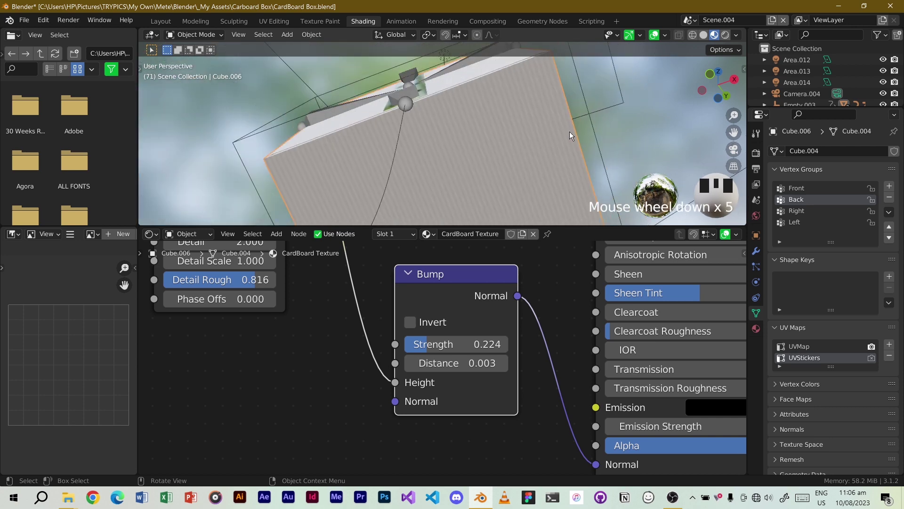
pyautogui.moveTo(570, 132)
pyautogui.mouseDown(button='middle')
pyautogui.moveTo(508, 190)
pyautogui.moveTo(588, 175)
pyautogui.moveTo(616, 140)
pyautogui.moveTo(569, 144)
pyautogui.mouseUp(button='middle')
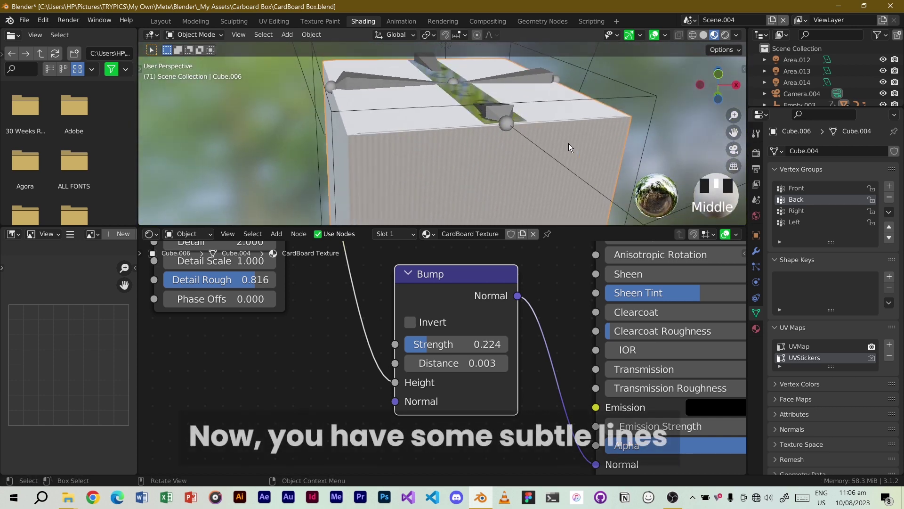
pyautogui.scroll(-2, 564, 149)
# Save CardBoard Box.blend and reframe the node view on the texture nodes.
pyautogui.hotkey('ctrl', 's')
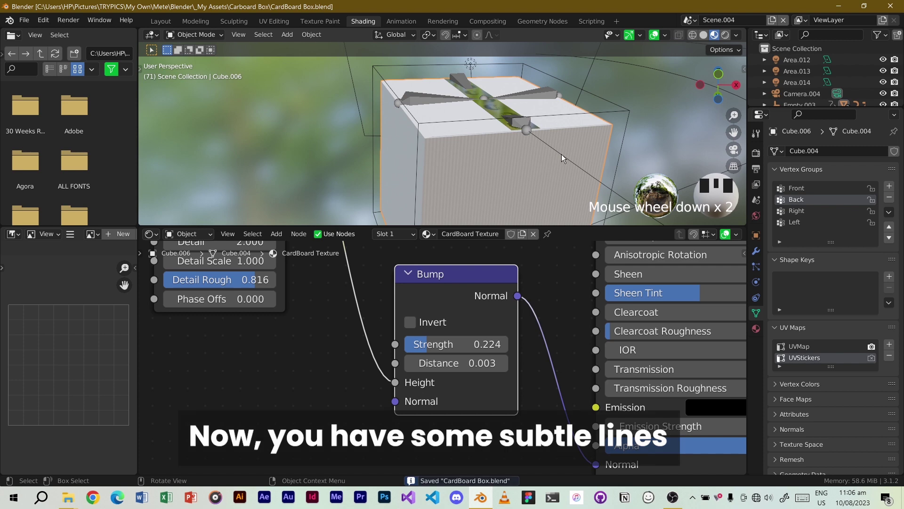
pyautogui.scroll(-1, 561, 154)
pyautogui.scroll(-3, 538, 300)
pyautogui.moveTo(545, 295); pyautogui.dragTo(578, 413, button='middle')
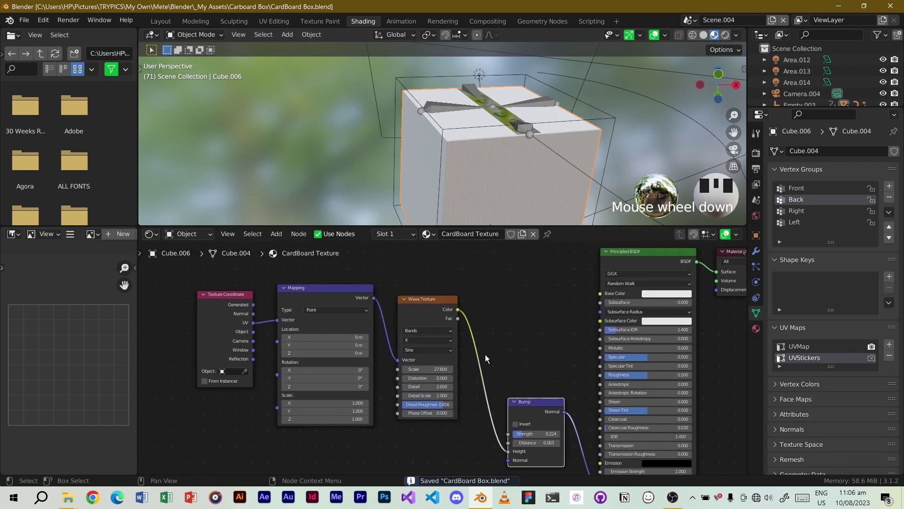
pyautogui.moveTo(486, 358); pyautogui.dragTo(475, 389, button='middle')
# Add a Noise Texture node, wiring UV coordinates into its Vector and its Fac into Base Color.
pyautogui.hotkey('shift', 'a')
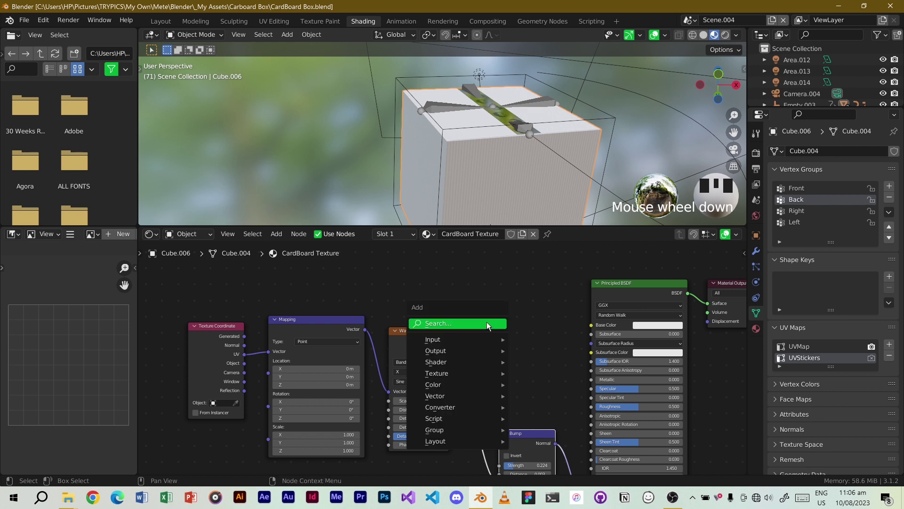
pyautogui.click(487, 321)
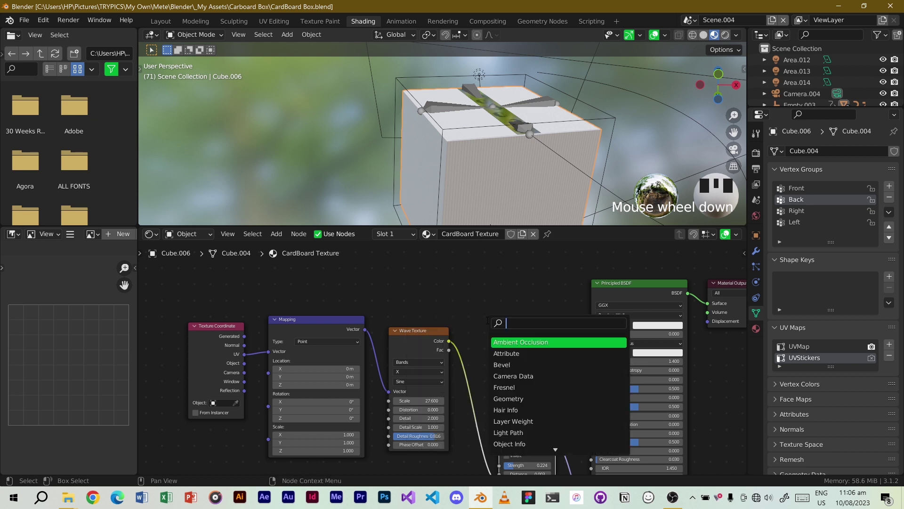
pyautogui.write('noi')
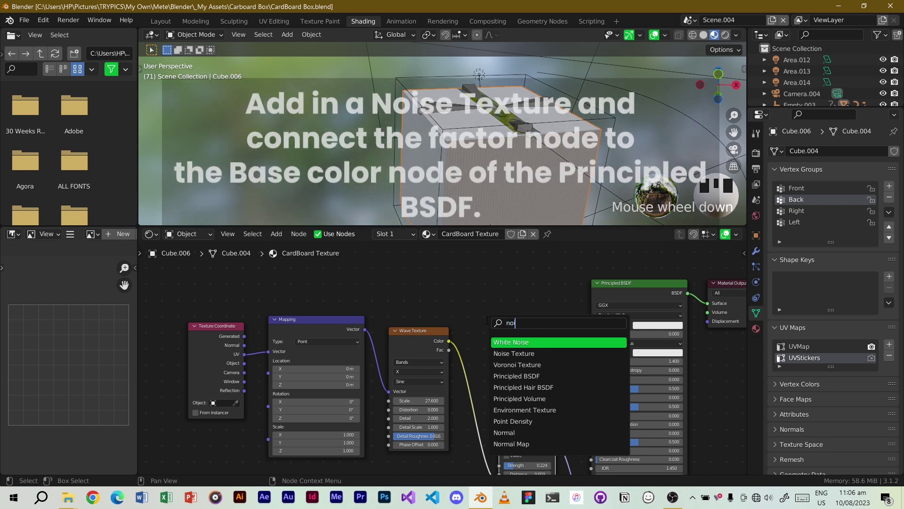
pyautogui.write('se')
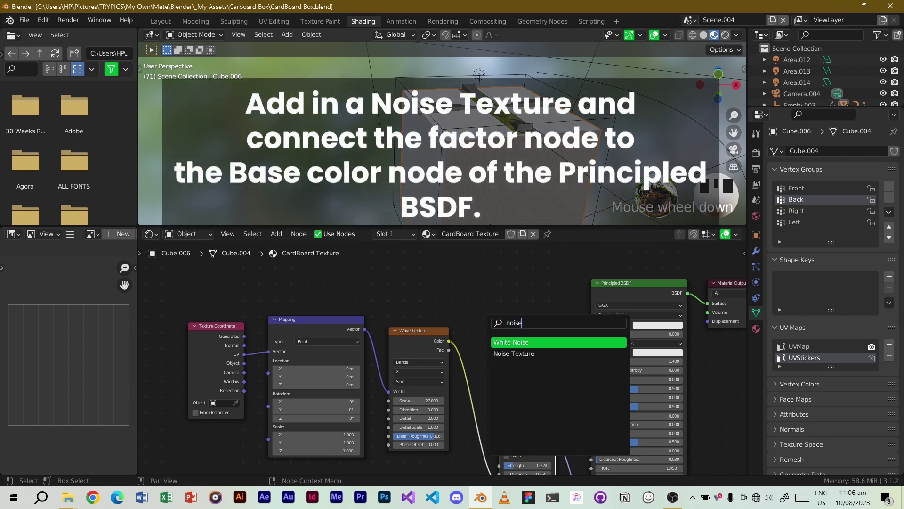
pyautogui.press('Down')
pyautogui.press('Return')
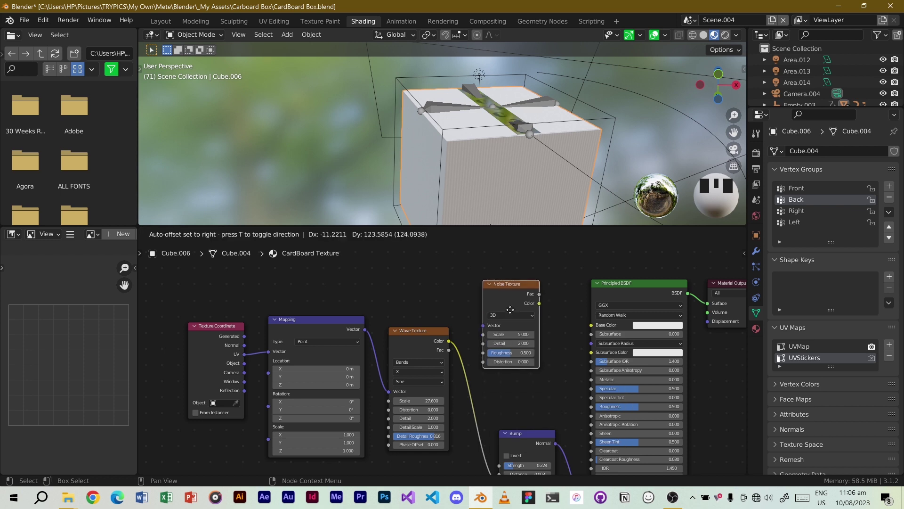
pyautogui.click(508, 306)
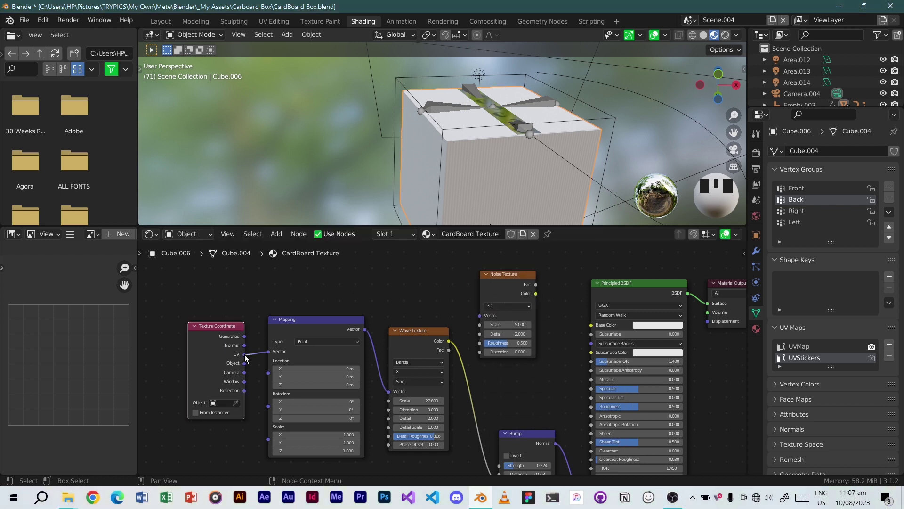
pyautogui.moveTo(244, 354); pyautogui.dragTo(482, 314)
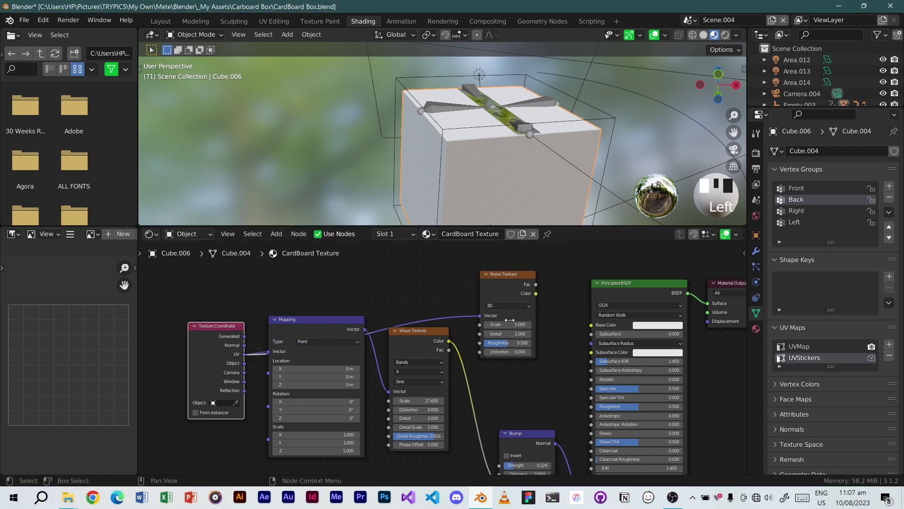
pyautogui.moveTo(536, 284); pyautogui.dragTo(595, 326)
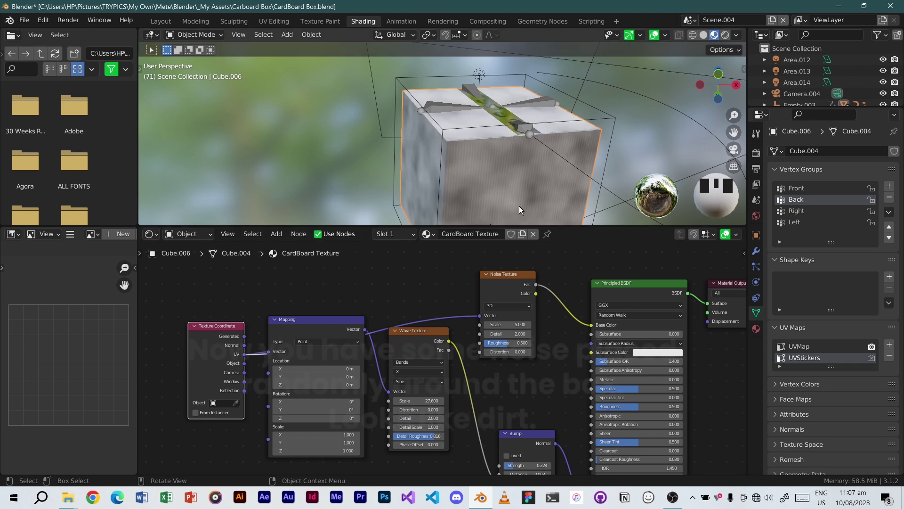
pyautogui.scroll(4, 471, 178)
pyautogui.moveTo(471, 178); pyautogui.dragTo(501, 198, button='middle')
# Set the Noise Texture to Detail 15, Scale 82.8 and Distortion 4.1.
pyautogui.scroll(2, 513, 171)
pyautogui.scroll(-6, 518, 168)
pyautogui.scroll(2, 524, 316)
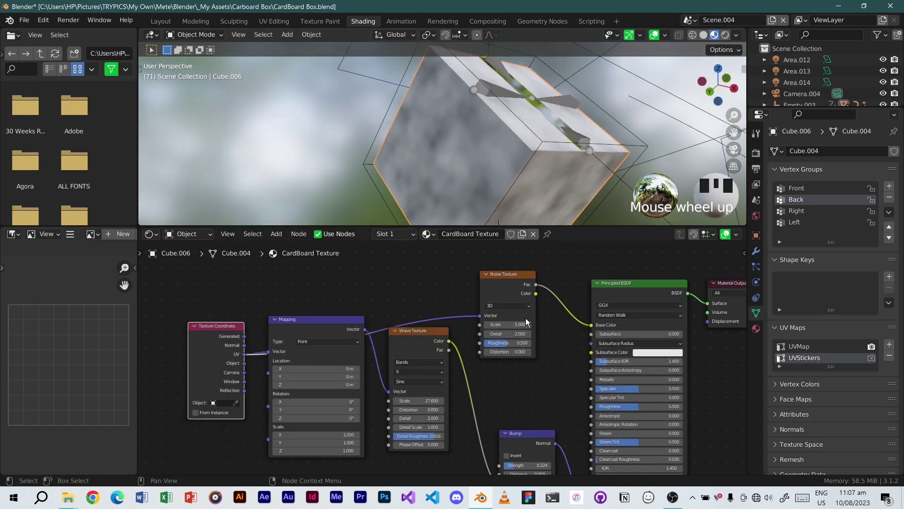
pyautogui.scroll(1, 511, 323)
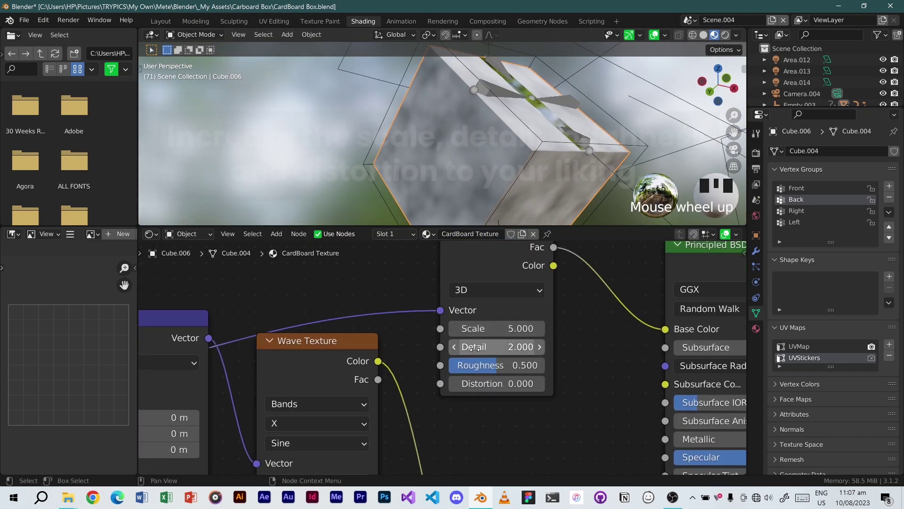
pyautogui.moveTo(499, 346); pyautogui.dragTo(565, 346)
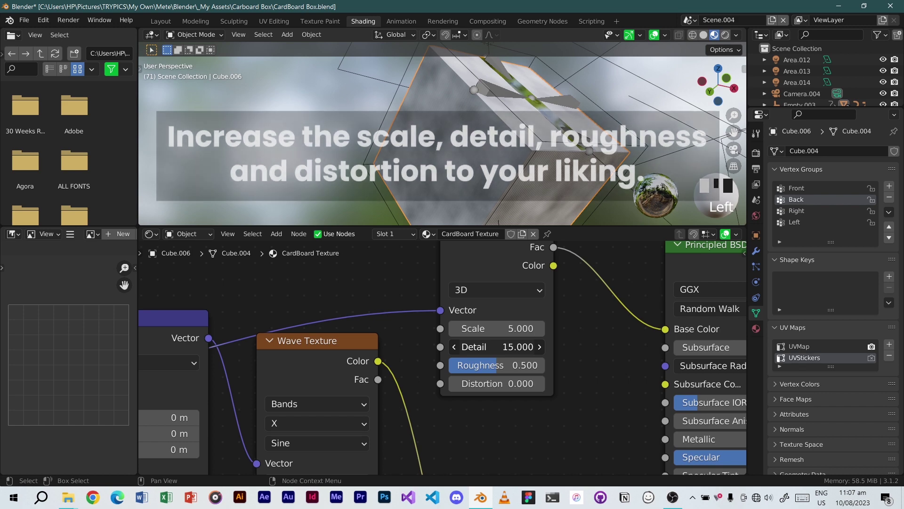
pyautogui.scroll(5, 510, 151)
pyautogui.scroll(-5, 510, 150)
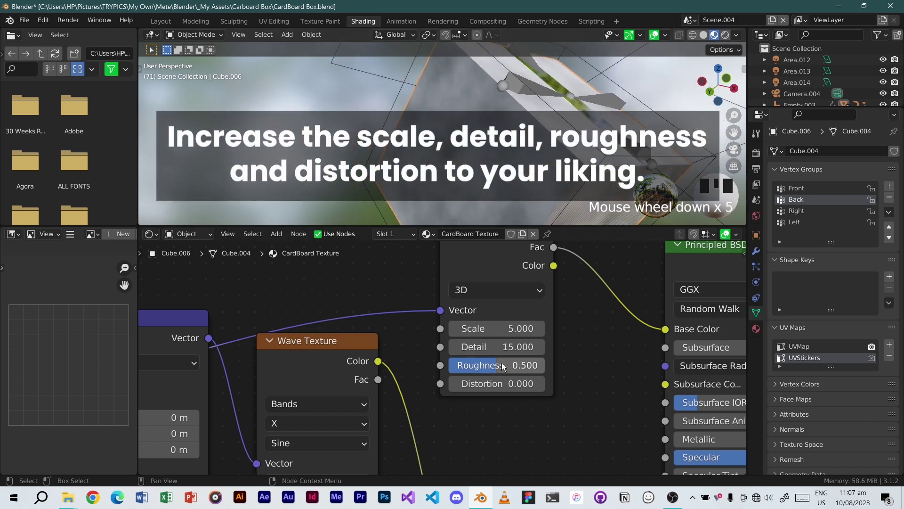
pyautogui.moveTo(474, 328); pyautogui.dragTo(734, 328)
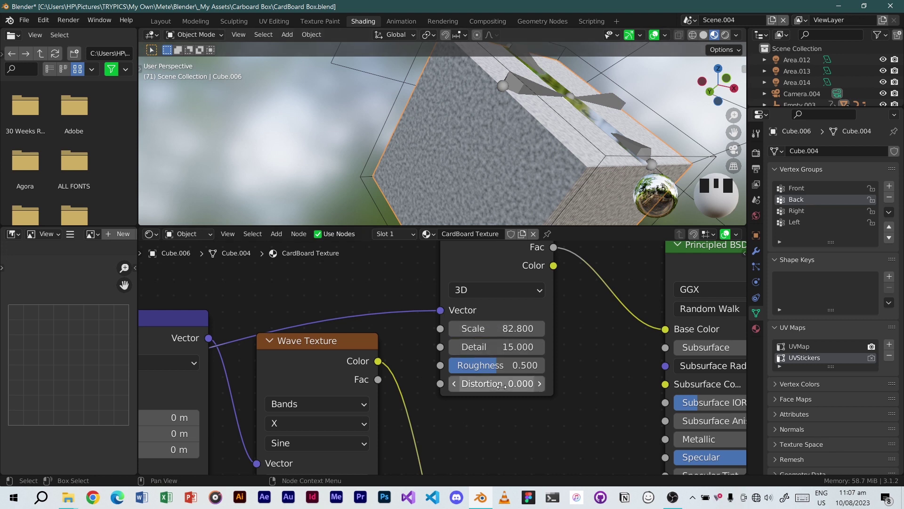
pyautogui.hotkey('ctrl', 'v')
pyautogui.moveTo(497, 384); pyautogui.dragTo(523, 384)
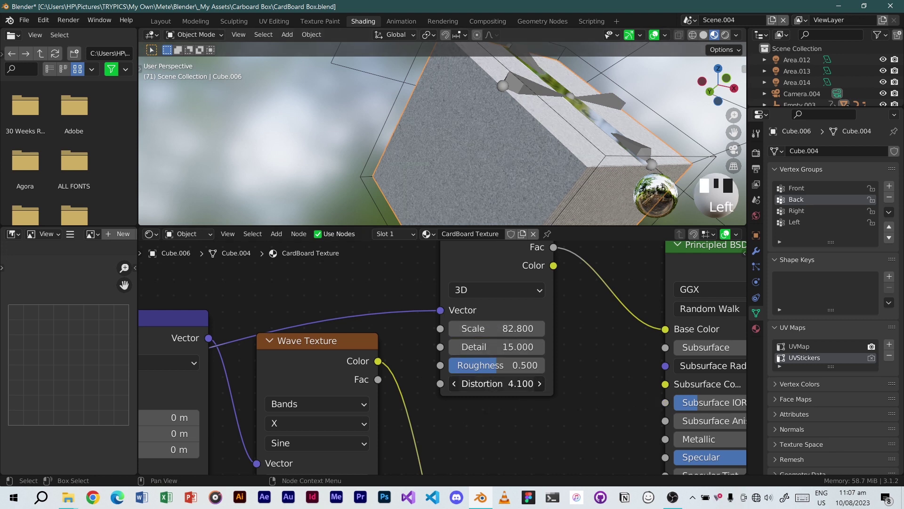
# Orbit around the box to check the finer noise, then reframe the noise and shader nodes.
pyautogui.scroll(10, 536, 161)
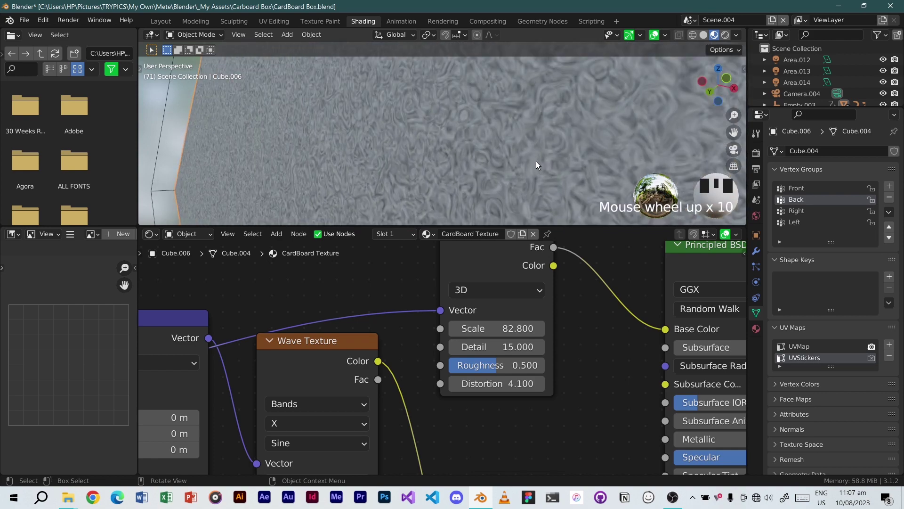
pyautogui.scroll(-12, 536, 161)
pyautogui.moveTo(574, 140); pyautogui.dragTo(547, 87, button='middle')
pyautogui.scroll(6, 488, 161)
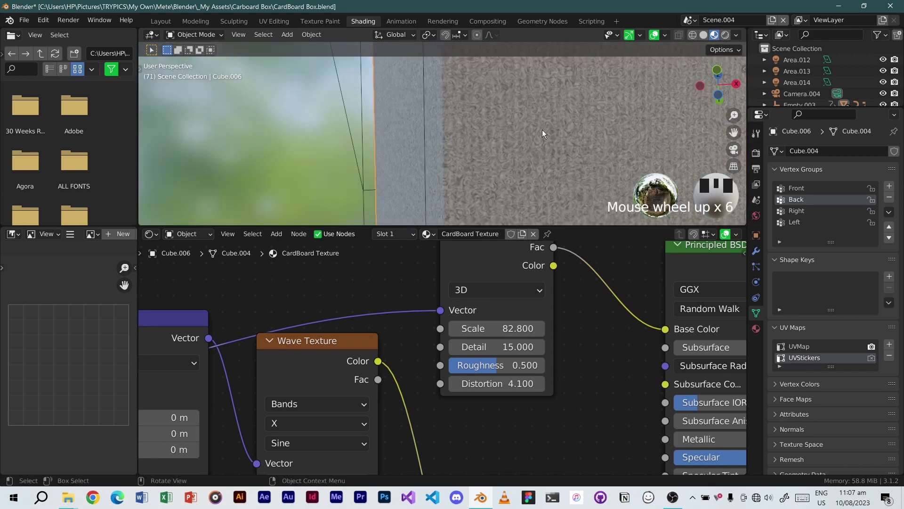
pyautogui.scroll(-5, 540, 133)
pyautogui.moveTo(557, 131); pyautogui.dragTo(538, 141, button='middle')
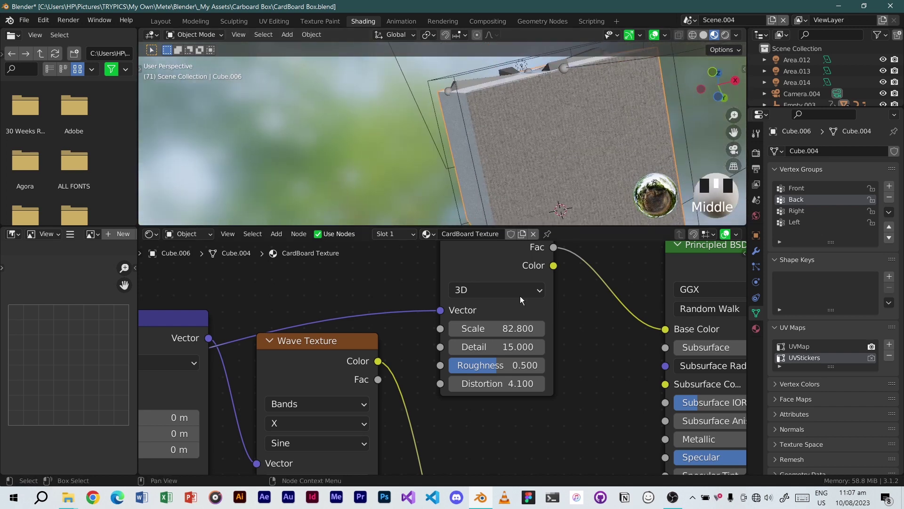
pyautogui.scroll(-1, 570, 299)
pyautogui.moveTo(570, 299); pyautogui.dragTo(498, 340, button='middle')
# Search 'color' and drop a ColorRamp onto the Noise Fac to Base Color link.
pyautogui.hotkey('shift', 'a')
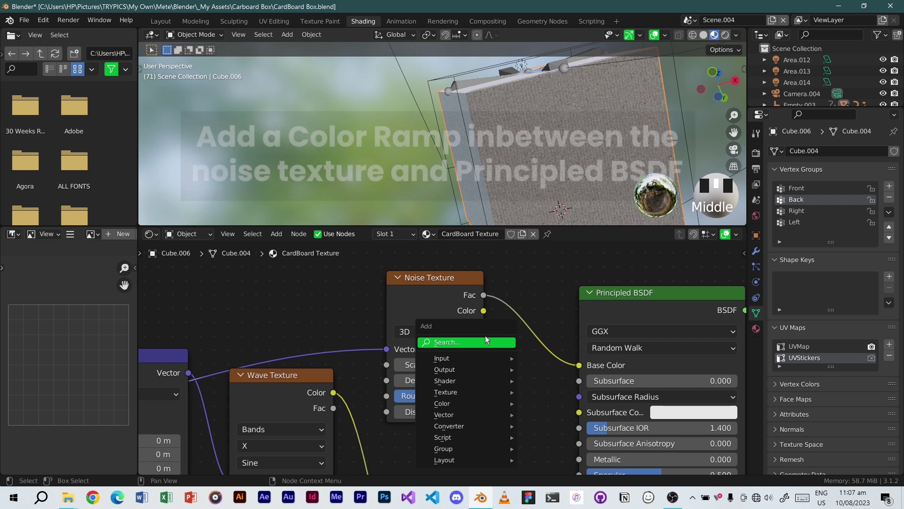
pyautogui.click(480, 345)
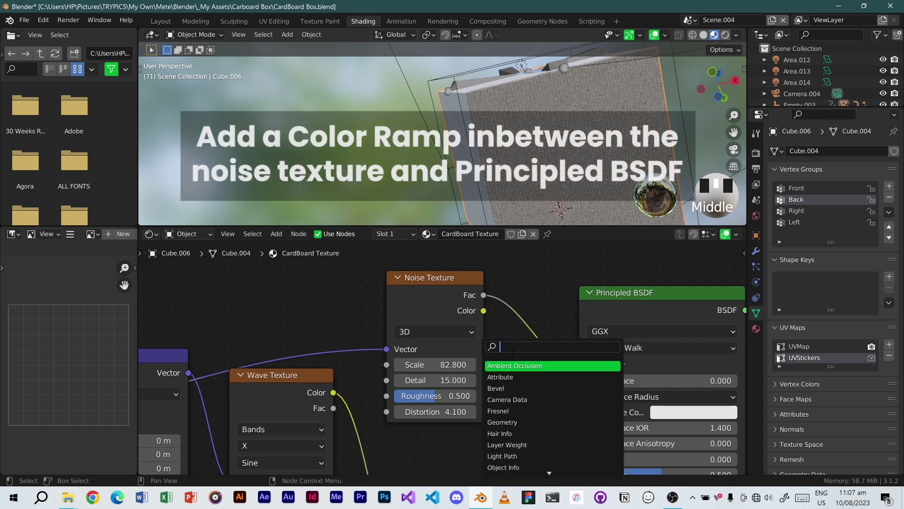
pyautogui.write('m')
pyautogui.press('BackSpace')
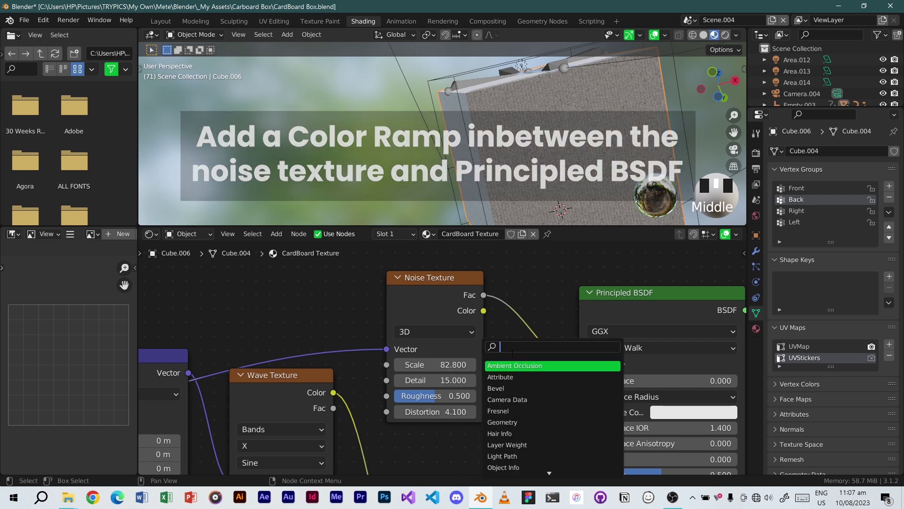
pyautogui.write('color')
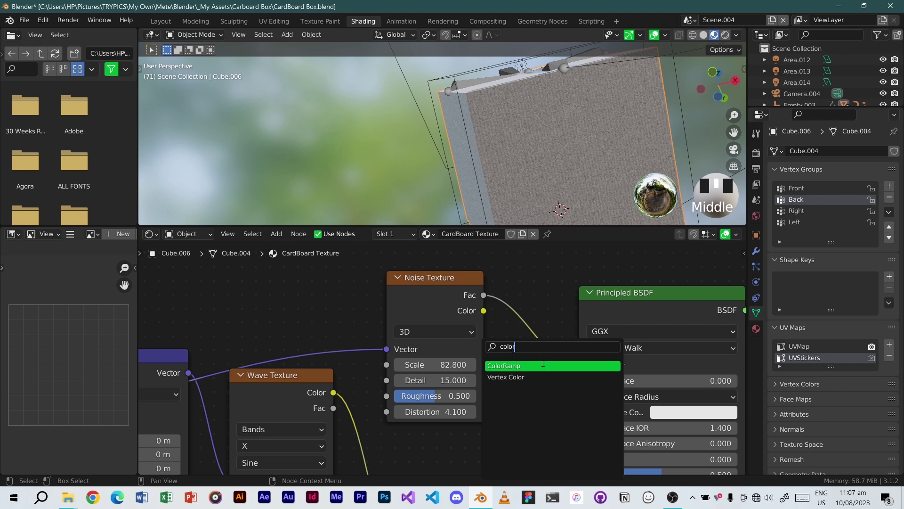
pyautogui.click(544, 364)
pyautogui.scroll(5, 527, 131)
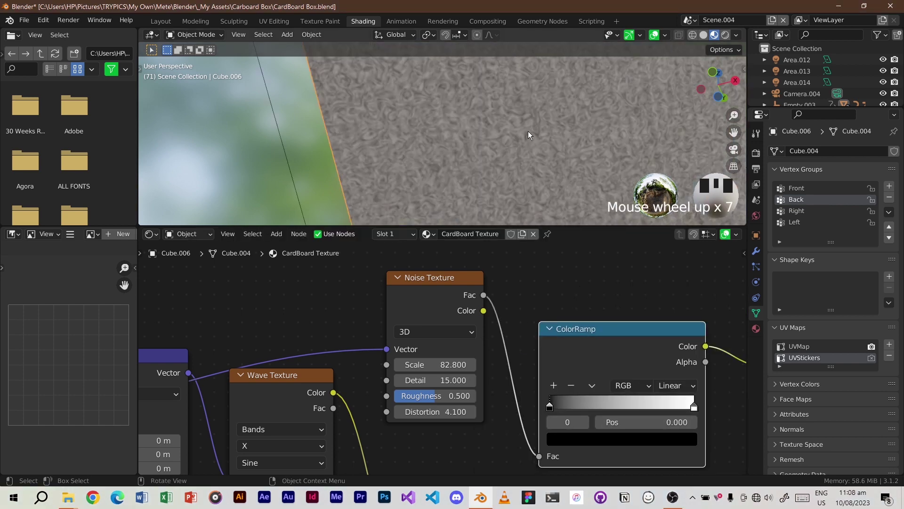
pyautogui.scroll(-2, 528, 132)
pyautogui.scroll(-4, 527, 135)
pyautogui.moveTo(633, 291); pyautogui.dragTo(547, 258, button='middle')
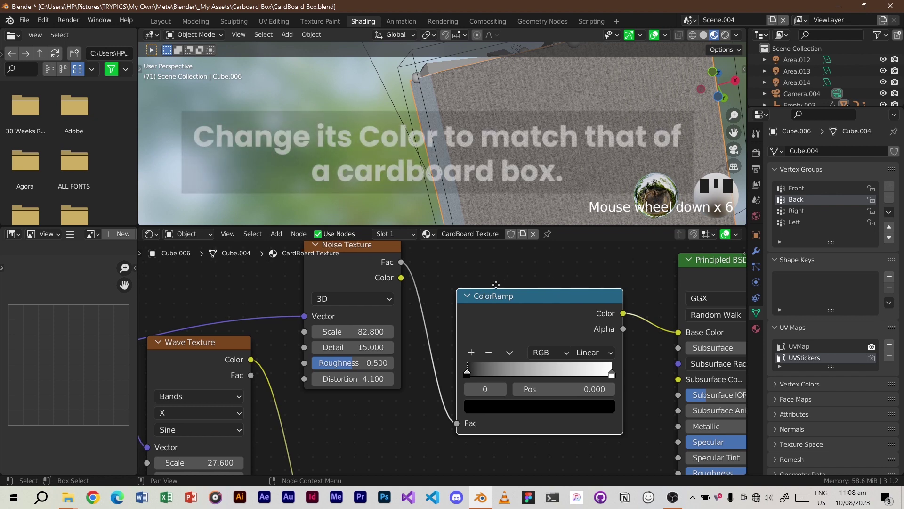
pyautogui.moveTo(489, 305); pyautogui.dragTo(497, 341, button='middle')
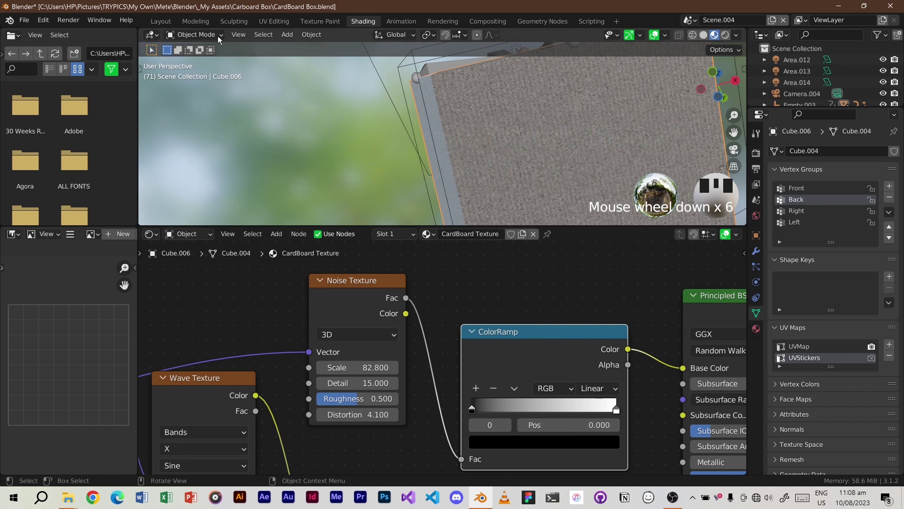
# In Layout, turn the upper image panel into a Shader Editor showing the ColorRamp.
pyautogui.click(164, 22)
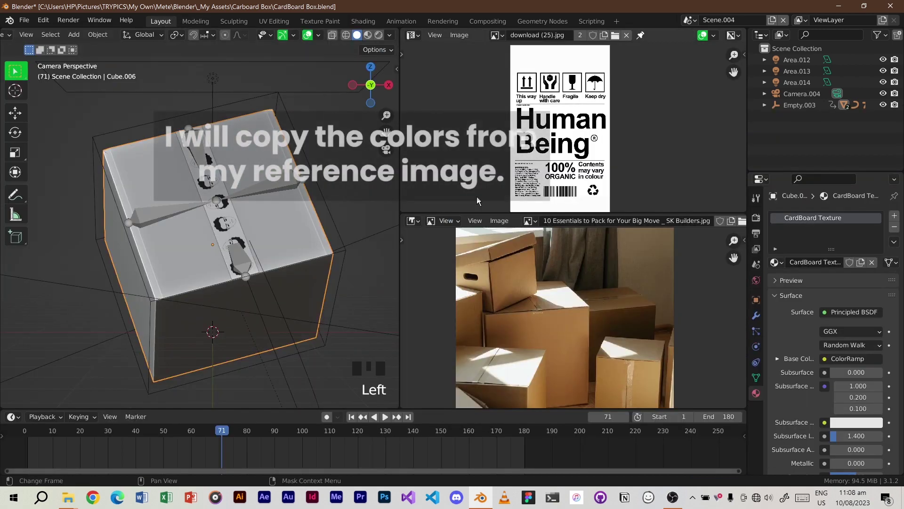
pyautogui.click(413, 35)
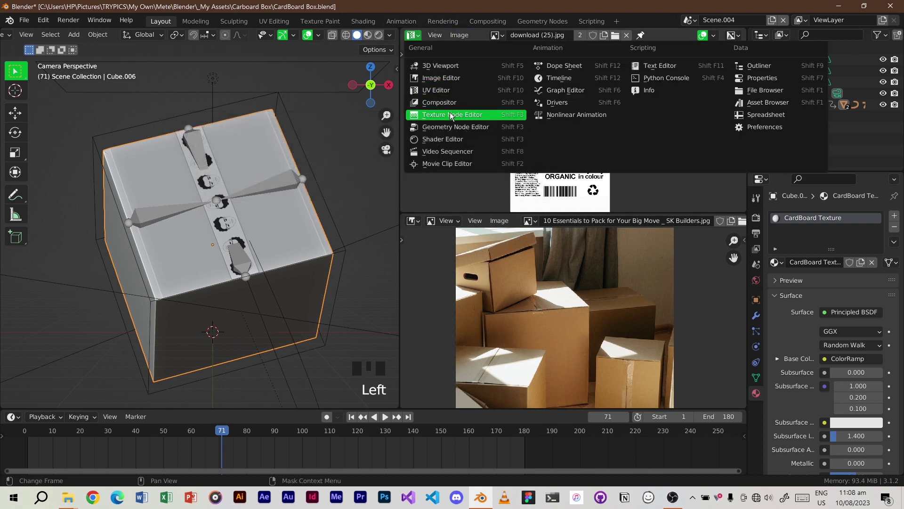
pyautogui.click(451, 138)
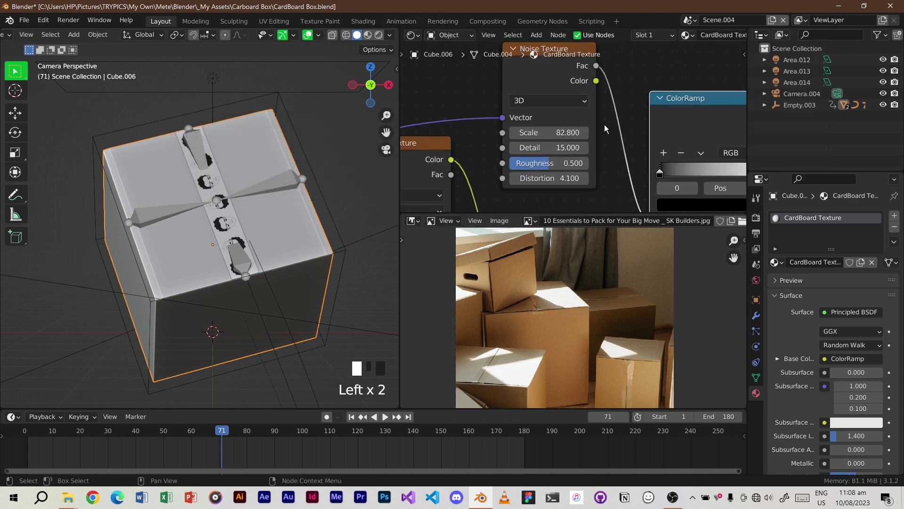
pyautogui.moveTo(605, 126); pyautogui.dragTo(494, 102, button='middle')
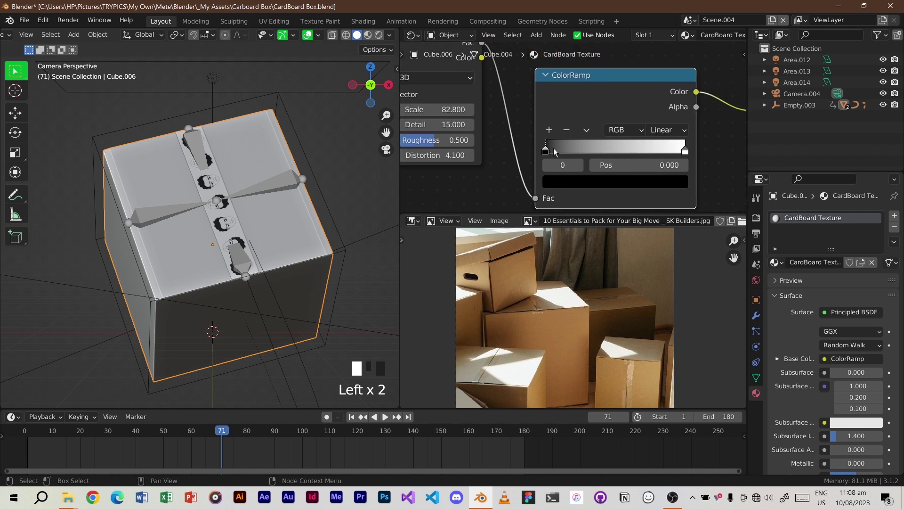
# Eyedrop dark brown #2F1D0F and tan #A77842 from the cardboard photo into the ColorRamp stops.
pyautogui.click(584, 182)
pyautogui.click(658, 307)
pyautogui.click(594, 363)
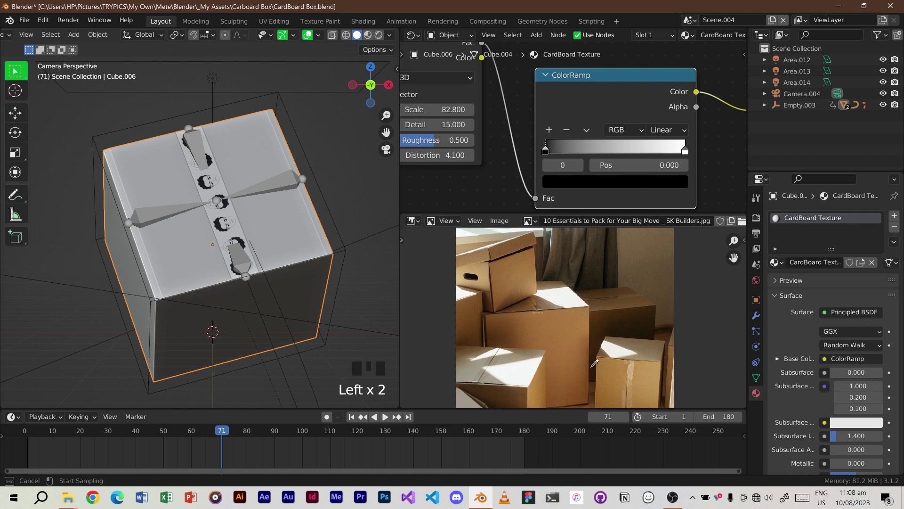
pyautogui.click(638, 315)
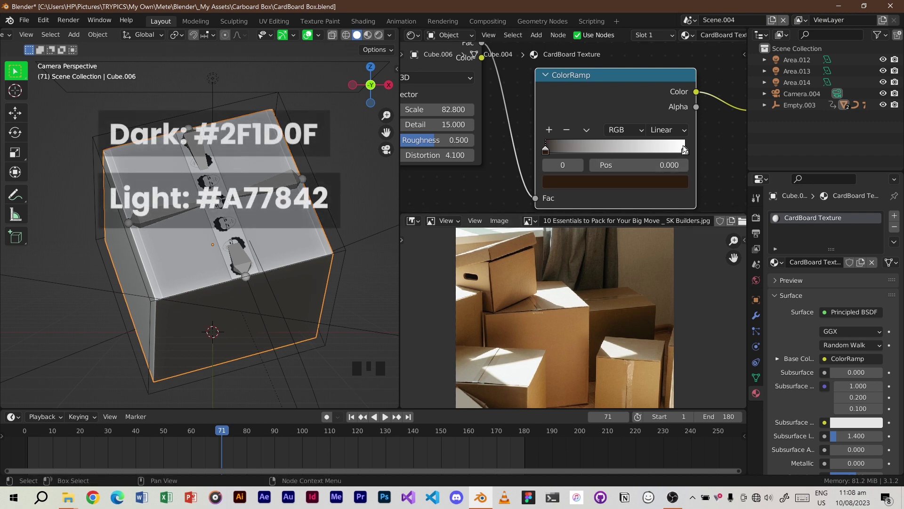
pyautogui.click(684, 165)
pyautogui.click(594, 165)
pyautogui.click(685, 151)
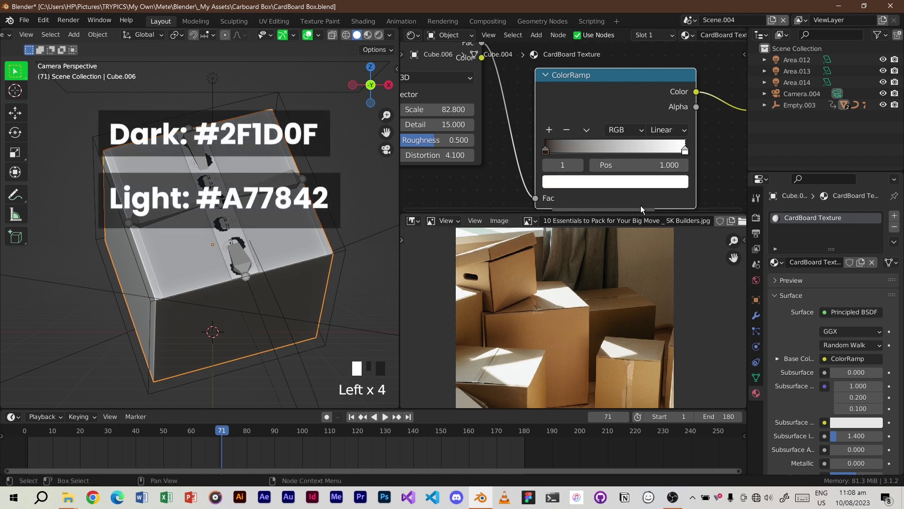
pyautogui.click(647, 183)
pyautogui.click(669, 376)
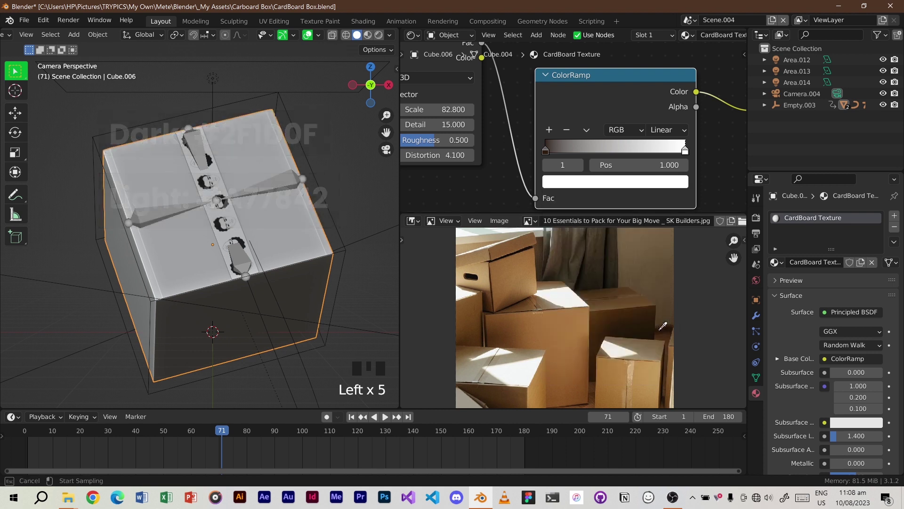
pyautogui.click(590, 306)
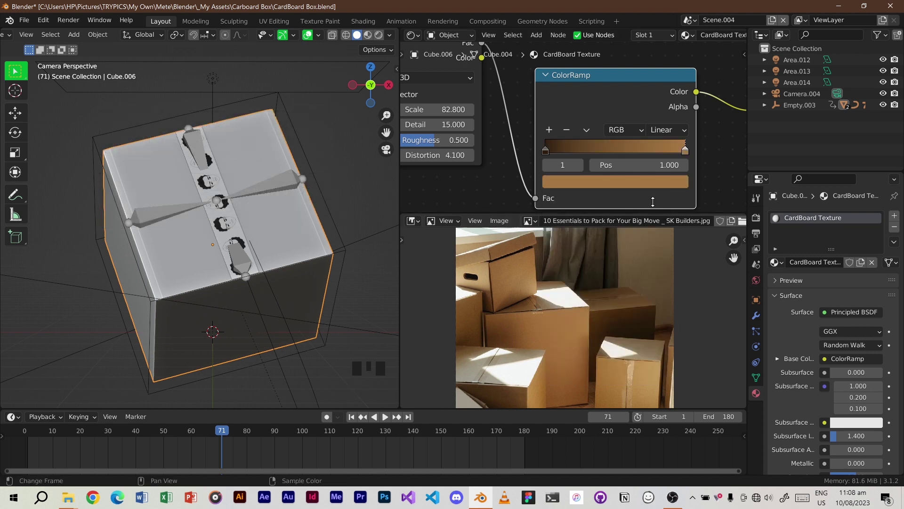
# Back in Shading, view the brown box and save the file.
pyautogui.click(364, 21)
pyautogui.scroll(-2, 516, 157)
pyautogui.moveTo(516, 157)
pyautogui.mouseDown(button='middle')
pyautogui.moveTo(548, 142)
pyautogui.moveTo(575, 171)
pyautogui.moveTo(514, 182)
pyautogui.moveTo(478, 154)
pyautogui.moveTo(509, 139)
pyautogui.moveTo(615, 148)
pyautogui.moveTo(597, 152)
pyautogui.mouseUp(button='middle')
pyautogui.hotkey('ctrl', 's')
pyautogui.scroll(4, 510, 143)
# Reframe the node tree, orbit the brown box, and call up the Add node menu.
pyautogui.scroll(-2, 518, 146)
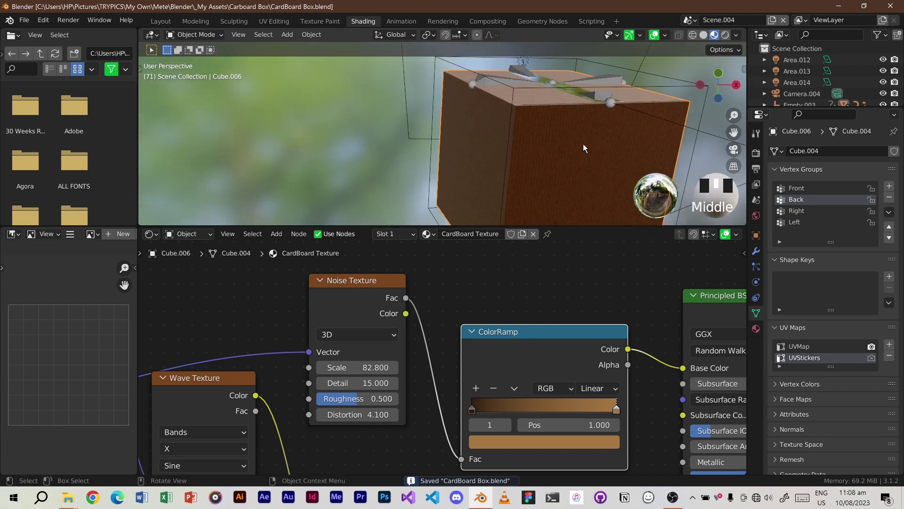
pyautogui.scroll(-4, 614, 308)
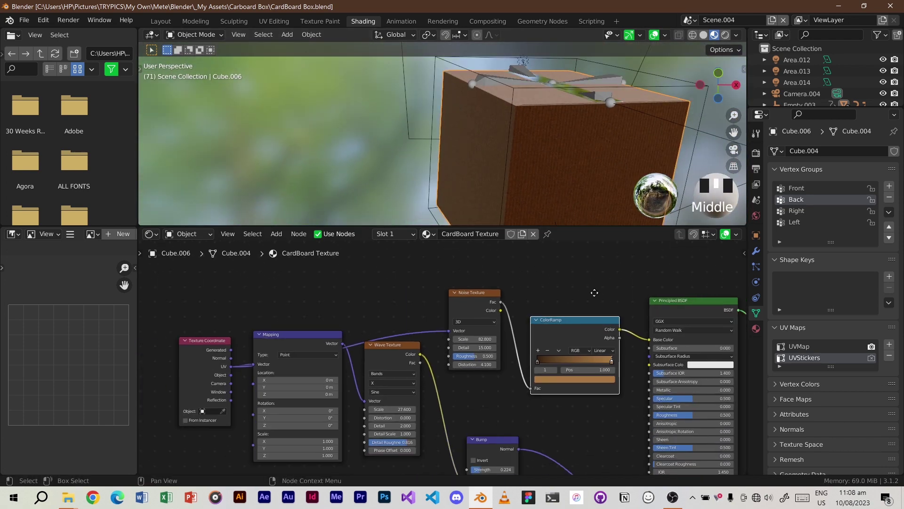
pyautogui.moveTo(594, 292); pyautogui.dragTo(518, 298, button='middle')
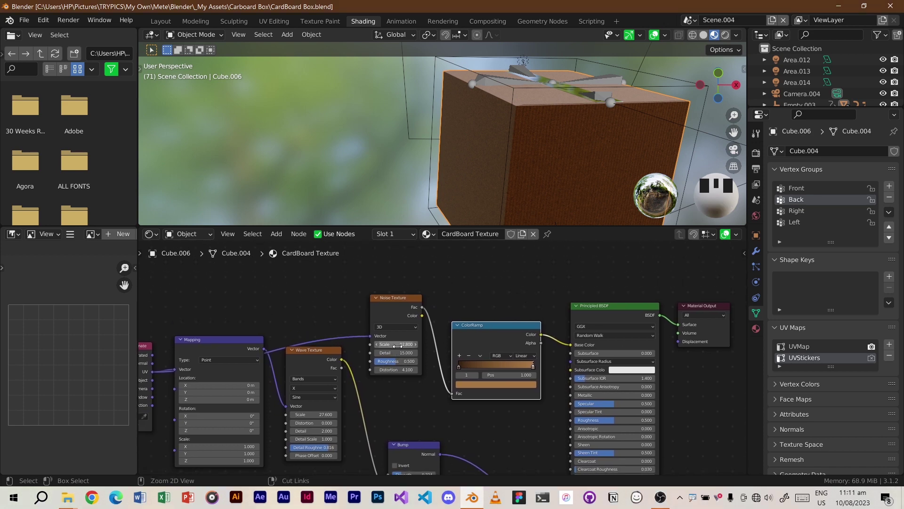
pyautogui.scroll(4, 433, 330)
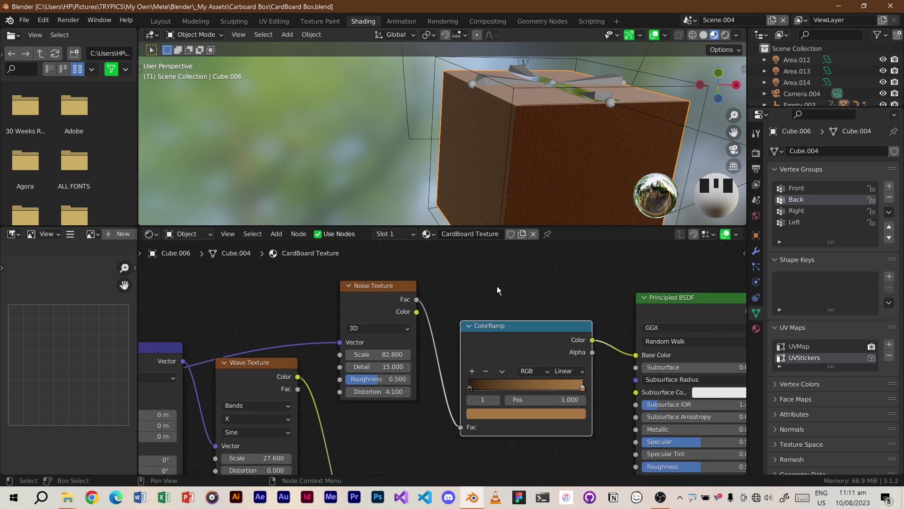
pyautogui.scroll(4, 532, 146)
pyautogui.scroll(-3, 535, 148)
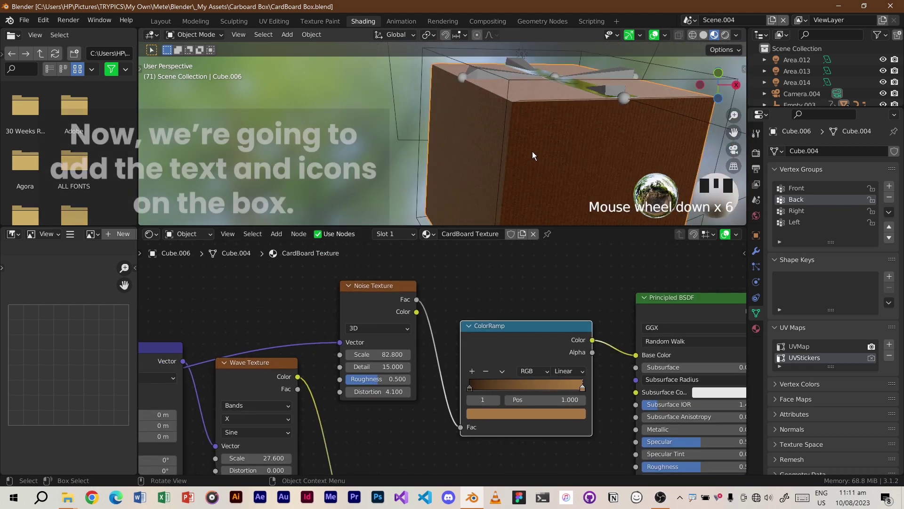
pyautogui.moveTo(532, 152); pyautogui.dragTo(550, 143, button='middle')
pyautogui.moveTo(548, 179); pyautogui.dragTo(550, 171, button='middle')
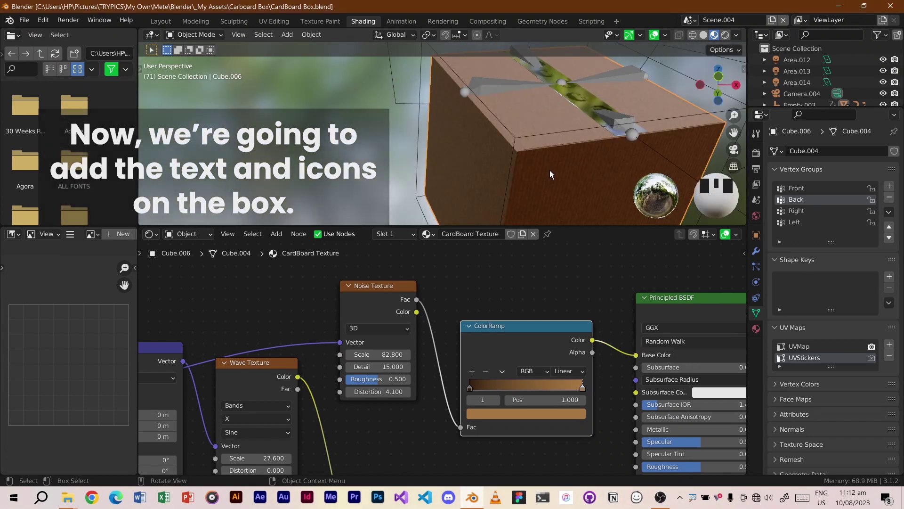
pyautogui.moveTo(476, 292); pyautogui.dragTo(524, 389, button='middle')
pyautogui.scroll(-1, 523, 389)
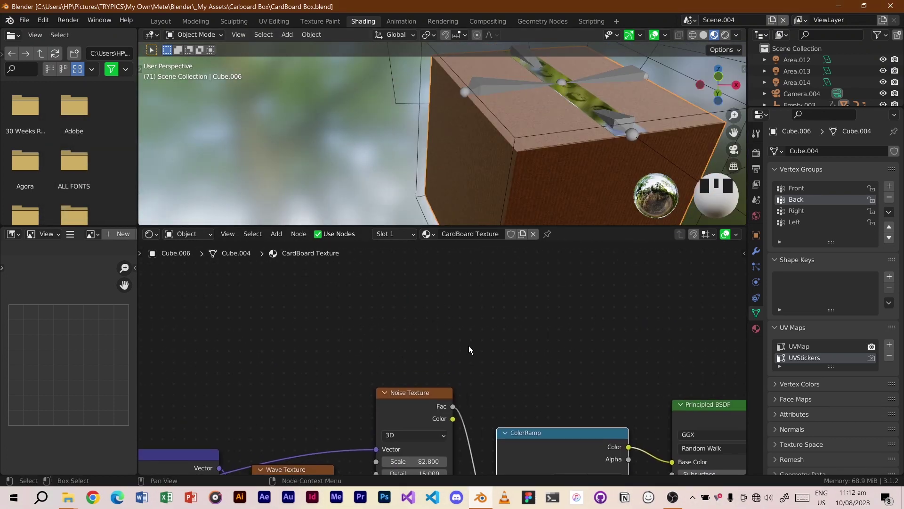
pyautogui.scroll(-1, 468, 346)
pyautogui.hotkey('shift', 'a')
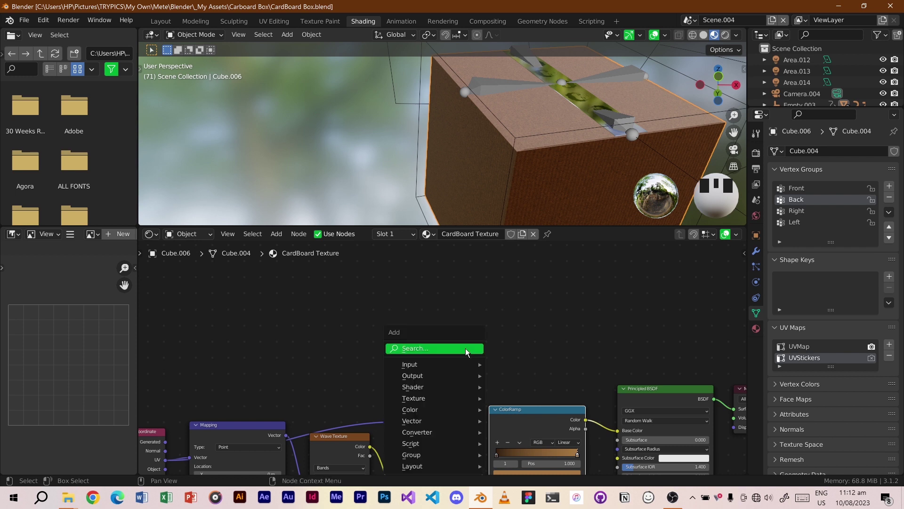
# Add an Image Texture node above the Noise Texture.
pyautogui.click(466, 349)
pyautogui.write('imag')
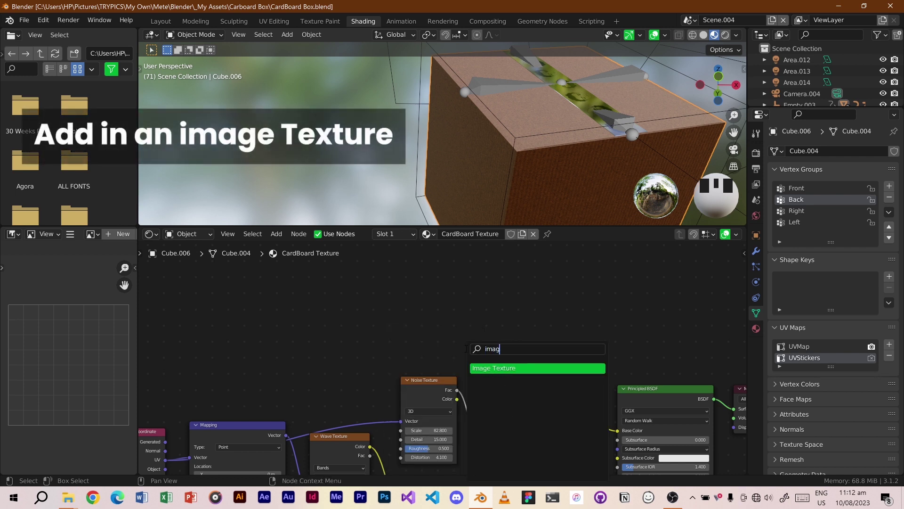
pyautogui.write('e')
pyautogui.press('Return')
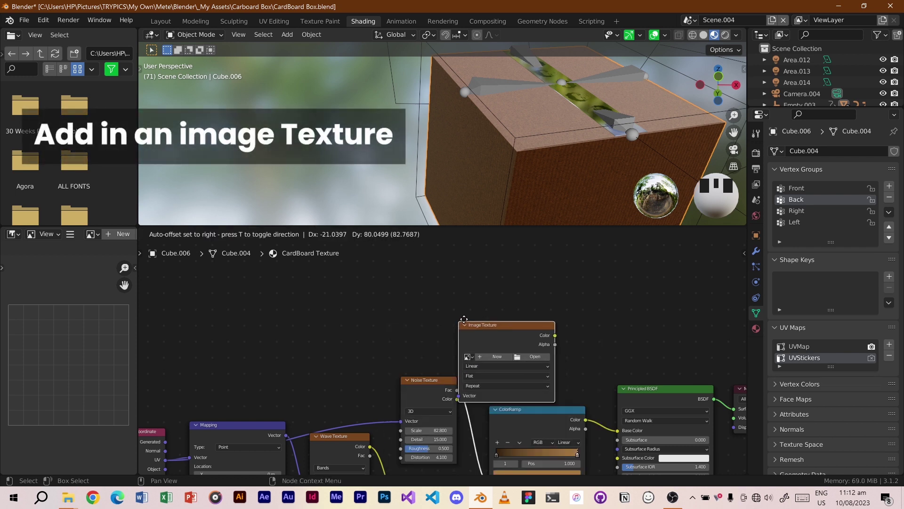
pyautogui.click(467, 285)
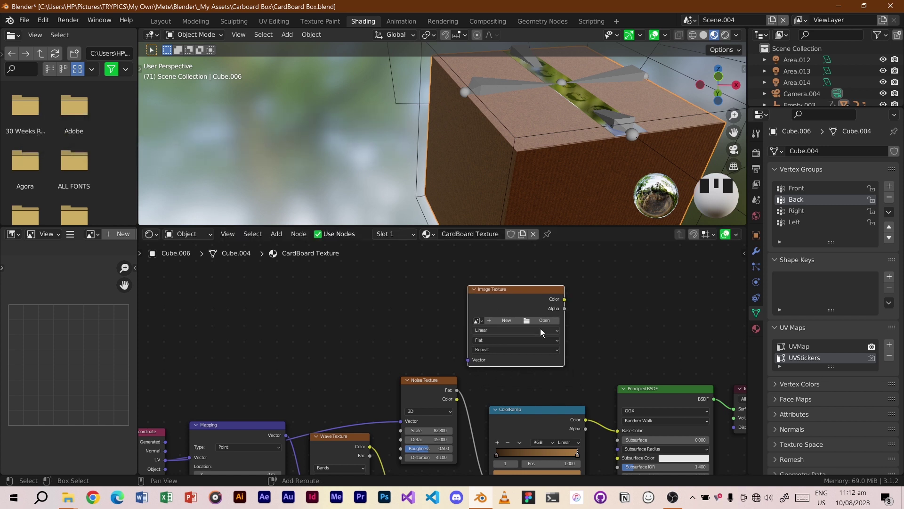
# Move the Principled BSDF and Material Output nodes further right to make room.
pyautogui.moveTo(586, 355); pyautogui.dragTo(536, 337, button='middle')
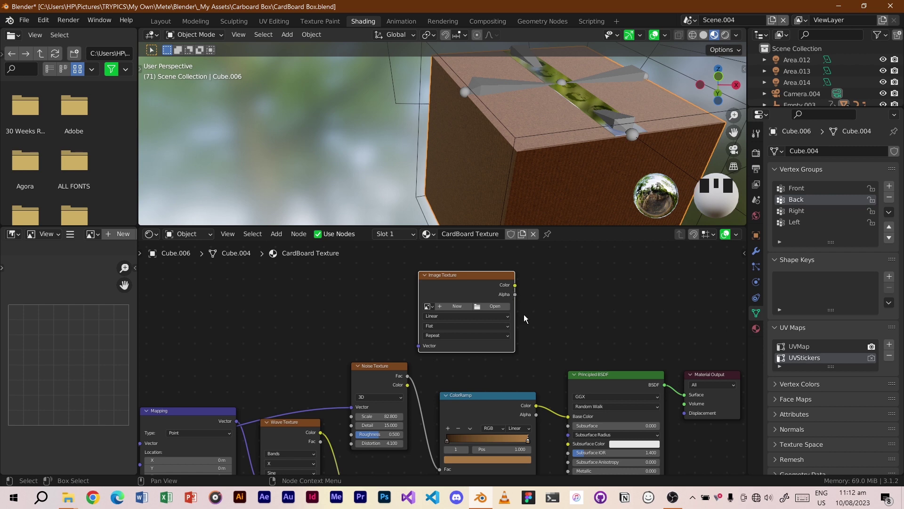
pyautogui.scroll(-2, 583, 385)
pyautogui.moveTo(582, 332); pyautogui.dragTo(675, 410)
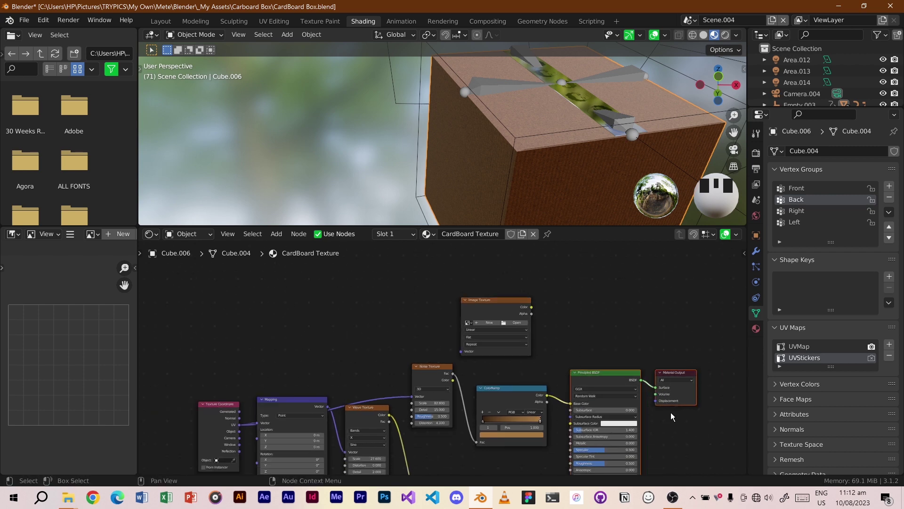
pyautogui.press('g')
pyautogui.click(631, 380)
pyautogui.moveTo(544, 332); pyautogui.dragTo(439, 326, button='middle')
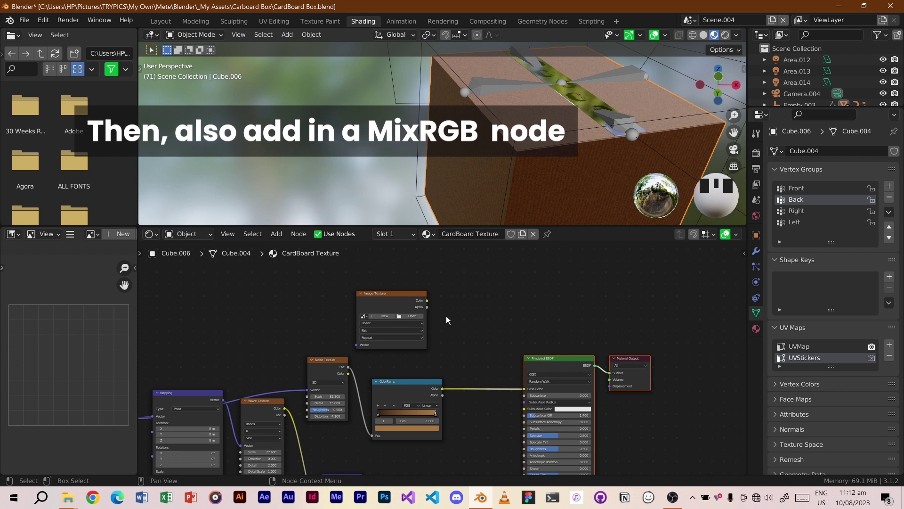
# Insert a Mix node: ColorRamp into Color2, black Color1, image Color driving Fac.
pyautogui.hotkey('shift', 'a')
pyautogui.click(446, 316)
pyautogui.write('m')
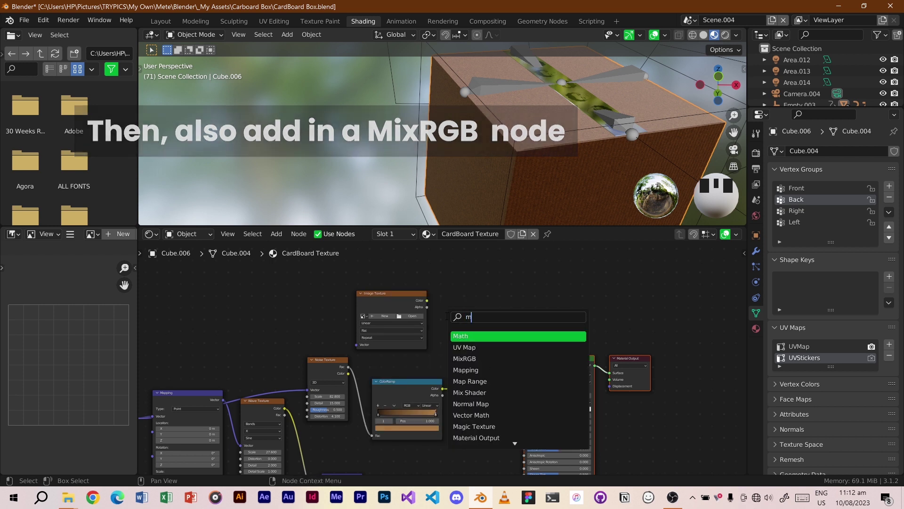
pyautogui.write('ix')
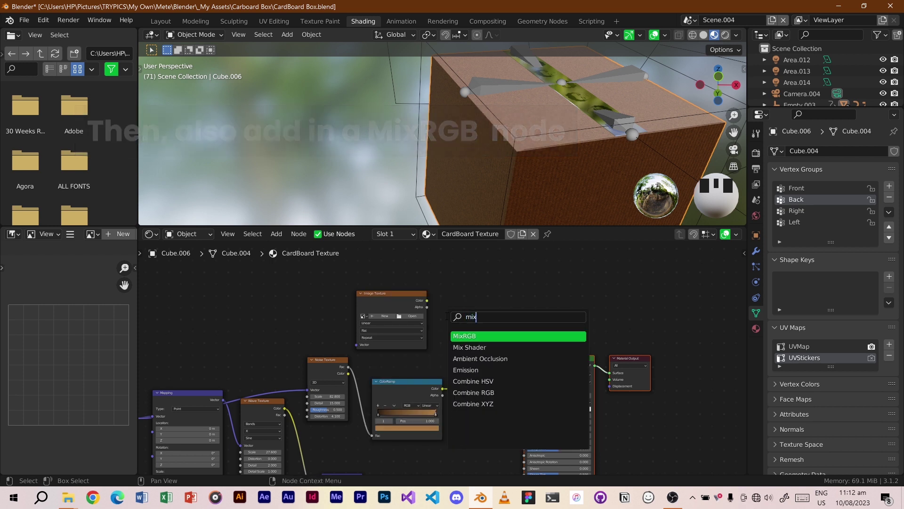
pyautogui.click(509, 336)
pyautogui.click(476, 388)
pyautogui.scroll(5, 476, 388)
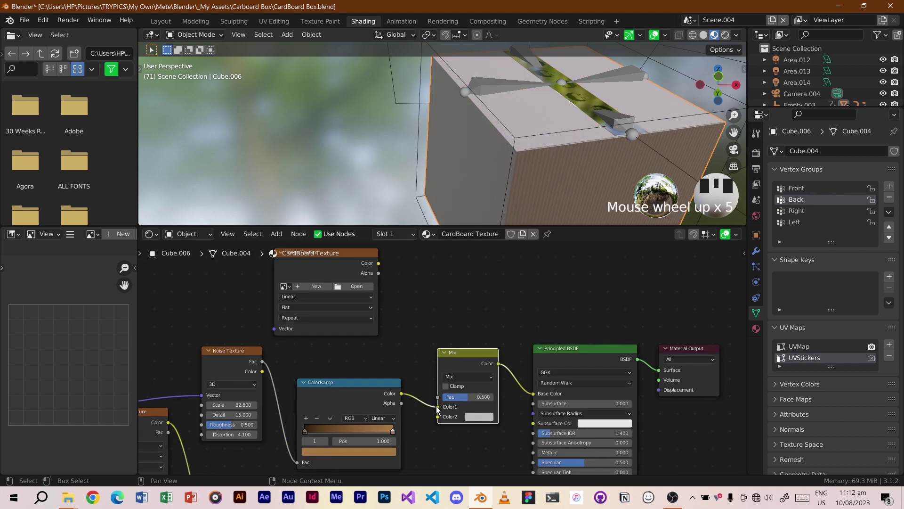
pyautogui.moveTo(438, 407); pyautogui.dragTo(438, 417)
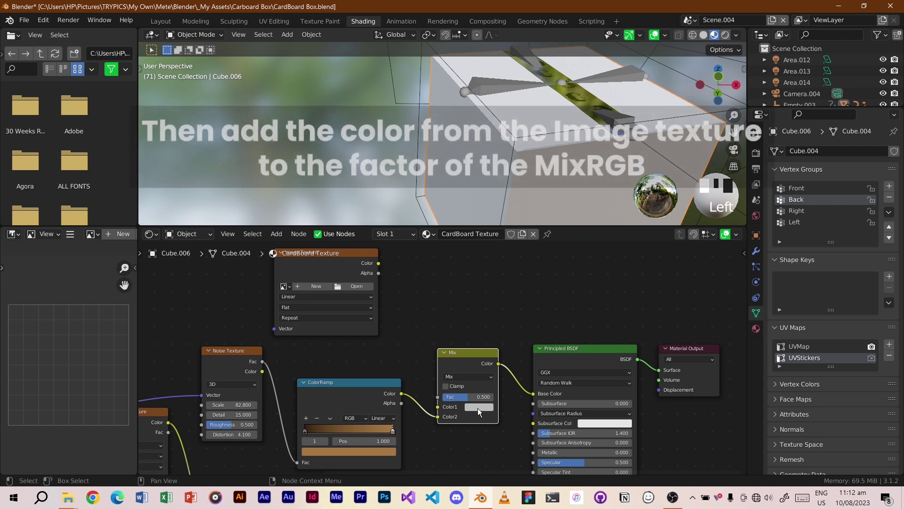
pyautogui.click(478, 408)
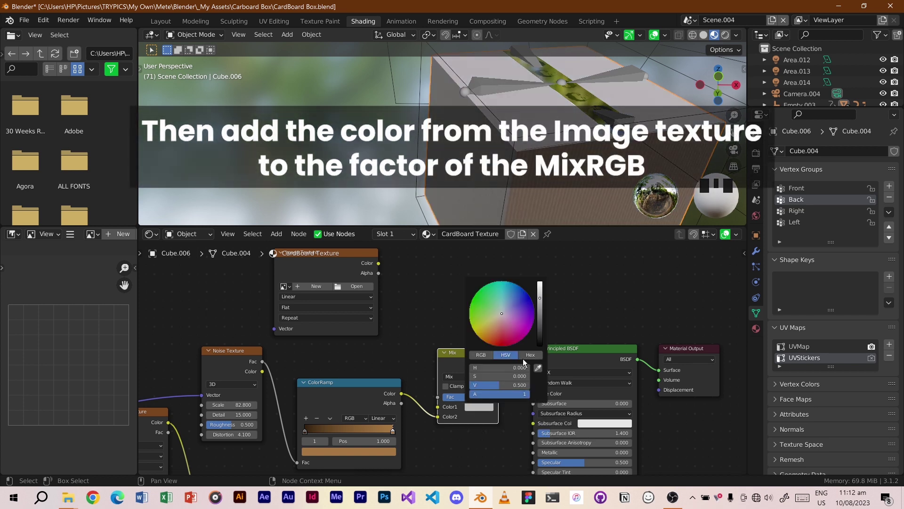
pyautogui.moveTo(499, 385); pyautogui.dragTo(471, 385)
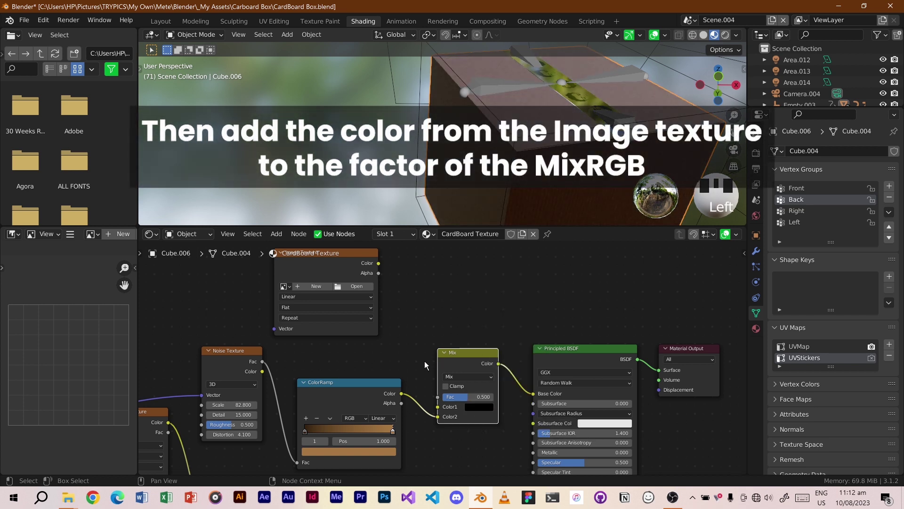
pyautogui.moveTo(377, 263); pyautogui.dragTo(411, 280)
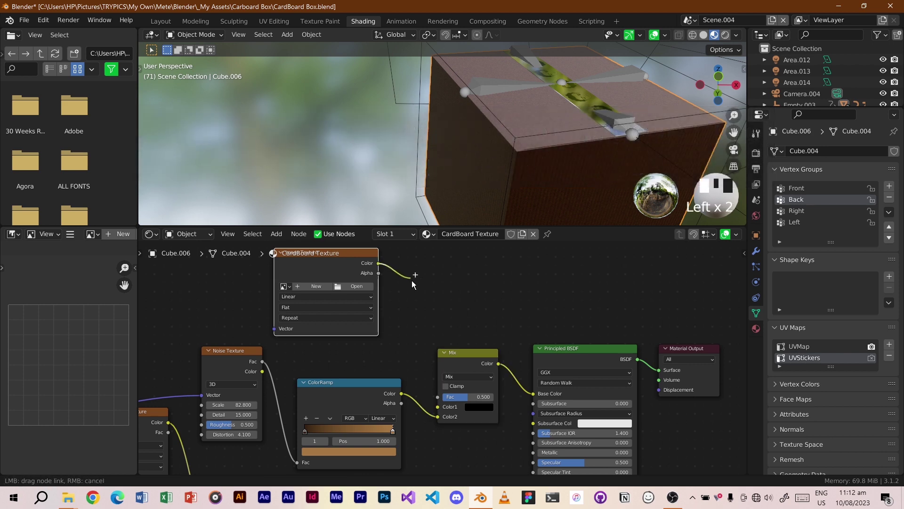
pyautogui.moveTo(439, 395); pyautogui.dragTo(438, 396)
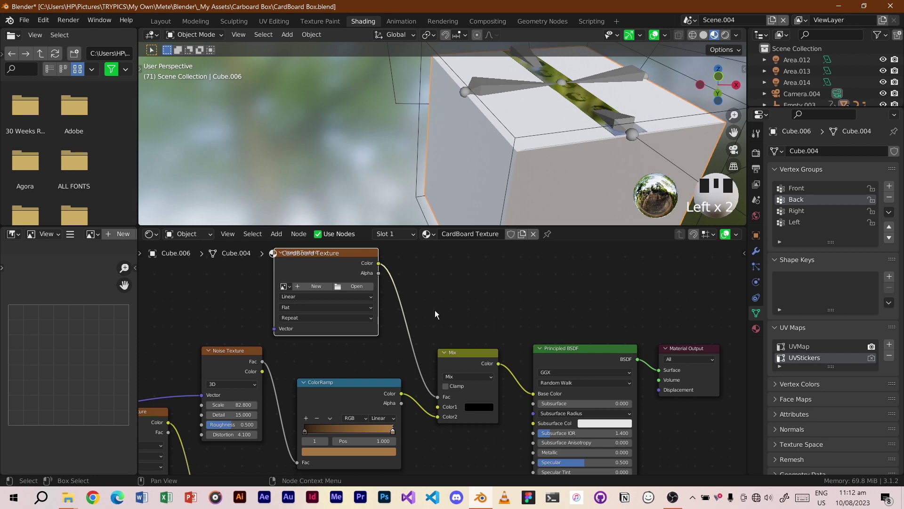
# Load download (25).jpg into the Image Texture node.
pyautogui.click(352, 286)
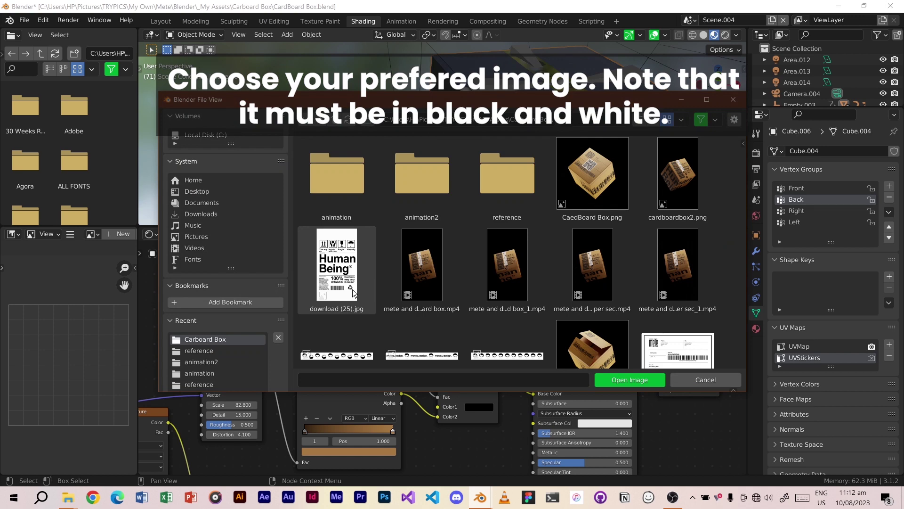
pyautogui.click(355, 265)
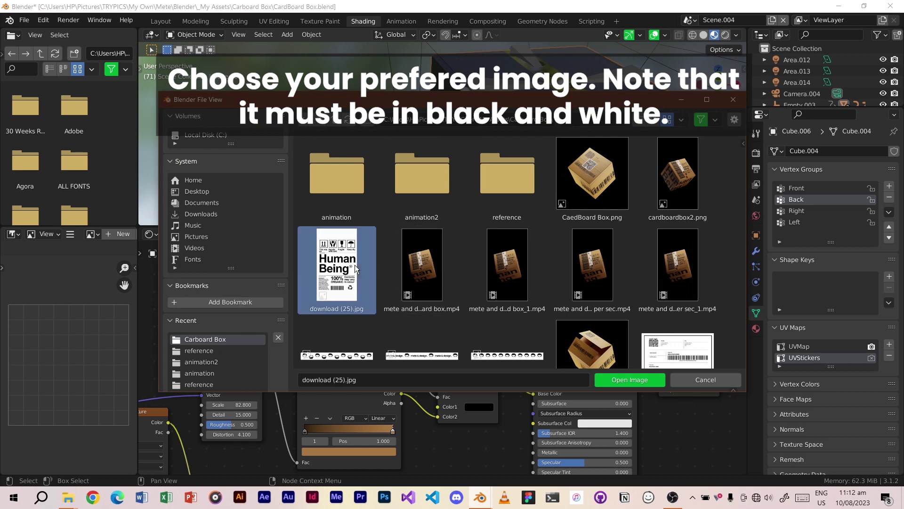
pyautogui.click(626, 379)
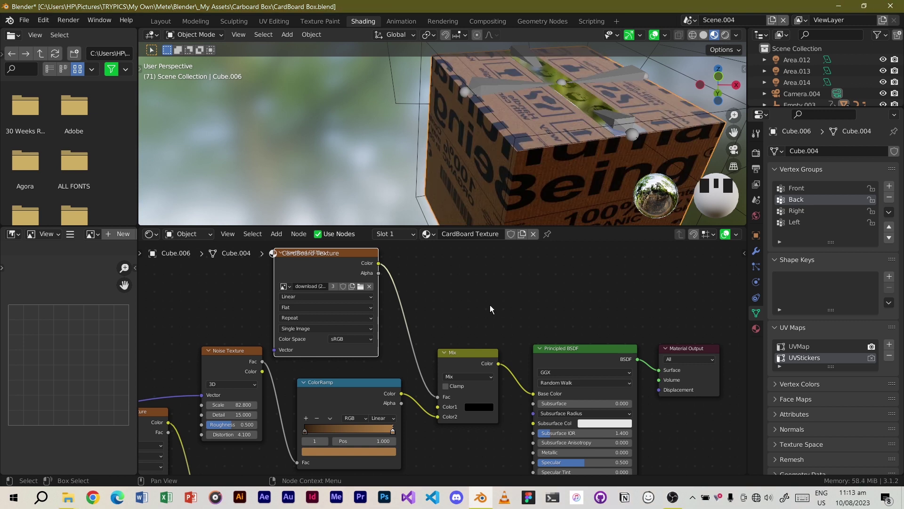
# Inspect the label printed on the box and save the file.
pyautogui.scroll(-2, 575, 132)
pyautogui.keyDown('shift'); pyautogui.moveTo(577, 135); pyautogui.dragTo(475, 135, button='middle'); pyautogui.keyUp('shift')
pyautogui.scroll(3, 474, 148)
pyautogui.scroll(-3, 478, 146)
pyautogui.scroll(2, 475, 135)
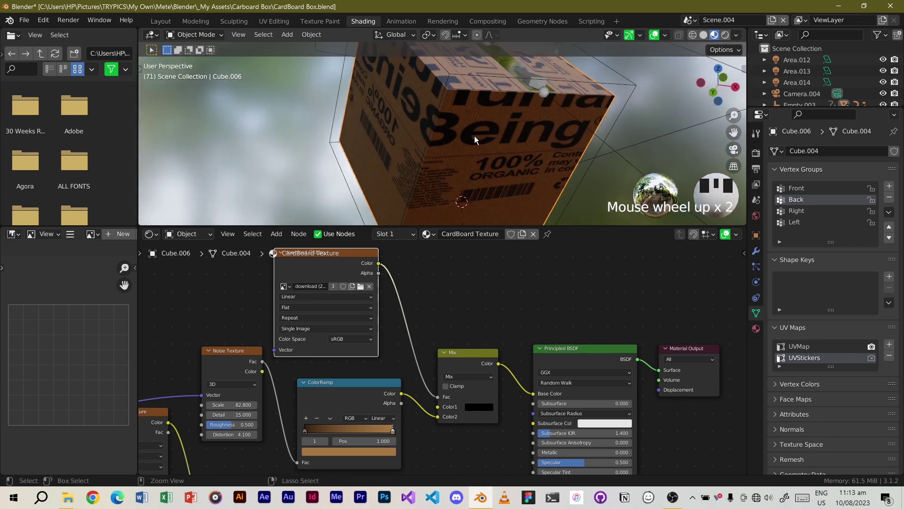
pyautogui.hotkey('ctrl', 's')
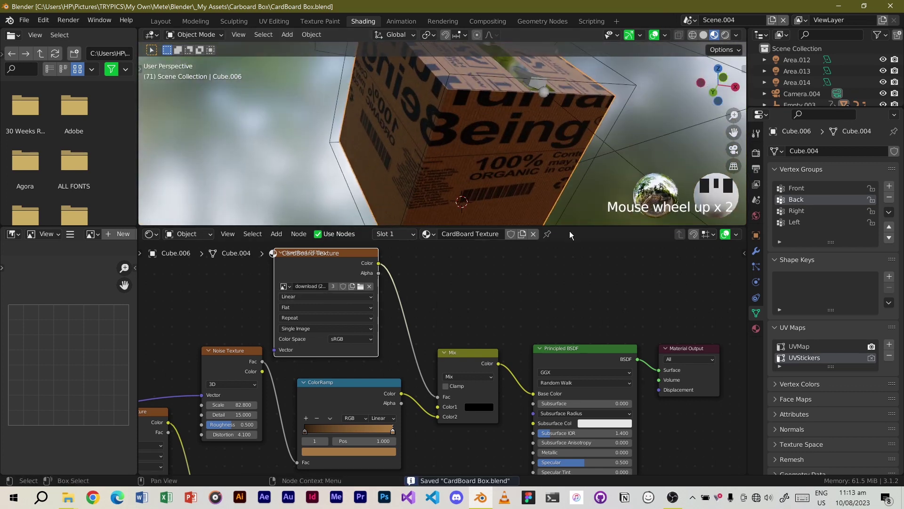
pyautogui.click(168, 25)
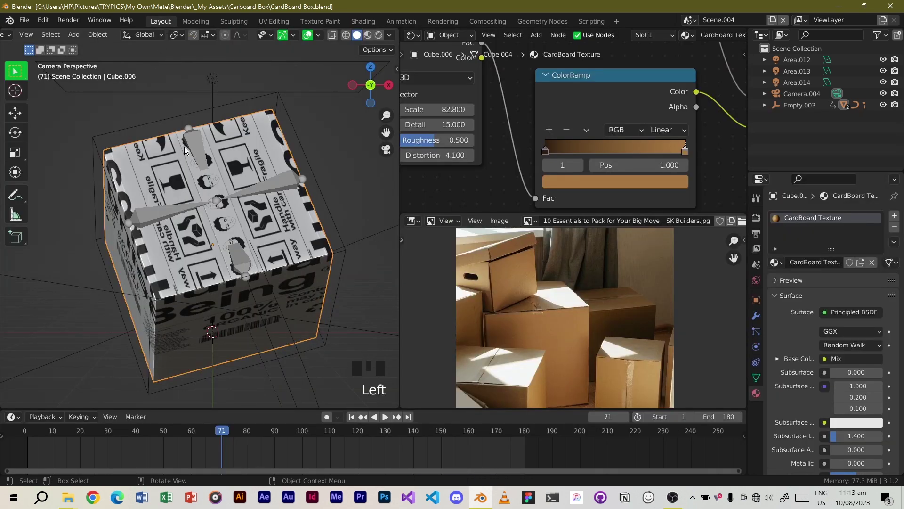
# Add a new UV map to the box's mesh data and rename it UVBody.
pyautogui.click(756, 377)
pyautogui.hotkey('ctrl', 'z')
pyautogui.hotkey('ctrl', 'z')
pyautogui.hotkey('ctrl', 'z')
pyautogui.hotkey('ctrl', 'z')
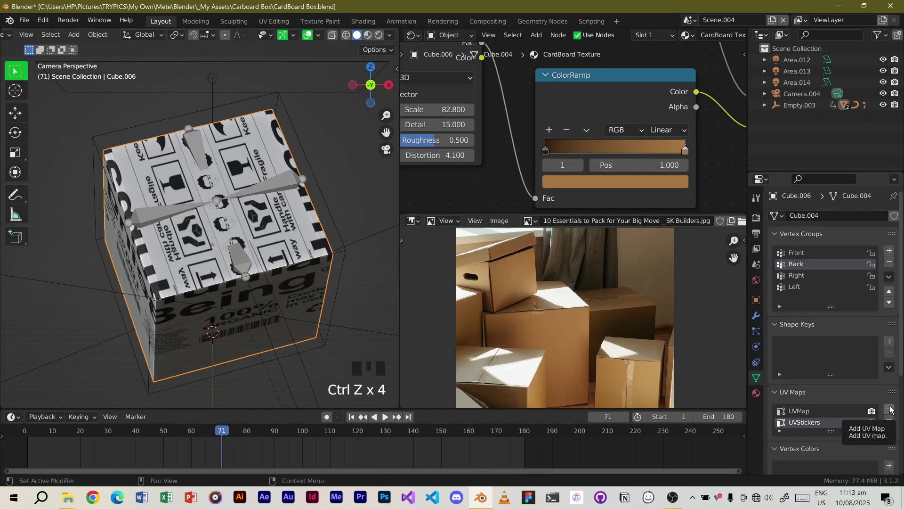
pyautogui.click(889, 409)
pyautogui.click(817, 432)
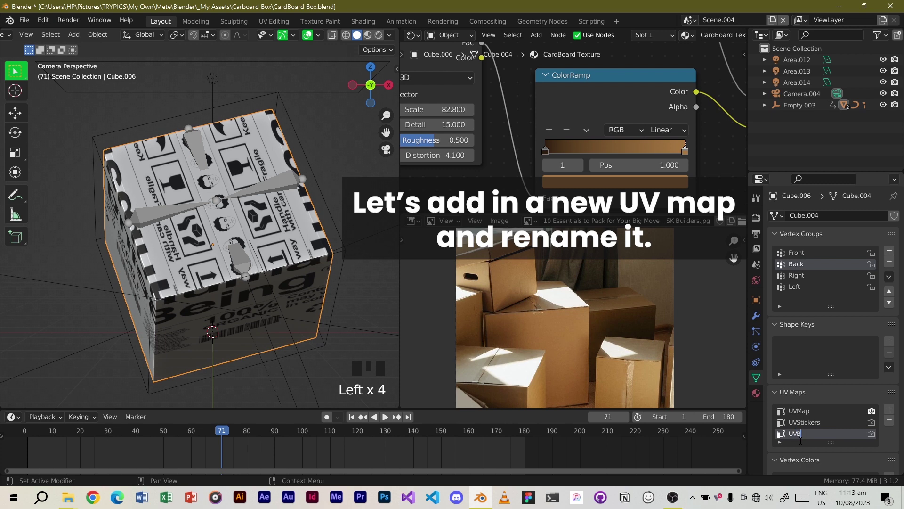
pyautogui.write('UVBody')
pyautogui.press('Return')
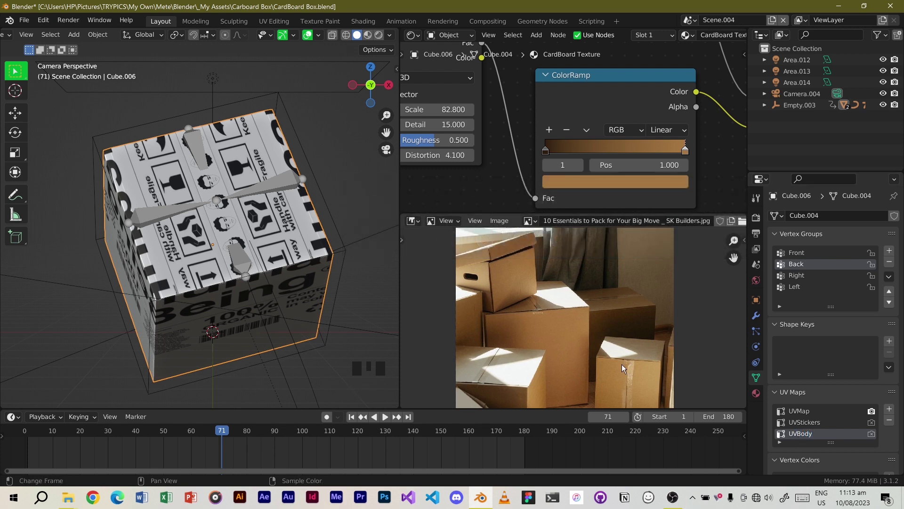
pyautogui.click(358, 21)
pyautogui.press('KP_Decimal')
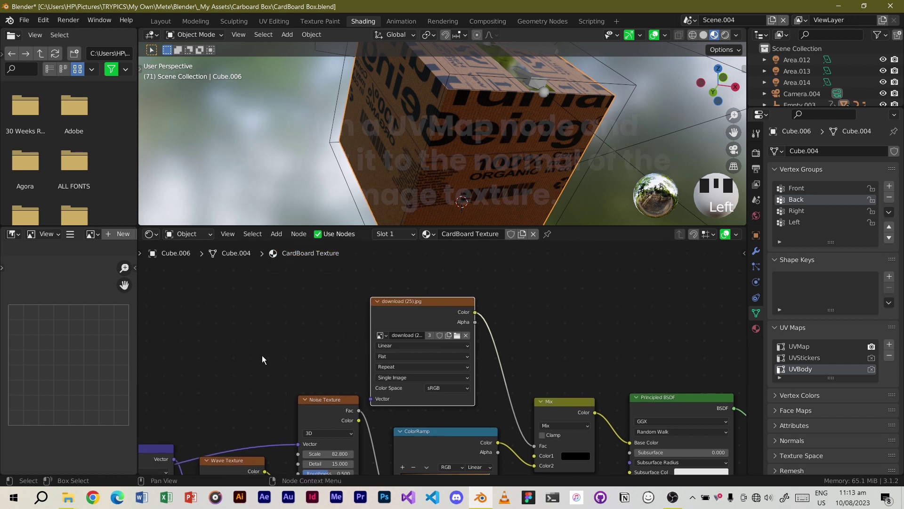
# Add a UV Map node set to UVBody and link its UV output to the image's Vector.
pyautogui.hotkey('shift', 'a')
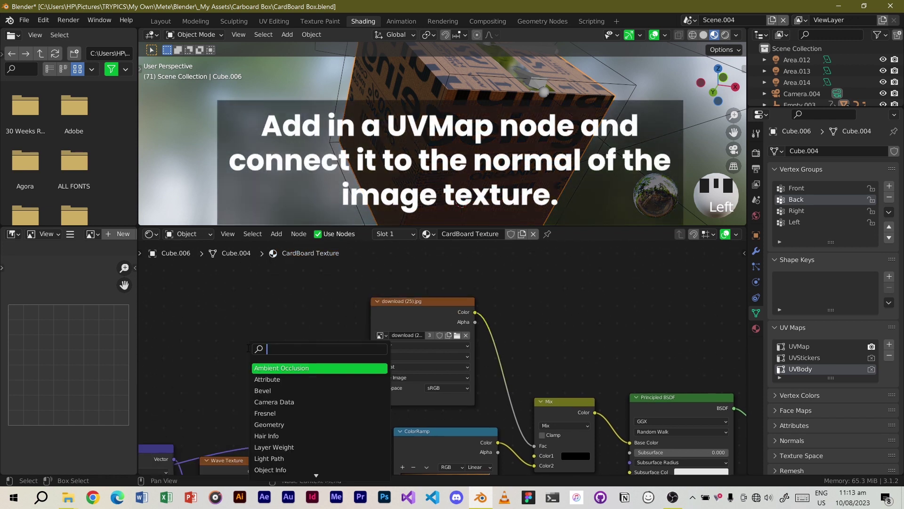
pyautogui.scroll(-5, 256, 344)
pyautogui.click(256, 345)
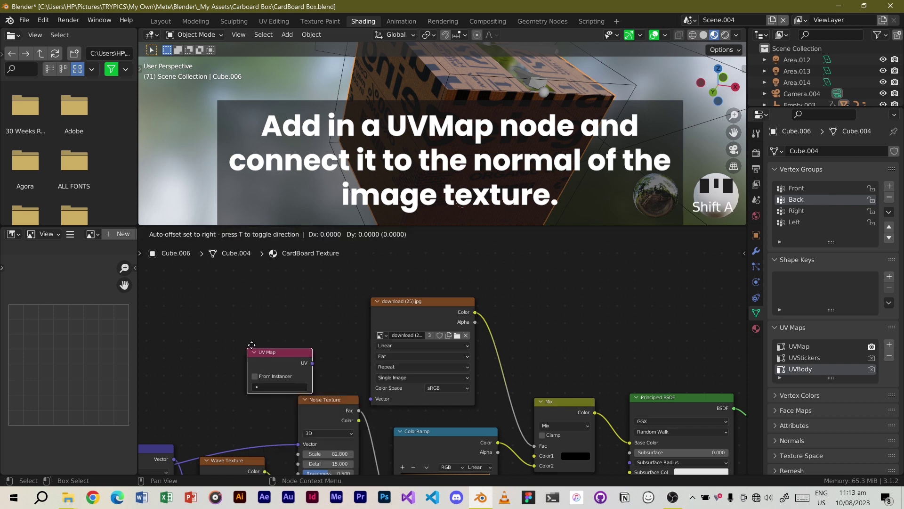
pyautogui.click(260, 342)
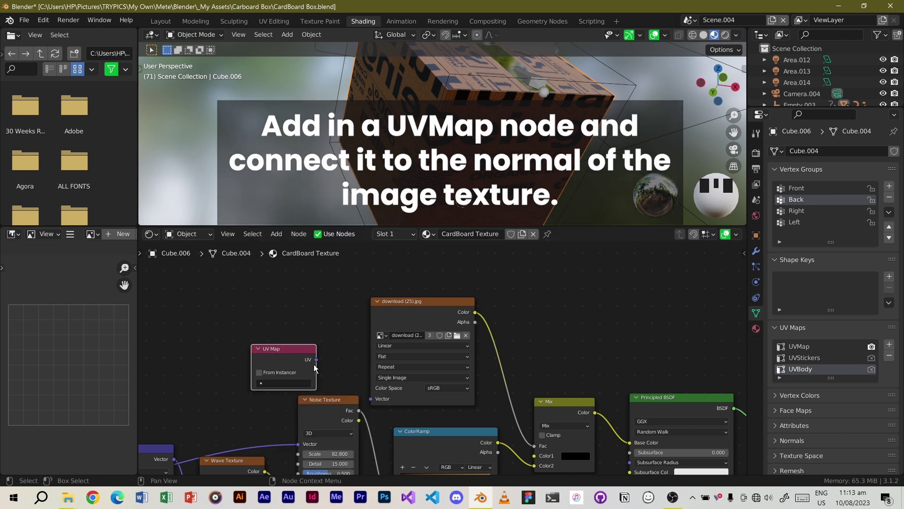
pyautogui.moveTo(316, 359); pyautogui.dragTo(371, 399)
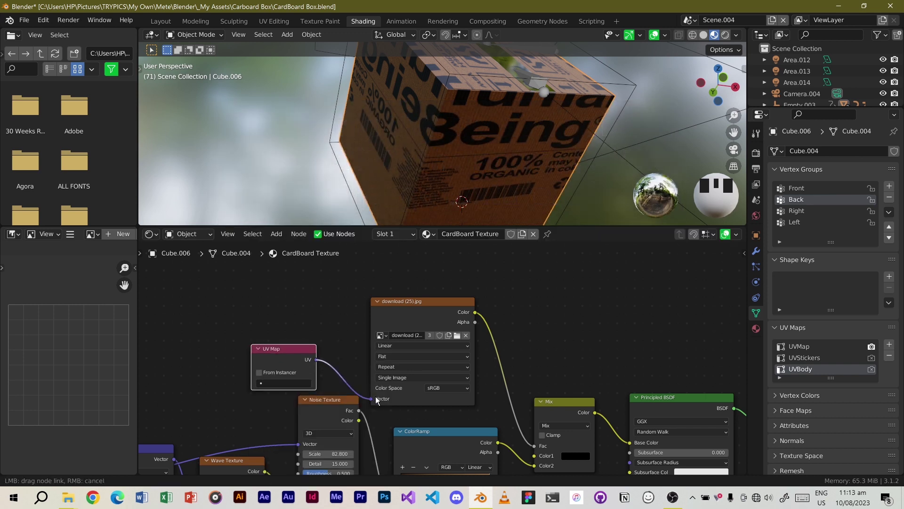
pyautogui.click(284, 382)
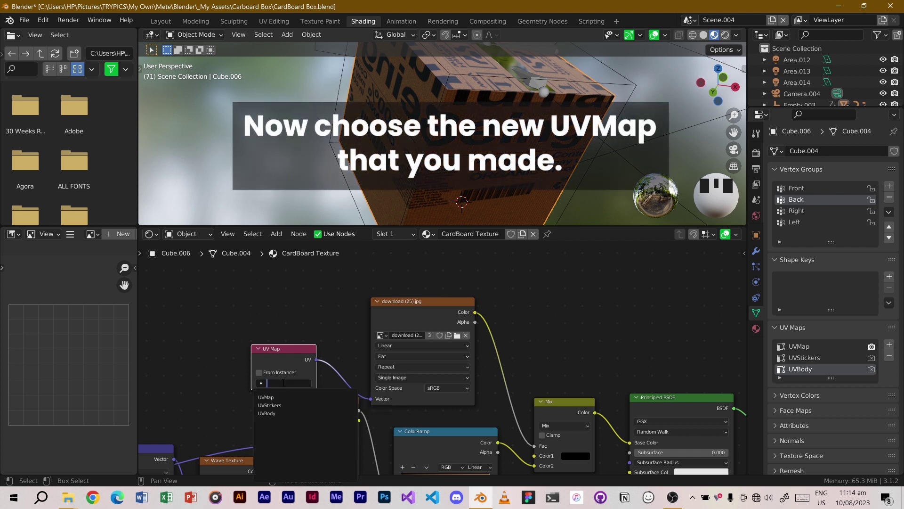
pyautogui.click(276, 413)
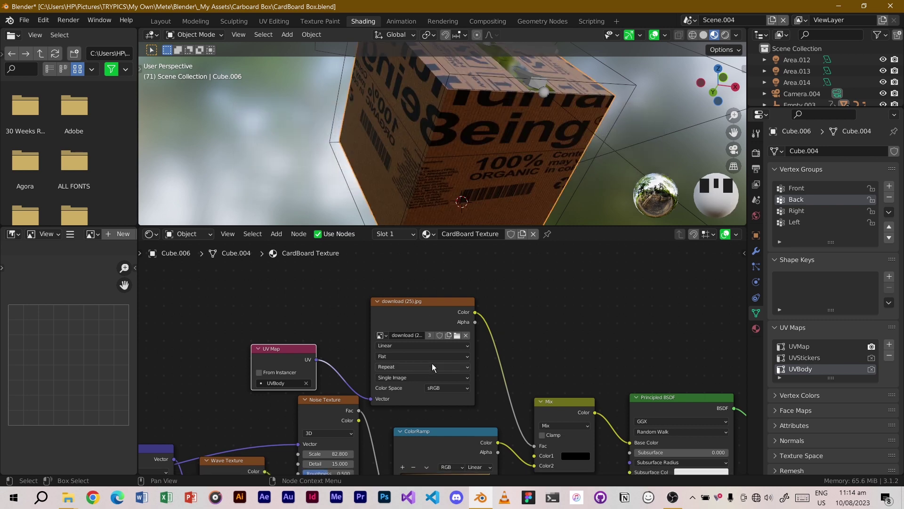
pyautogui.click(164, 21)
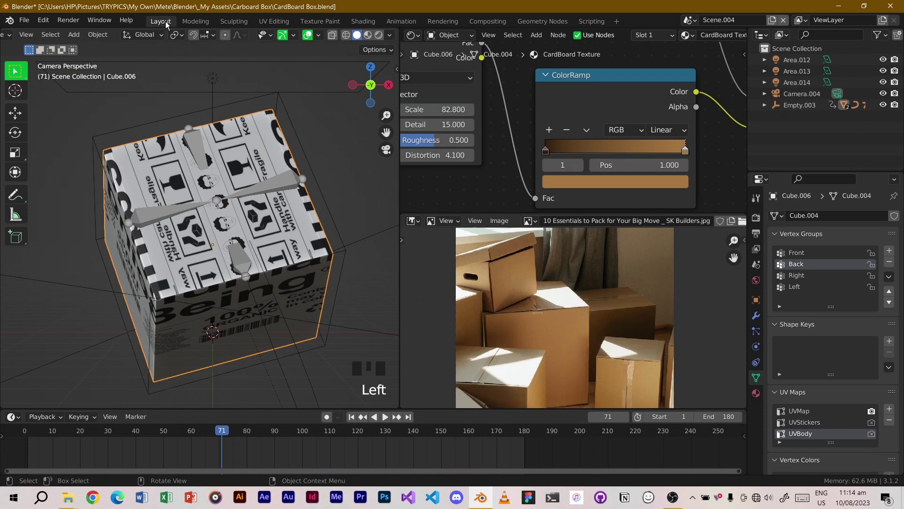
pyautogui.click(412, 35)
# Change the node area to a UV Editor and put the box into Edit Mode.
pyautogui.click(445, 89)
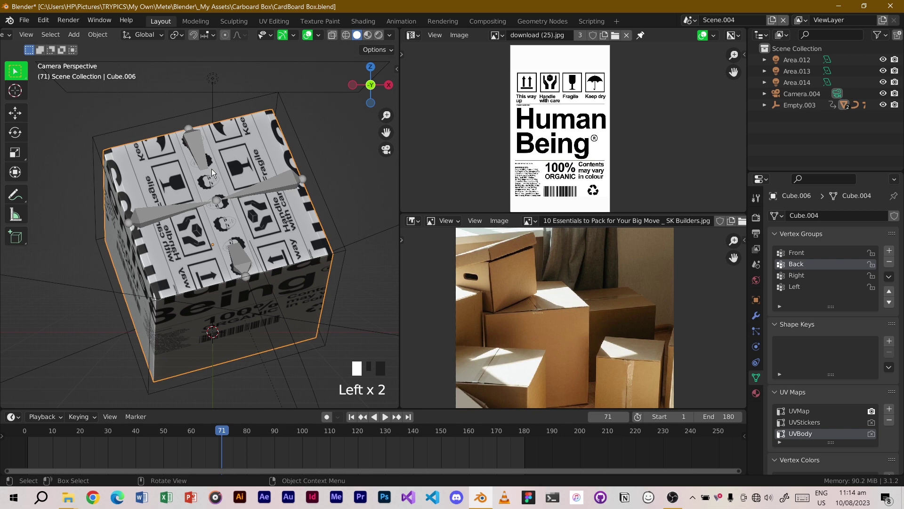
pyautogui.press('Tab')
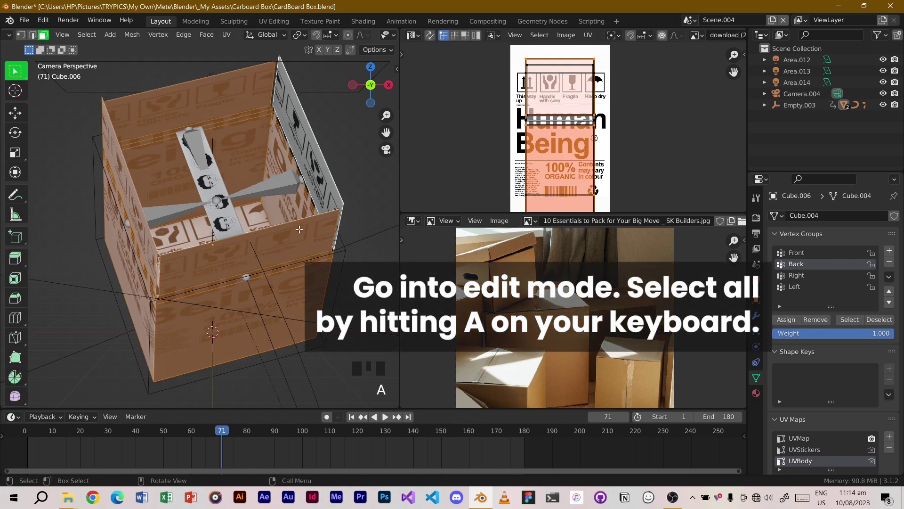
pyautogui.moveTo(308, 248); pyautogui.dragTo(140, 208, button='middle')
pyautogui.scroll(10, 208, 204)
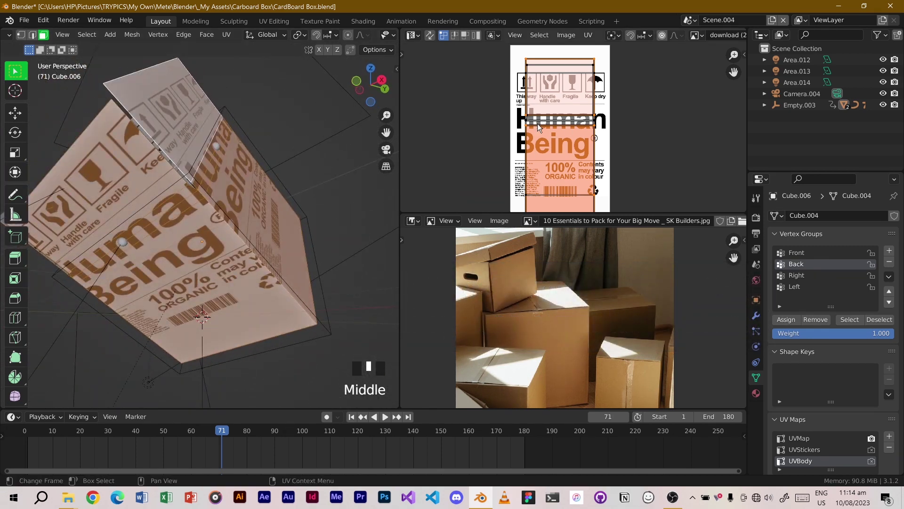
# Undo, then shrink the box's UV island, move it above the label icons, and narrow it.
pyautogui.hotkey('ctrl', 'z')
pyautogui.press('s')
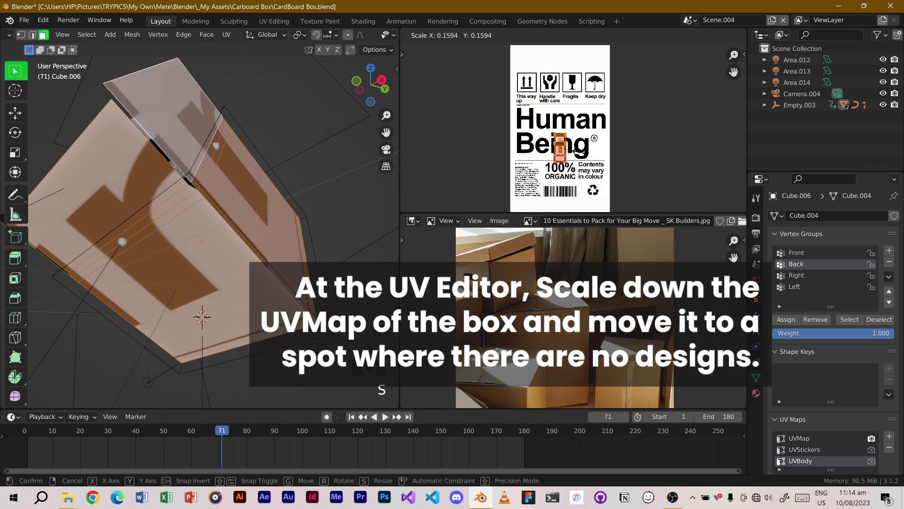
pyautogui.click(574, 150)
pyautogui.press('g')
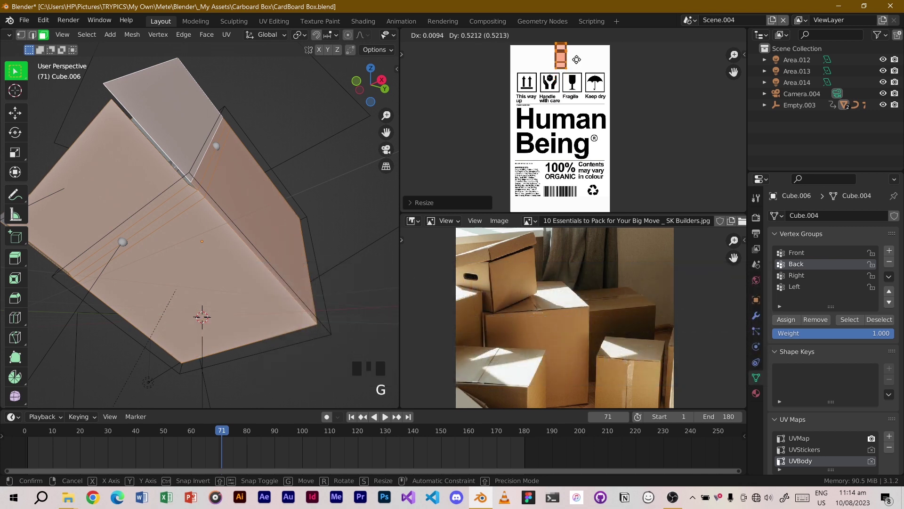
pyautogui.click(575, 62)
pyautogui.press('s')
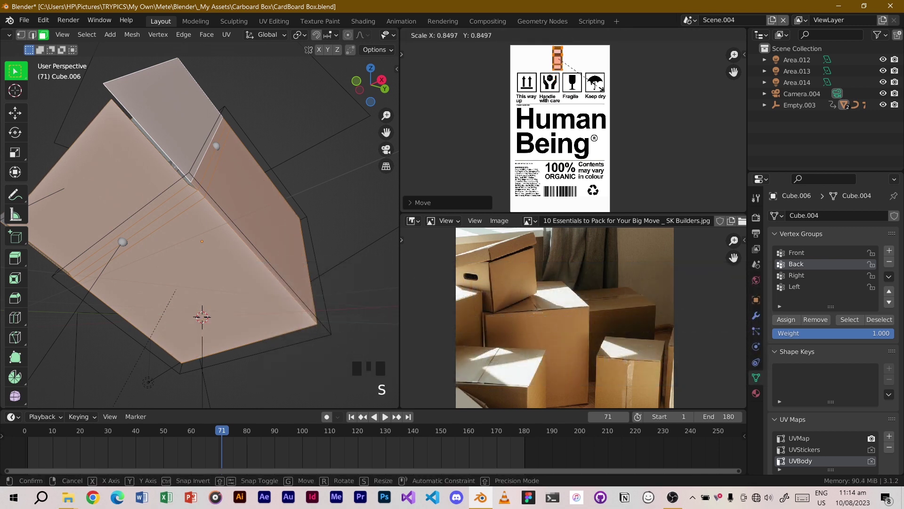
pyautogui.click(597, 89)
# Select one box face plus the adjacent side face to carry the label graphics.
pyautogui.click(266, 231)
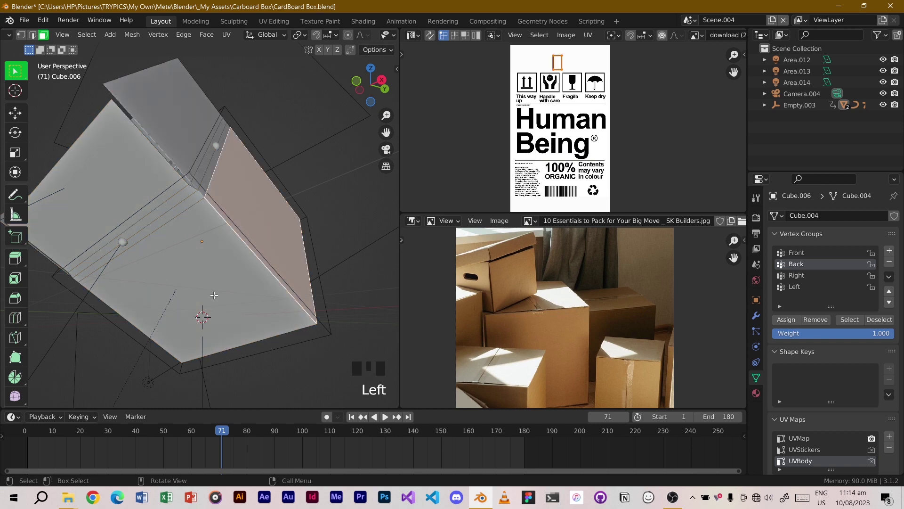
pyautogui.moveTo(242, 270)
pyautogui.mouseDown(button='middle')
pyautogui.moveTo(337, 278)
pyautogui.moveTo(245, 275)
pyautogui.mouseUp(button='middle')
pyautogui.scroll(-2, 245, 275)
pyautogui.scroll(-1, 245, 275)
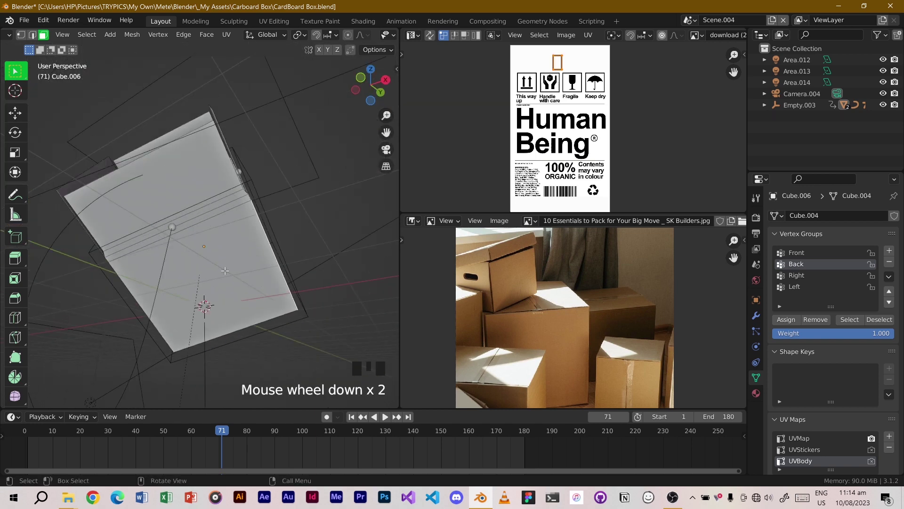
pyautogui.click(225, 268)
pyautogui.press('KP_1')
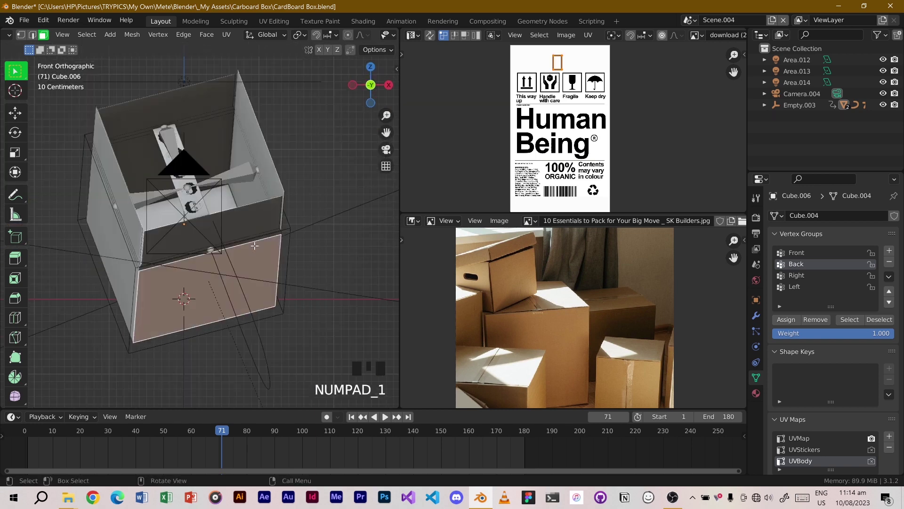
pyautogui.moveTo(226, 255)
pyautogui.mouseDown(button='middle')
pyautogui.moveTo(202, 293)
pyautogui.moveTo(228, 250)
pyautogui.mouseUp(button='middle')
pyautogui.moveTo(154, 280); pyautogui.dragTo(122, 257, button='middle')
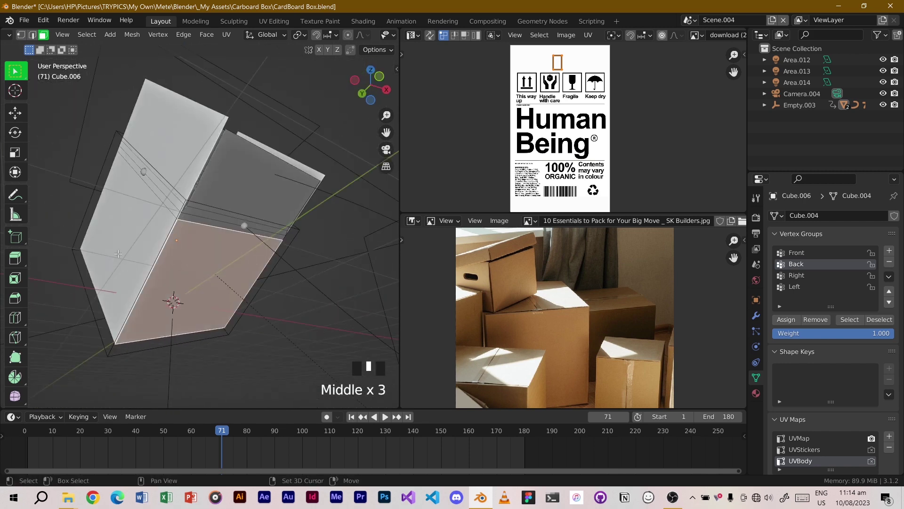
pyautogui.keyDown('shift'); pyautogui.click(118, 254); pyautogui.keyUp('shift')
pyautogui.moveTo(342, 258); pyautogui.dragTo(254, 234, button='middle')
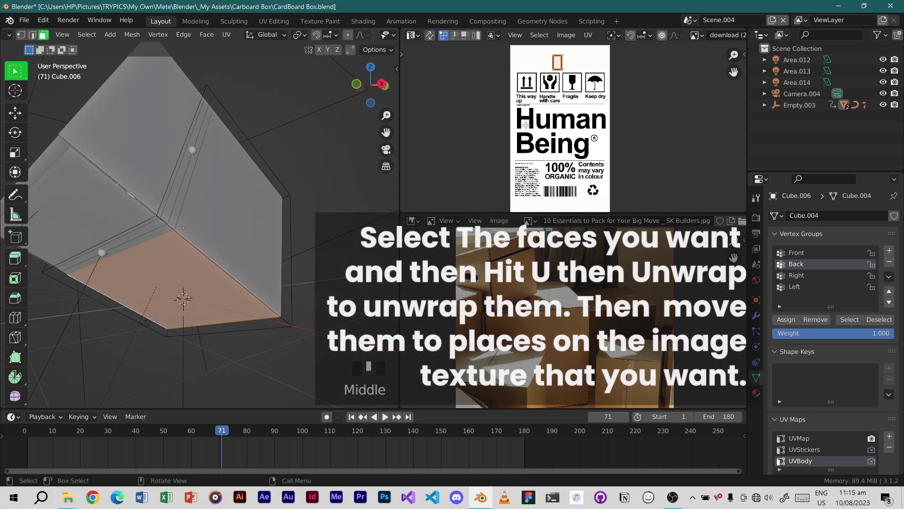
# Unwrap the selected faces and move their UV island over the 'Human Being' lettering.
pyautogui.press('u')
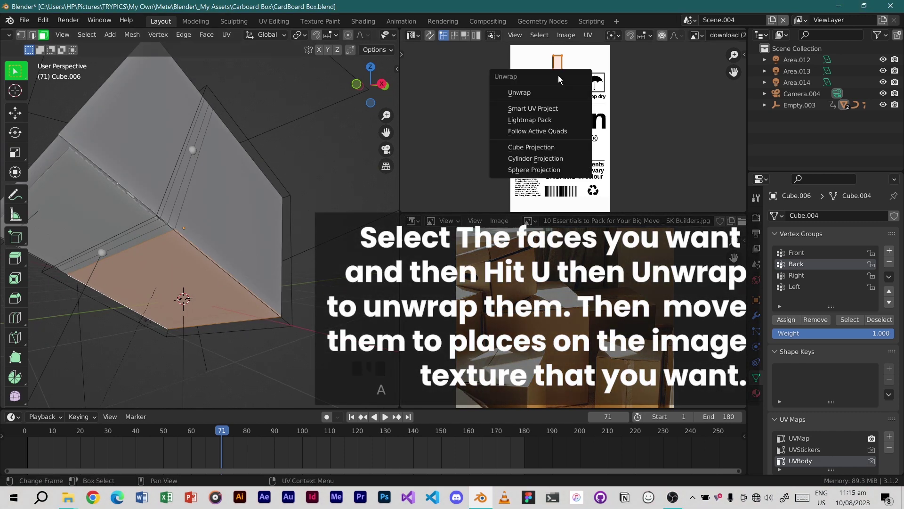
pyautogui.click(547, 90)
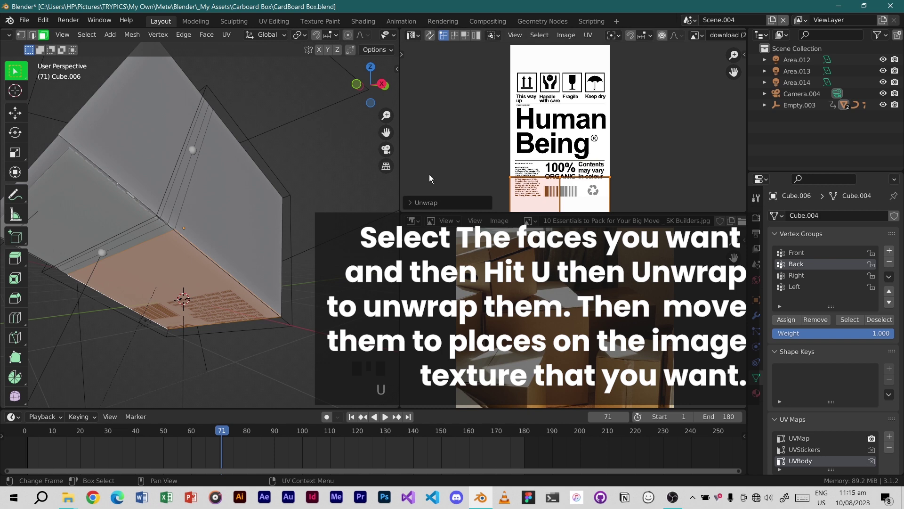
pyautogui.moveTo(376, 182); pyautogui.dragTo(310, 196, button='middle')
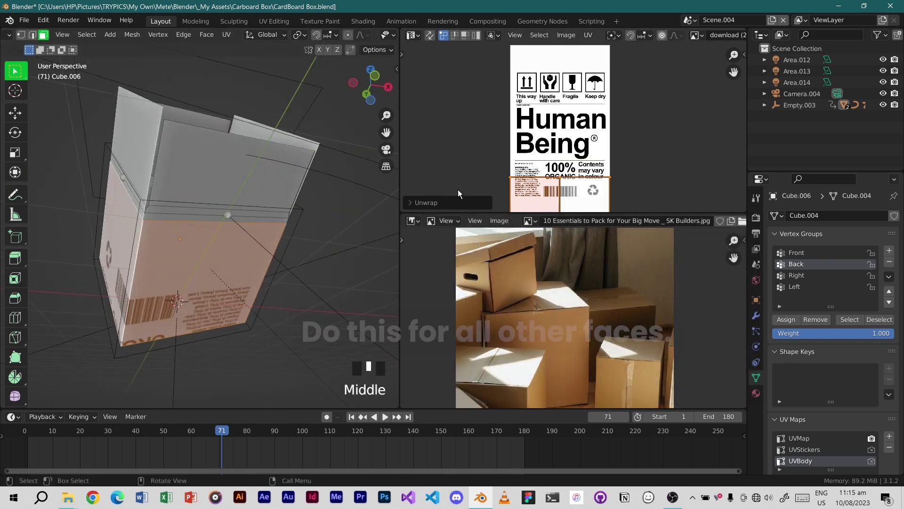
pyautogui.press('g')
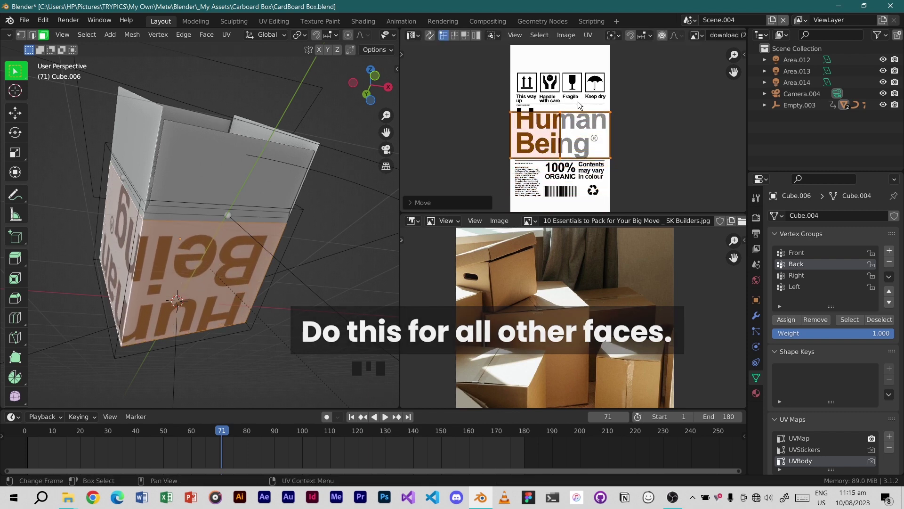
pyautogui.click(577, 101)
# Mirror the UV island on X and then Y so 'Human Being' reads upright.
pyautogui.rightClick(584, 110)
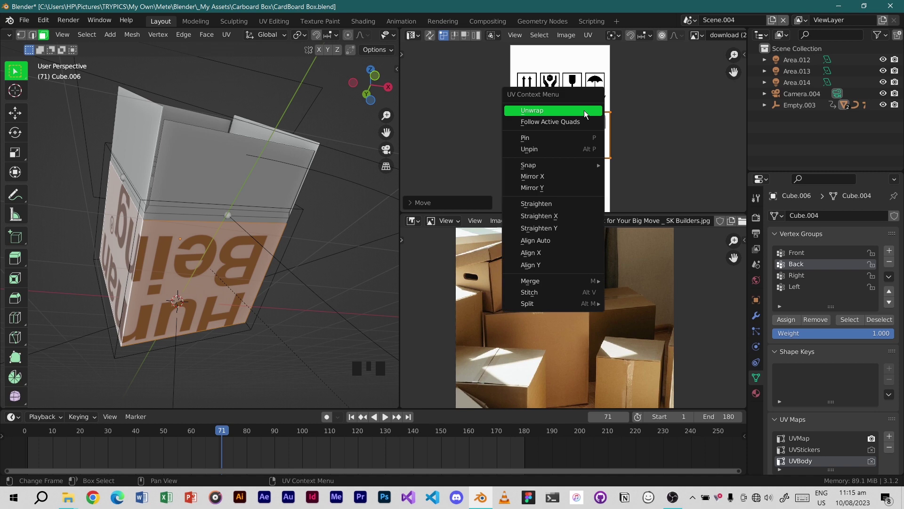
pyautogui.click(561, 179)
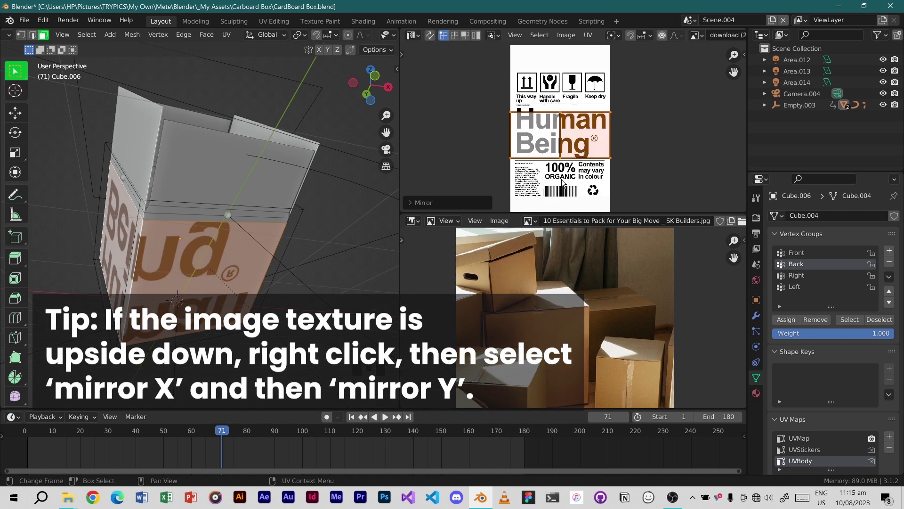
pyautogui.rightClick(576, 144)
pyautogui.click(569, 151)
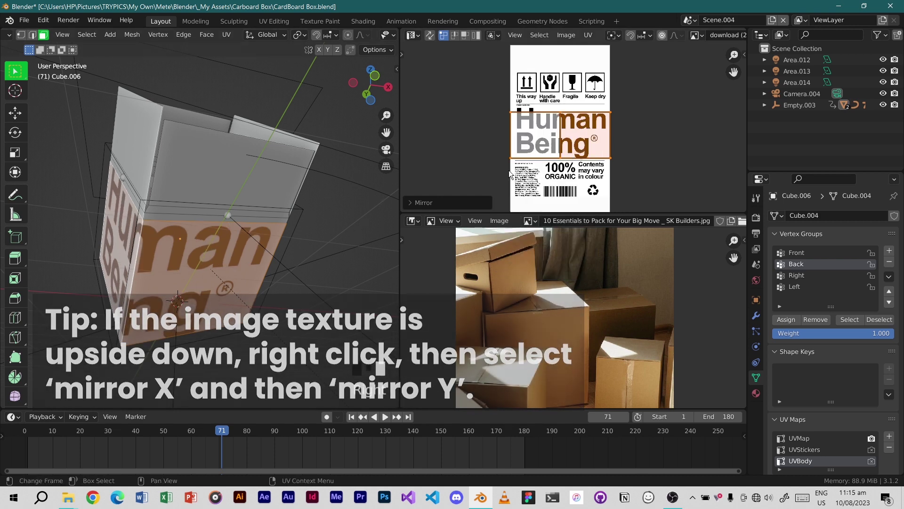
pyautogui.moveTo(196, 257)
pyautogui.mouseDown(button='middle')
pyautogui.moveTo(221, 254)
pyautogui.moveTo(195, 247)
pyautogui.moveTo(207, 244)
pyautogui.mouseUp(button='middle')
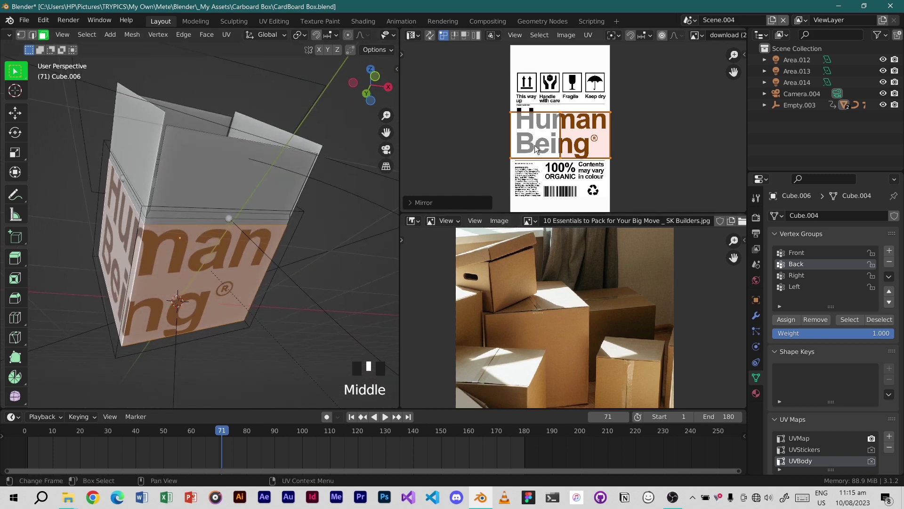
# Nudge the island so the lettering wraps across the front and side faces, then deselect.
pyautogui.press('g')
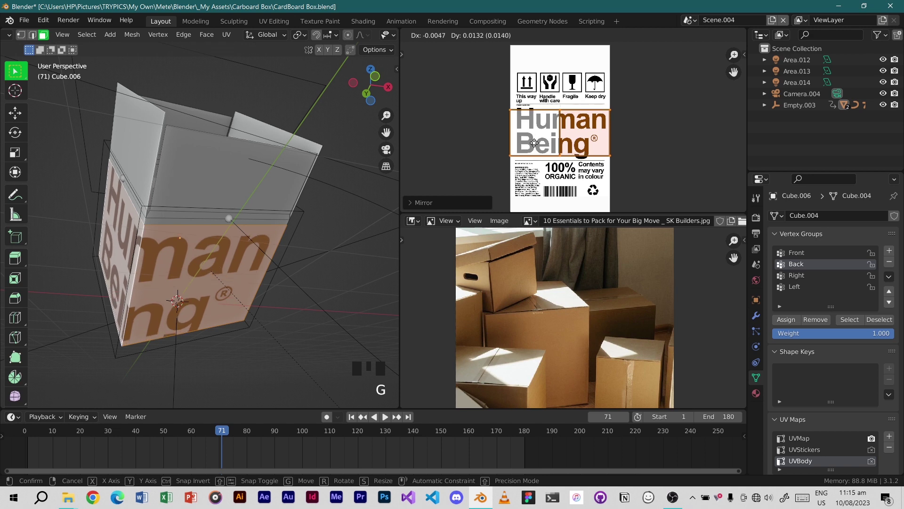
pyautogui.click(534, 143)
pyautogui.moveTo(155, 287); pyautogui.dragTo(282, 264, button='middle')
pyautogui.click(498, 123)
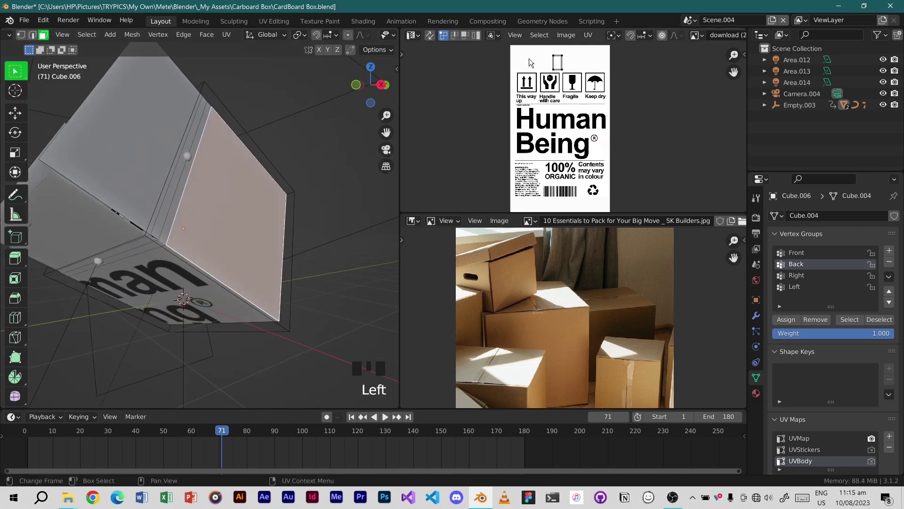
# Select two more box faces and unwrap them onto the label image.
pyautogui.click(179, 219)
pyautogui.moveTo(254, 156); pyautogui.dragTo(406, 159, button='middle')
pyautogui.keyDown('shift'); pyautogui.click(269, 206); pyautogui.keyUp('shift')
pyautogui.scroll(-2, 188, 231)
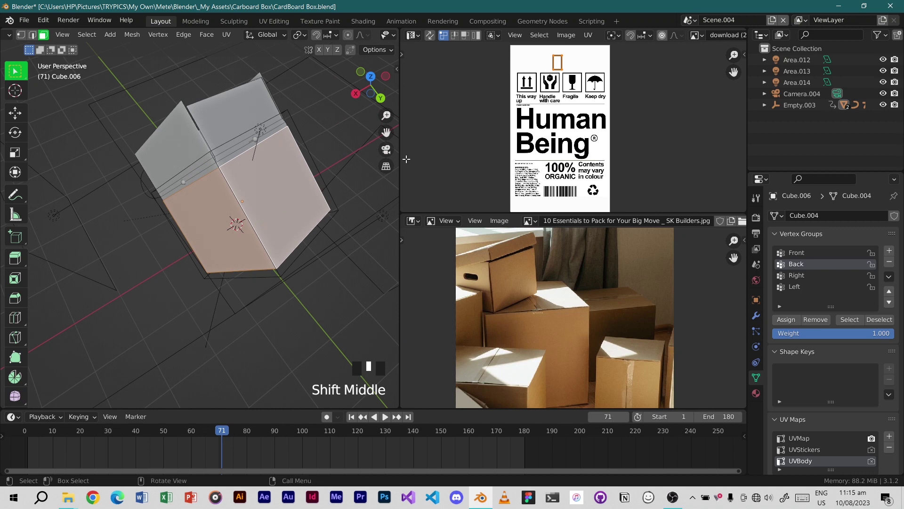
pyautogui.press('a')
pyautogui.press('u')
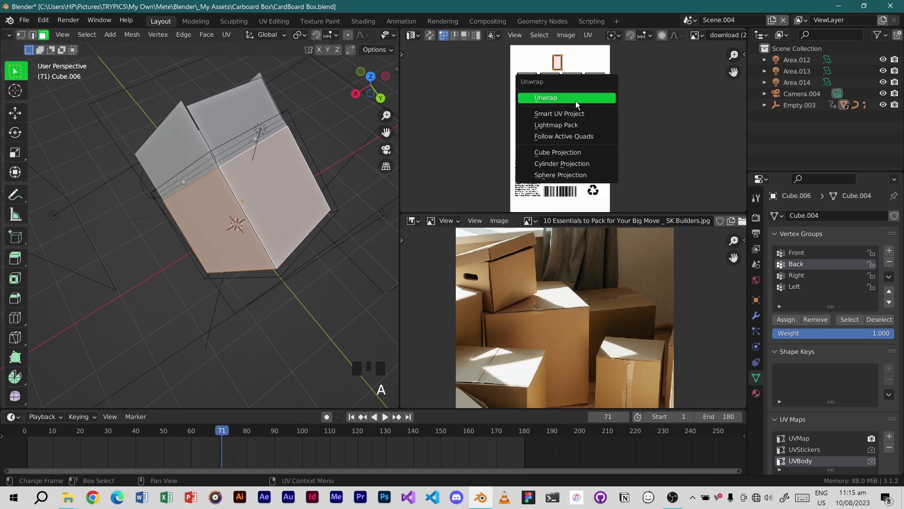
pyautogui.click(573, 98)
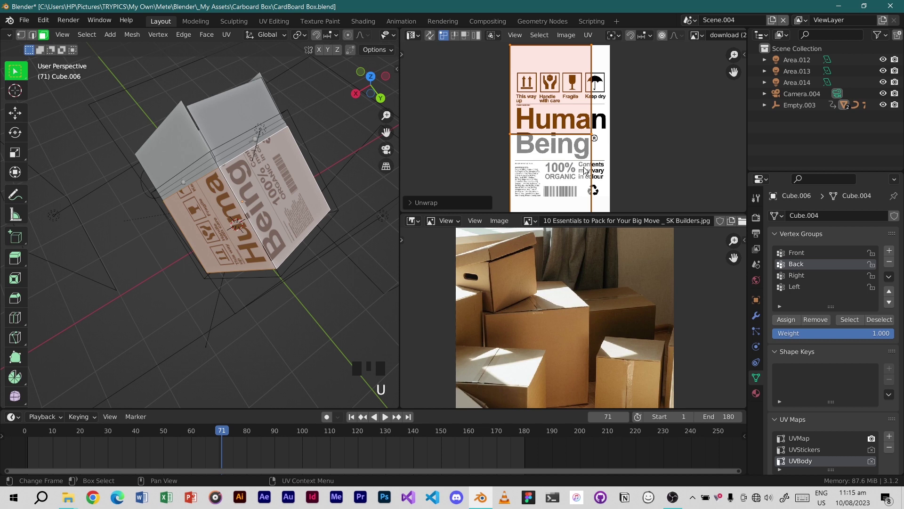
# Rotate the new island 90°, then scale and move it onto the top row of handling icons.
pyautogui.write('r90')
pyautogui.press('Return')
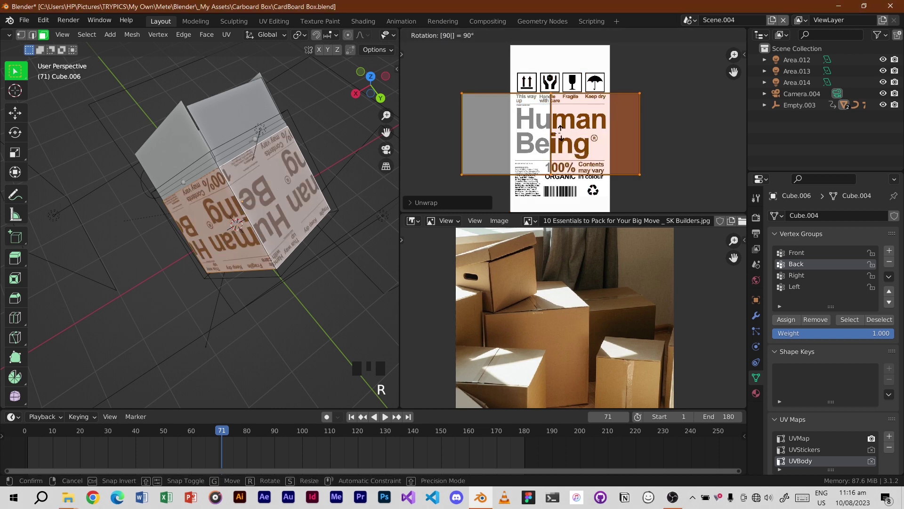
pyautogui.press('s')
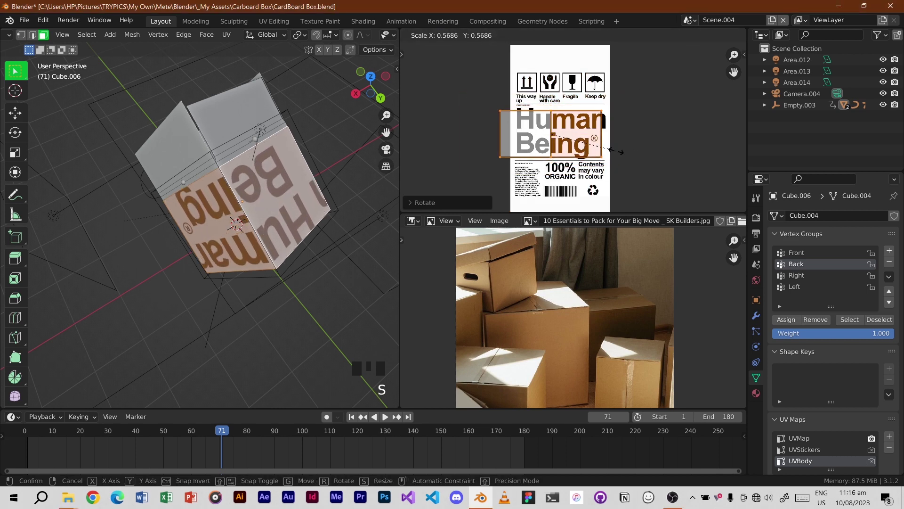
pyautogui.click(569, 138)
pyautogui.press('g')
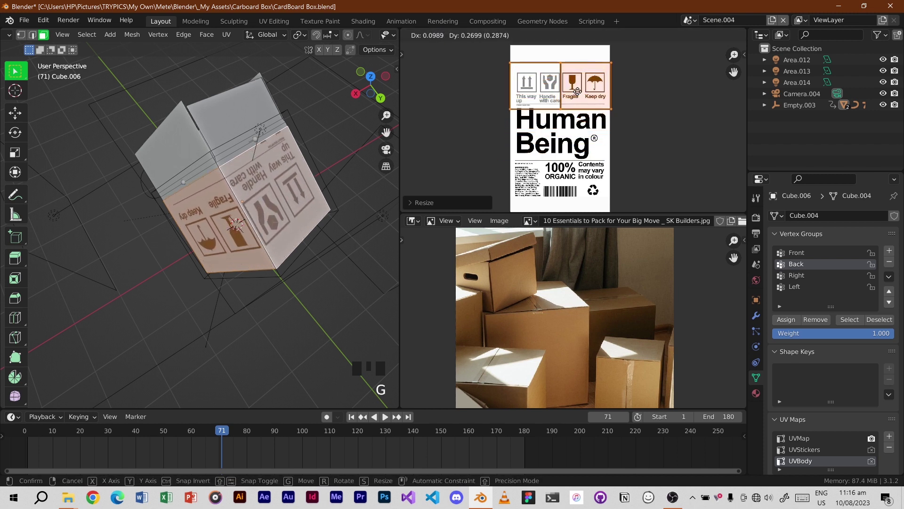
pyautogui.click(614, 121)
pyautogui.press('s')
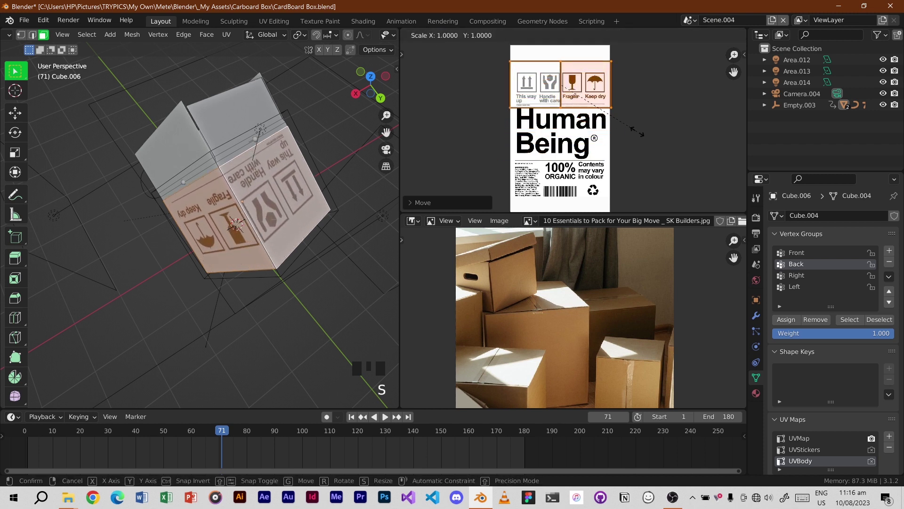
pyautogui.click(637, 131)
pyautogui.rightClick(589, 101)
# Mirror the icon island vertically and horizontally so the handling icons read correctly.
pyautogui.moveTo(589, 101)
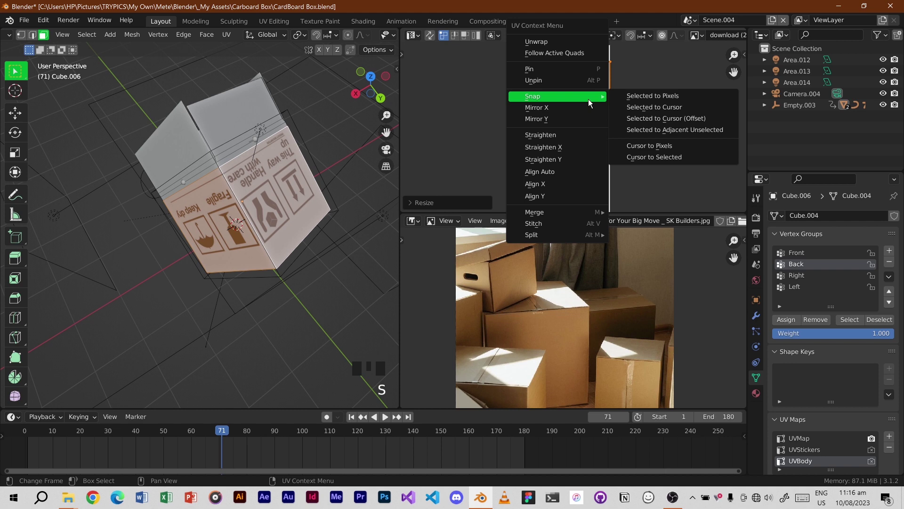
pyautogui.rightClick(578, 118)
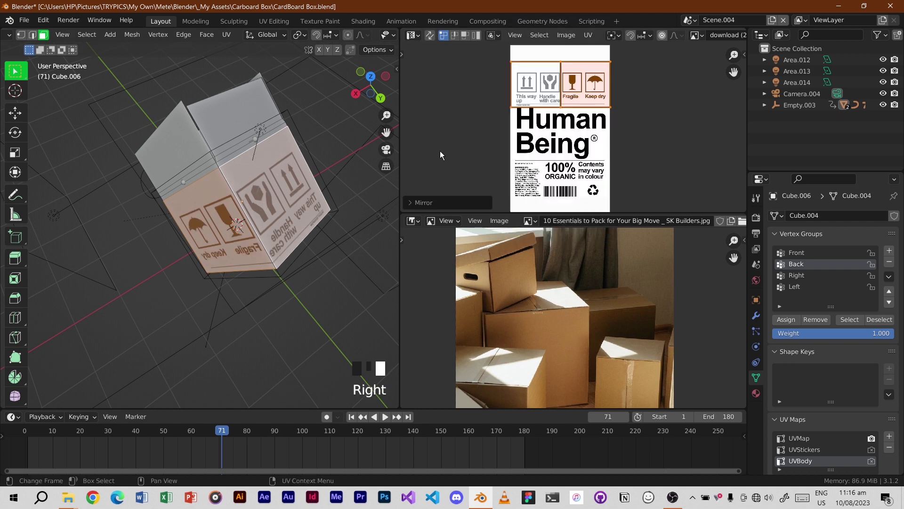
pyautogui.rightClick(537, 102)
pyautogui.rightClick(530, 106)
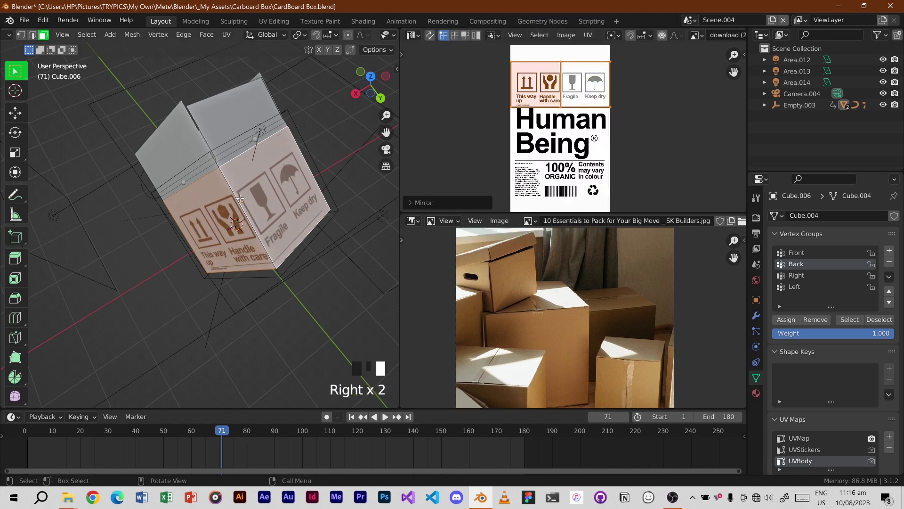
pyautogui.moveTo(254, 198); pyautogui.dragTo(214, 200, button='middle')
pyautogui.scroll(2, 568, 92)
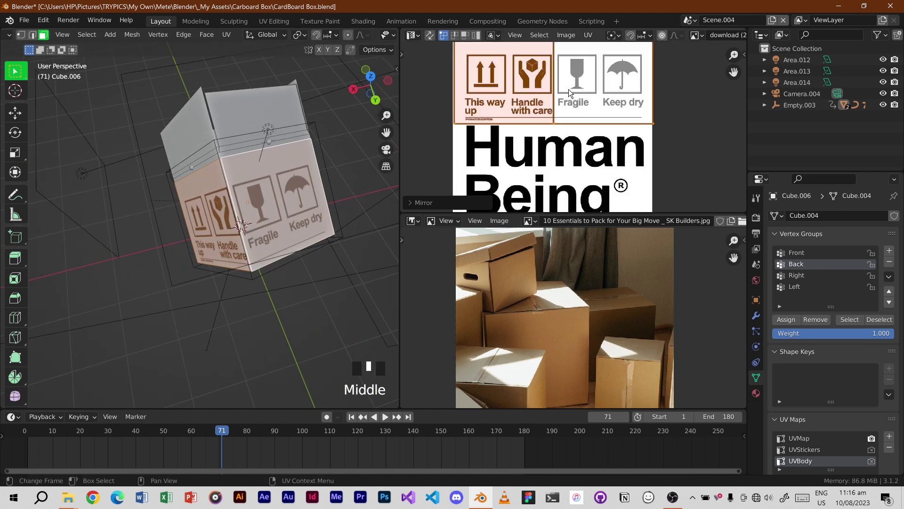
pyautogui.scroll(2, 570, 113)
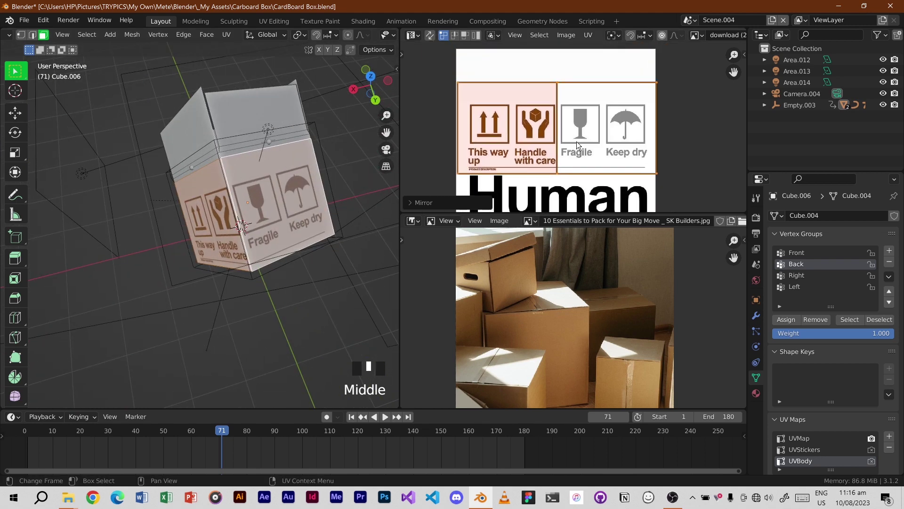
# Slightly shrink and sideways-nudge the icon island, then select another box face.
pyautogui.press('s')
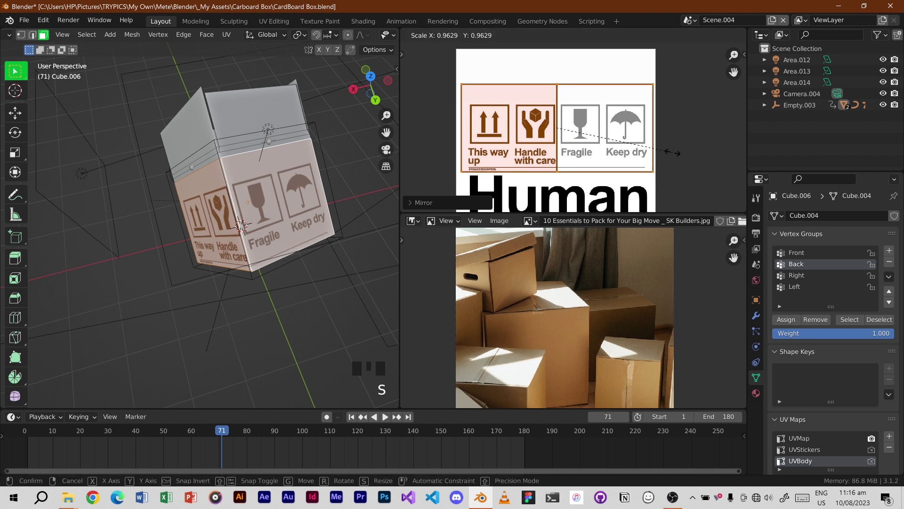
pyautogui.click(675, 153)
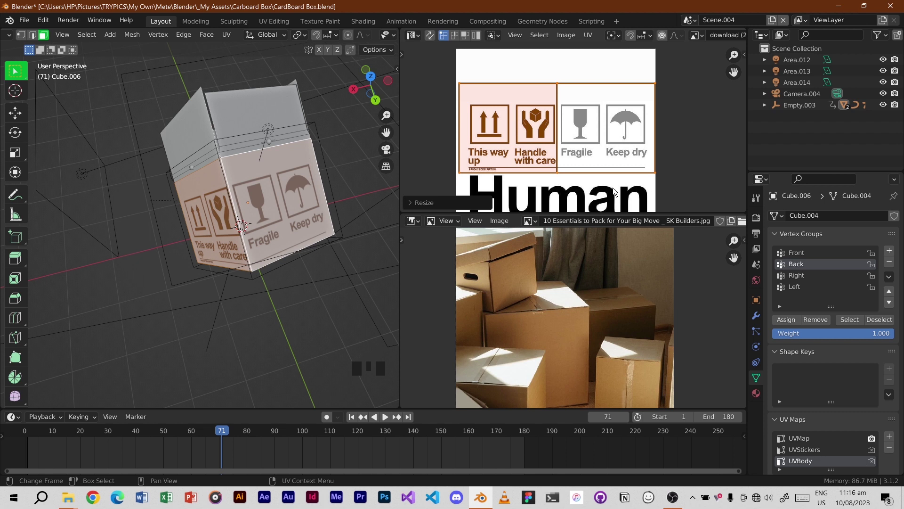
pyautogui.press('g')
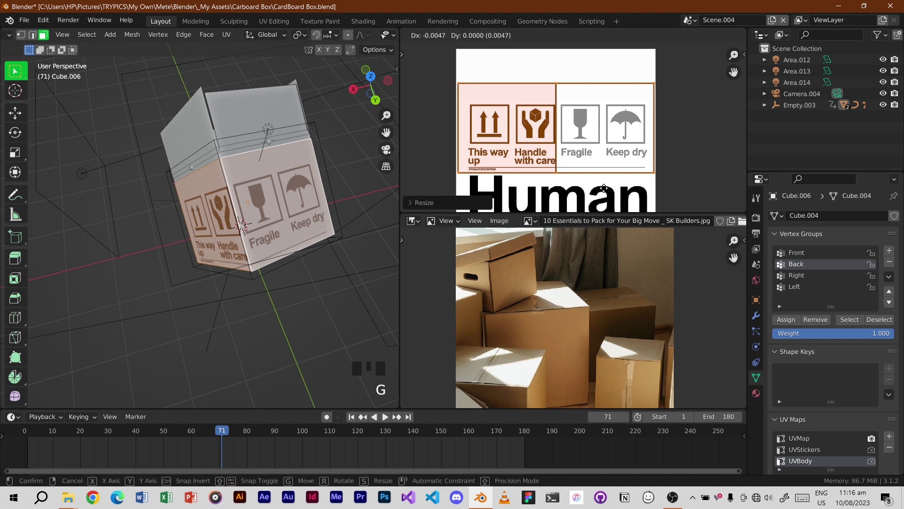
pyautogui.click(606, 191)
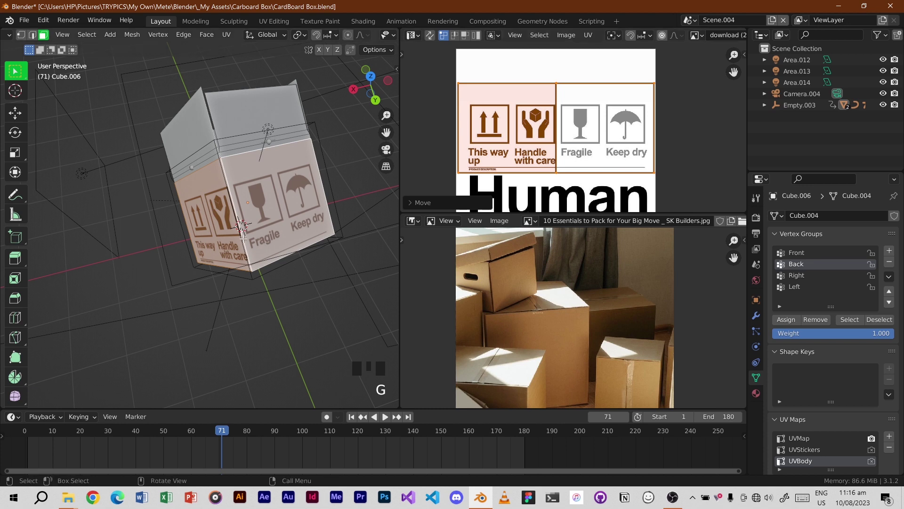
pyautogui.moveTo(302, 189); pyautogui.dragTo(242, 195, button='middle')
pyautogui.click(205, 159)
pyautogui.moveTo(206, 160); pyautogui.dragTo(211, 186, button='middle')
pyautogui.scroll(-4, 158, 202)
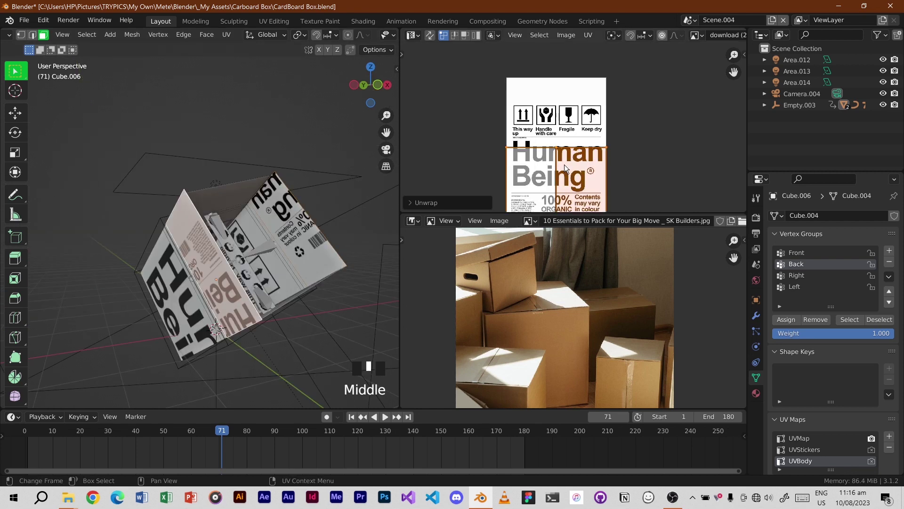
# Undo the unwanted unwrap and unwrap the narrow side face onto the label.
pyautogui.hotkey('ctrl', 'z')
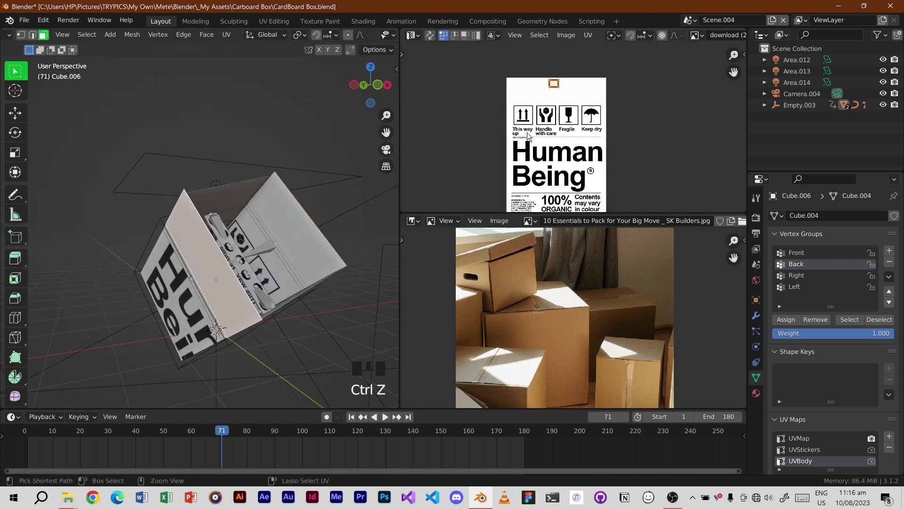
pyautogui.click(221, 252)
pyautogui.click(193, 268)
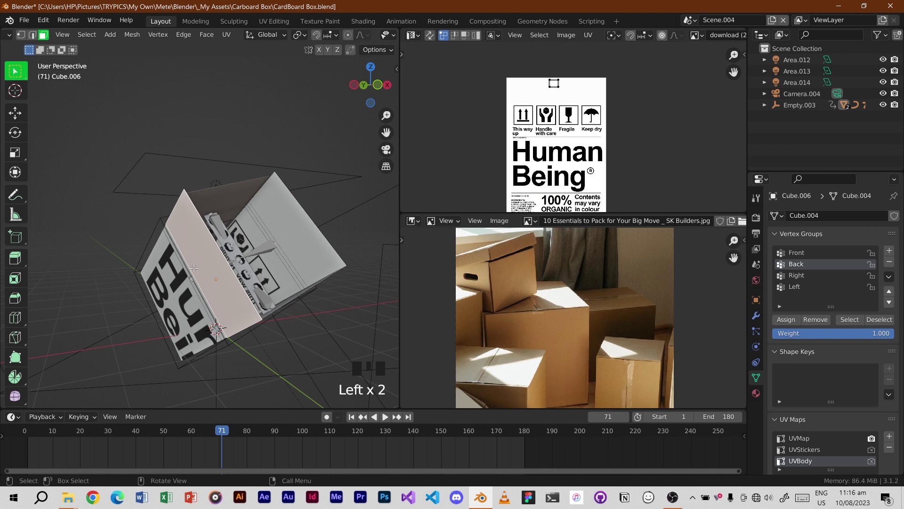
pyautogui.click(201, 260)
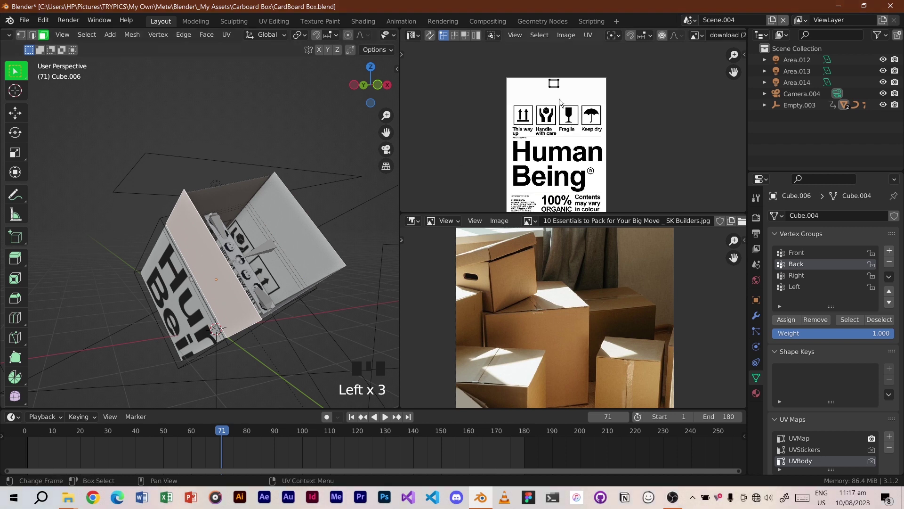
pyautogui.press('u')
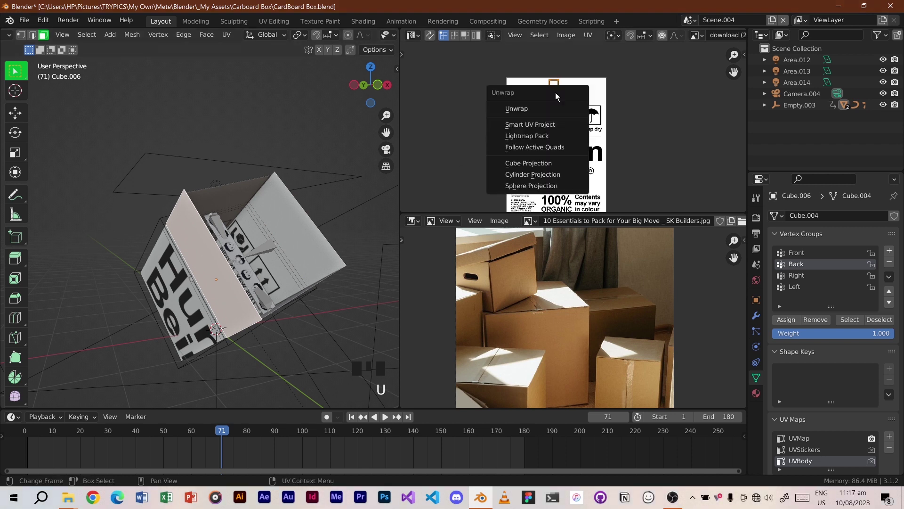
pyautogui.click(536, 107)
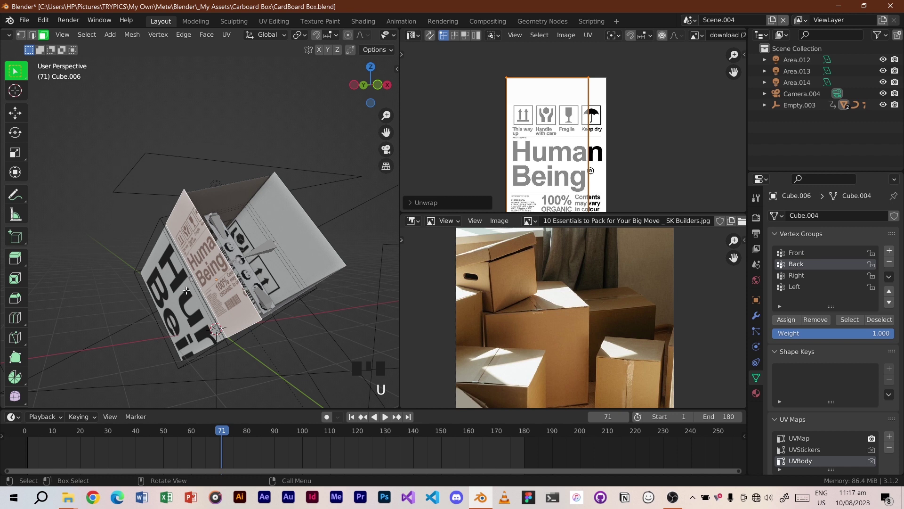
# Shrink the new side-face island and rotate it 90°.
pyautogui.press('a')
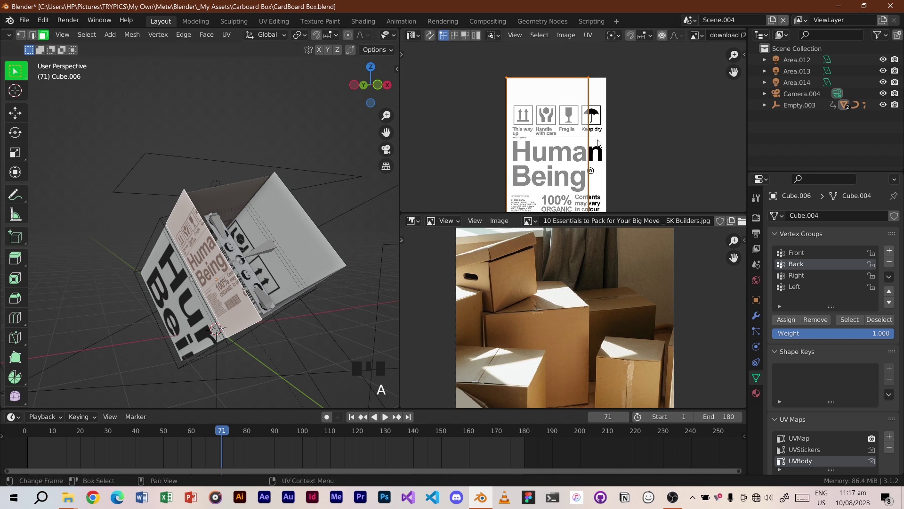
pyautogui.press('s')
pyautogui.click(573, 158)
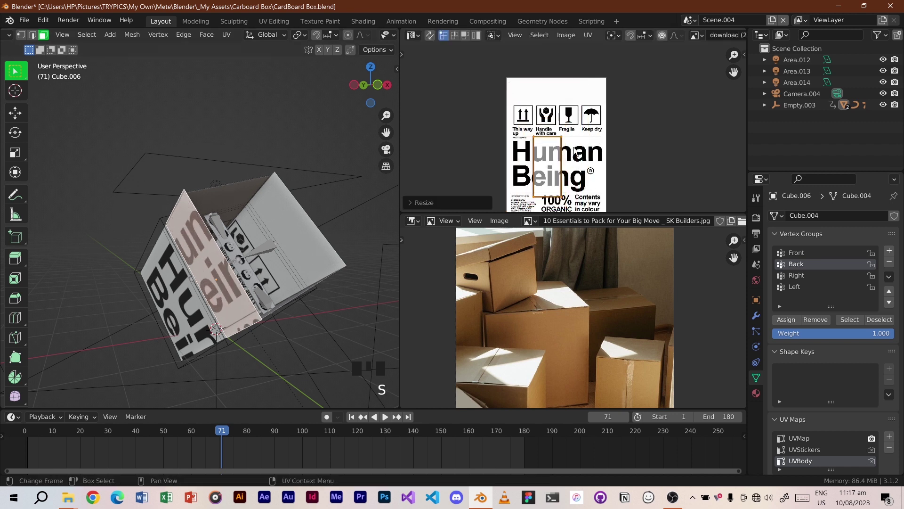
pyautogui.moveTo(574, 158); pyautogui.dragTo(559, 107, button='middle')
pyautogui.write('r')
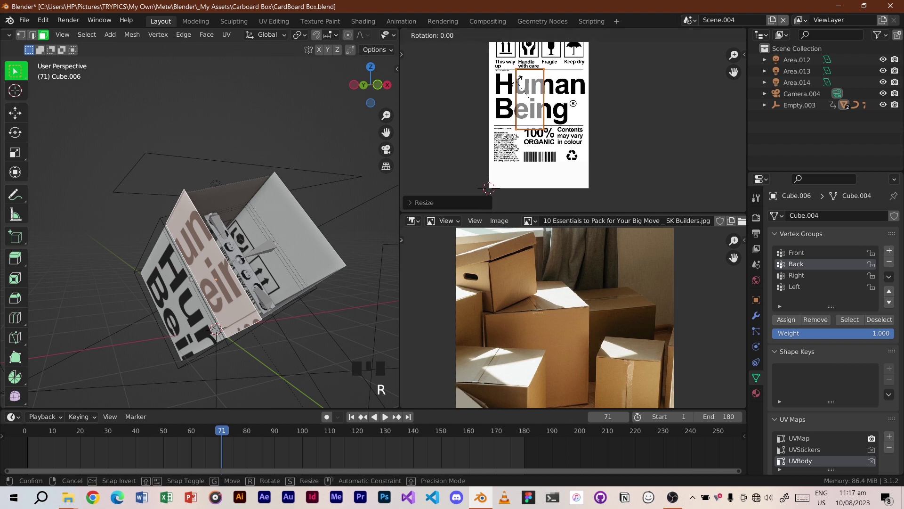
pyautogui.write('90')
pyautogui.press('Return')
# Fit the island over the barcode strip, then select the next box face.
pyautogui.press('g')
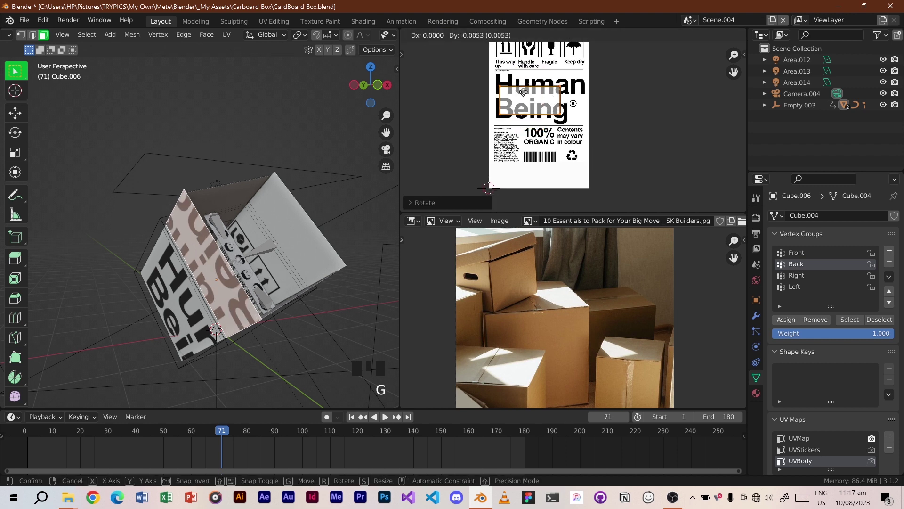
pyautogui.click(534, 139)
pyautogui.press('s')
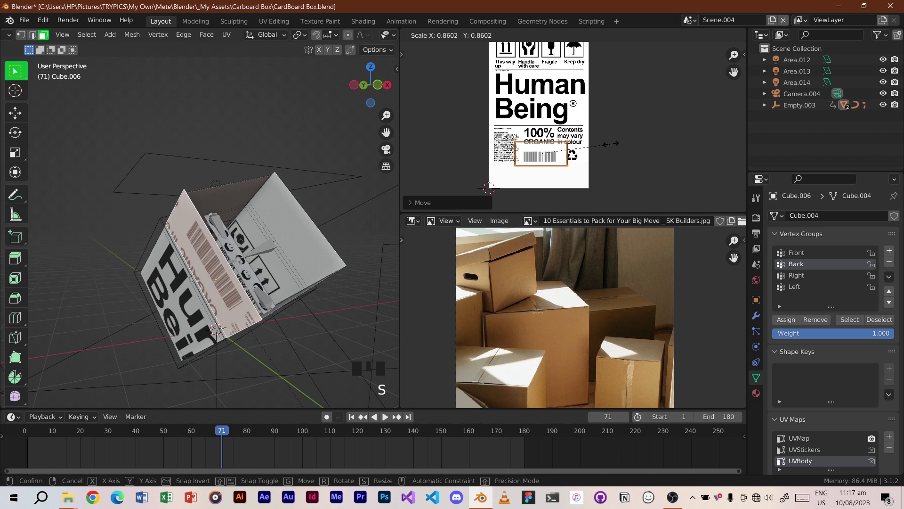
pyautogui.click(592, 151)
pyautogui.press('g')
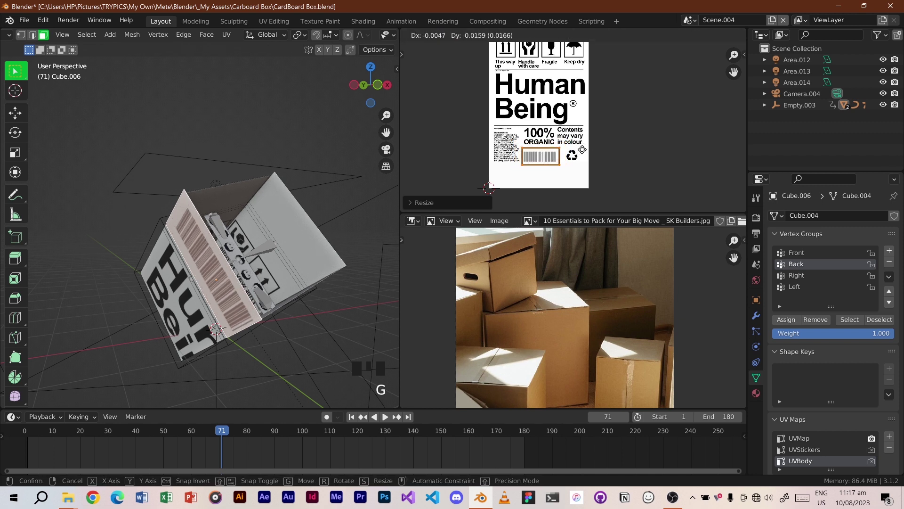
pyautogui.click(584, 154)
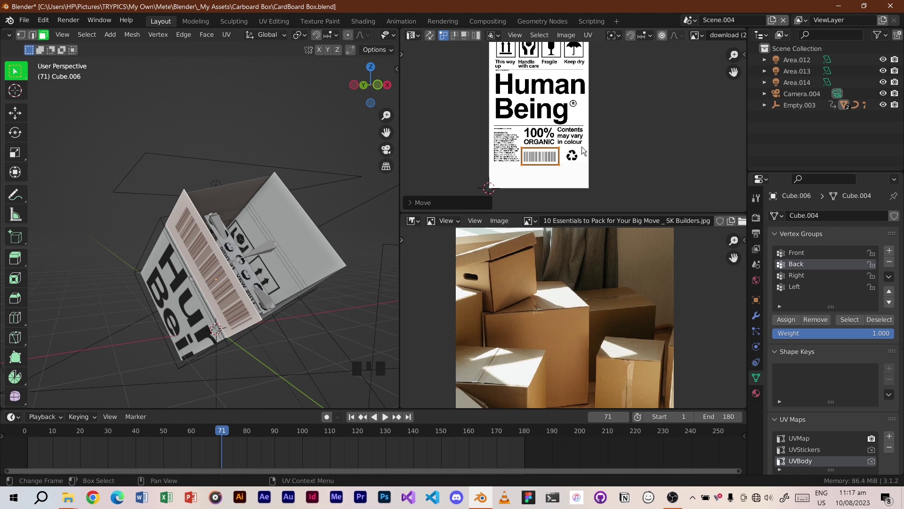
pyautogui.press('g')
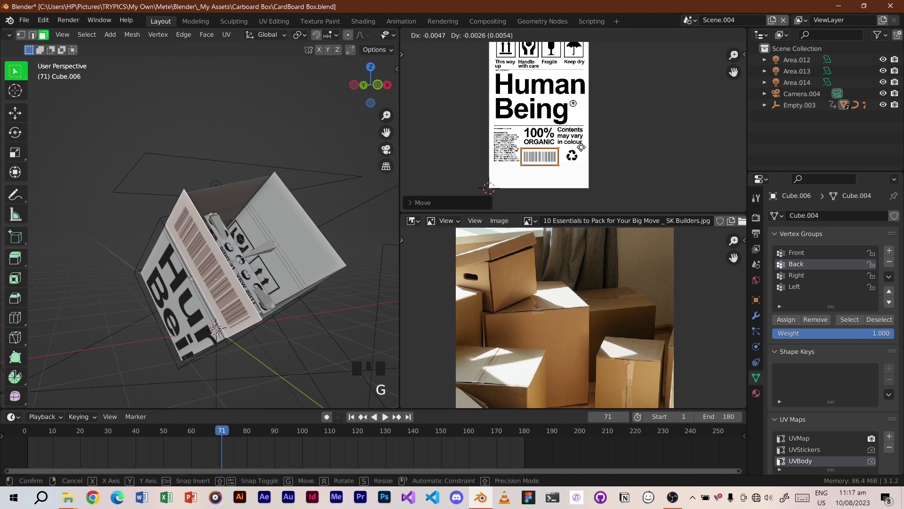
pyautogui.click(581, 148)
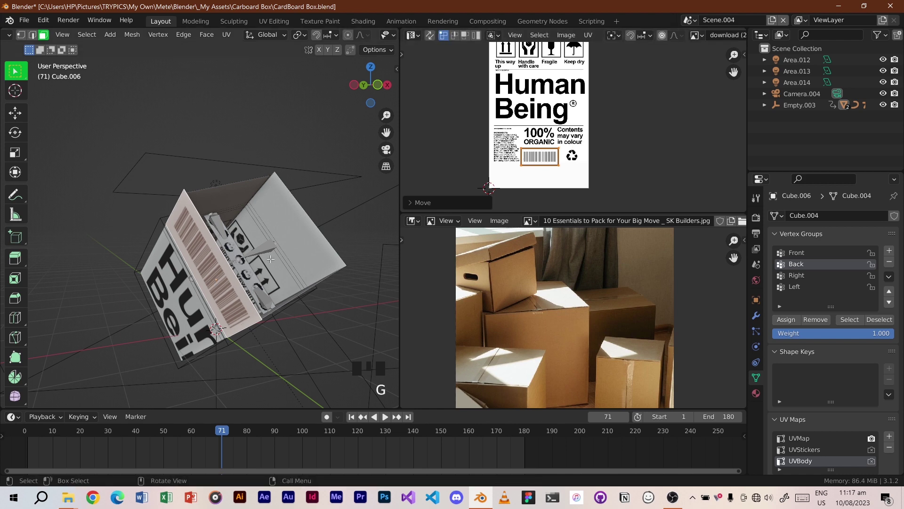
pyautogui.moveTo(270, 259); pyautogui.dragTo(260, 218, button='middle')
pyautogui.scroll(-2, 292, 238)
pyautogui.click(311, 219)
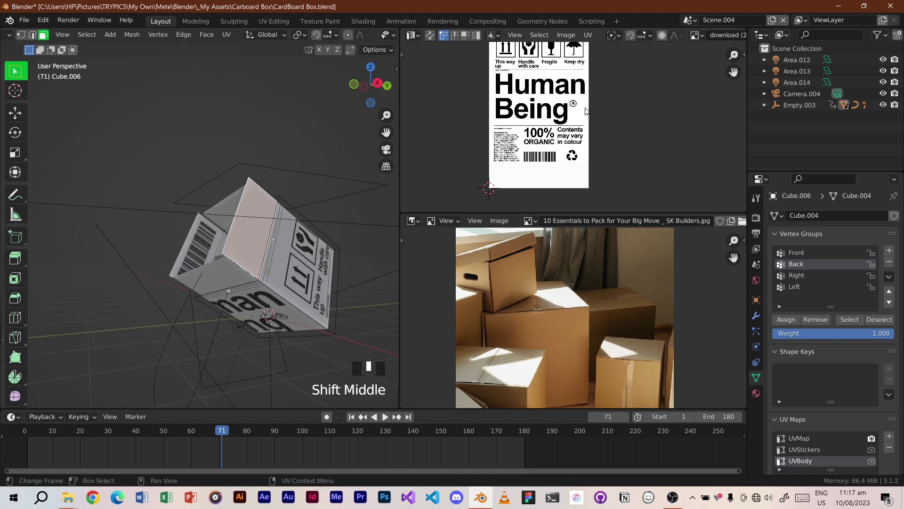
# Unwrap the selected face, then enlarge and move its island over the Human Being label.
pyautogui.keyDown('shift'); pyautogui.moveTo(544, 88); pyautogui.dragTo(553, 120, button='middle'); pyautogui.keyUp('shift')
pyautogui.press('a')
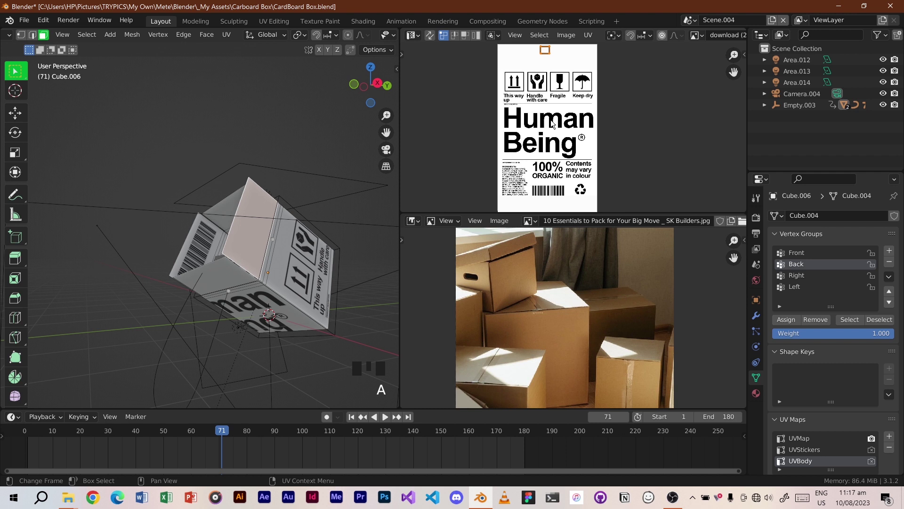
pyautogui.press('u')
pyautogui.click(550, 137)
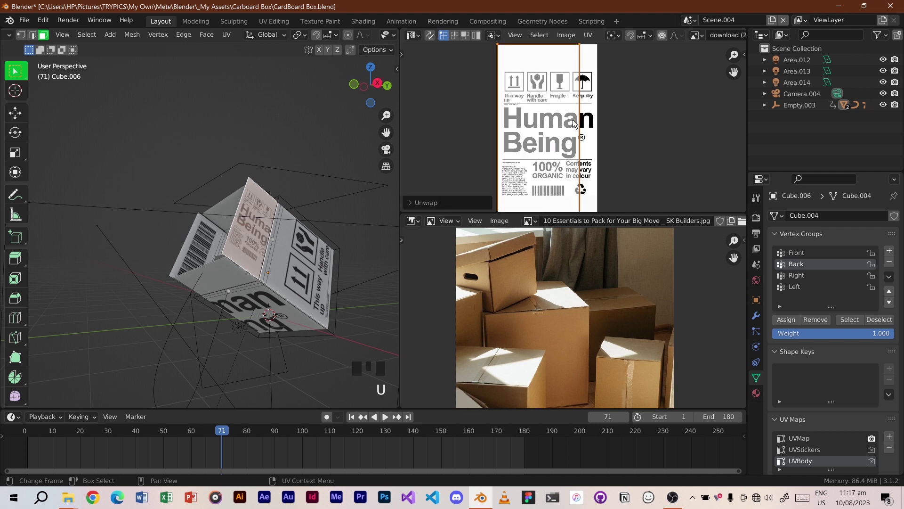
pyautogui.press('s')
pyautogui.click(624, 139)
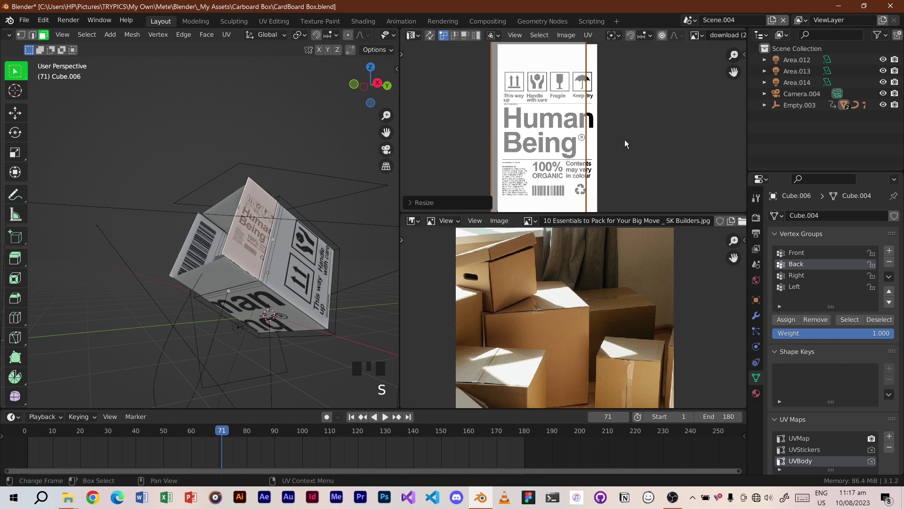
pyautogui.press('g')
pyautogui.click(545, 174)
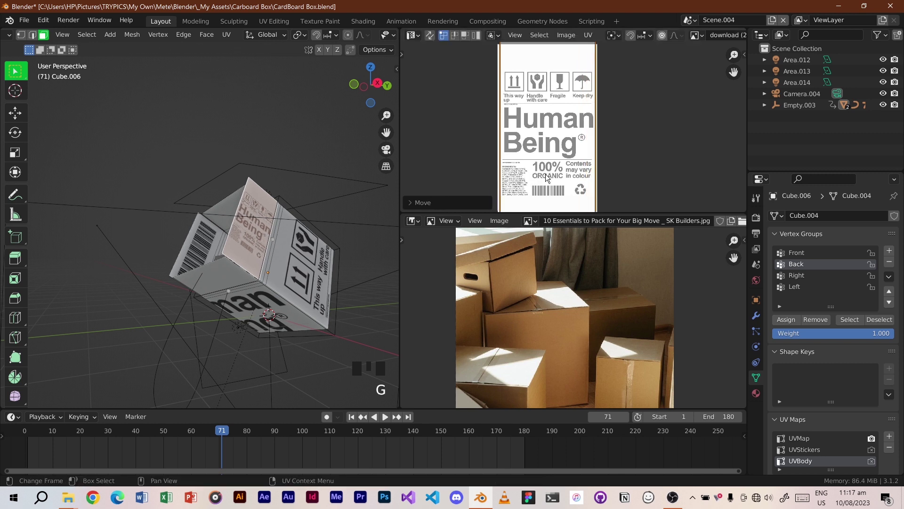
pyautogui.press('s')
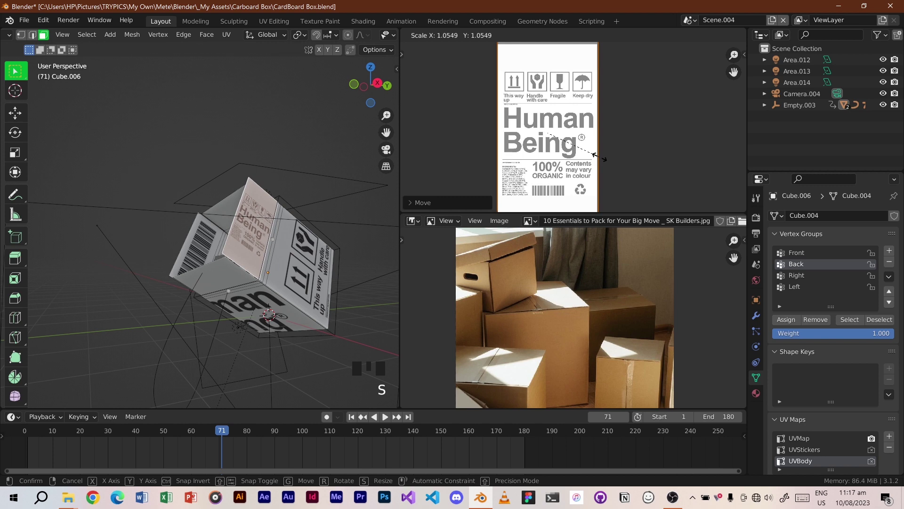
pyautogui.click(598, 158)
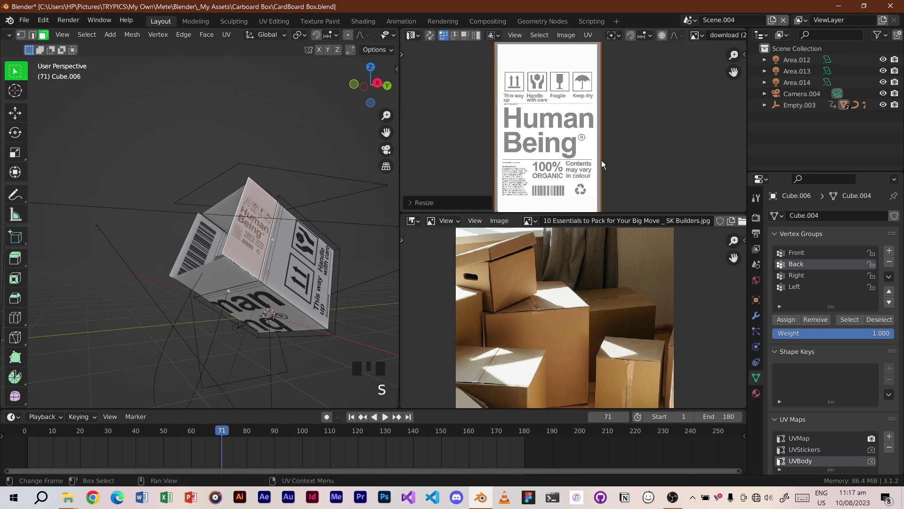
# Inspect the mapped box and switch to the scene camera view (Numpad 0).
pyautogui.scroll(3, 264, 225)
pyautogui.moveTo(264, 225); pyautogui.dragTo(310, 172, button='middle')
pyautogui.scroll(-3, 578, 136)
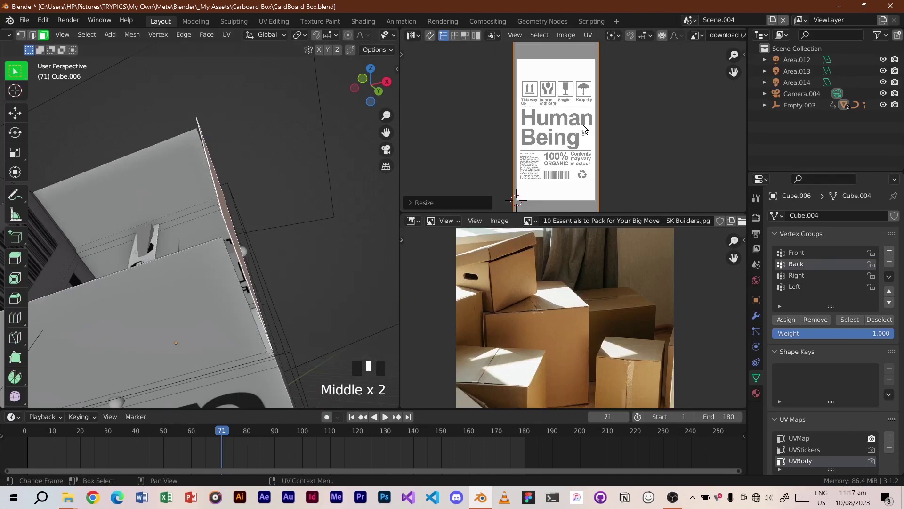
pyautogui.scroll(-4, 236, 198)
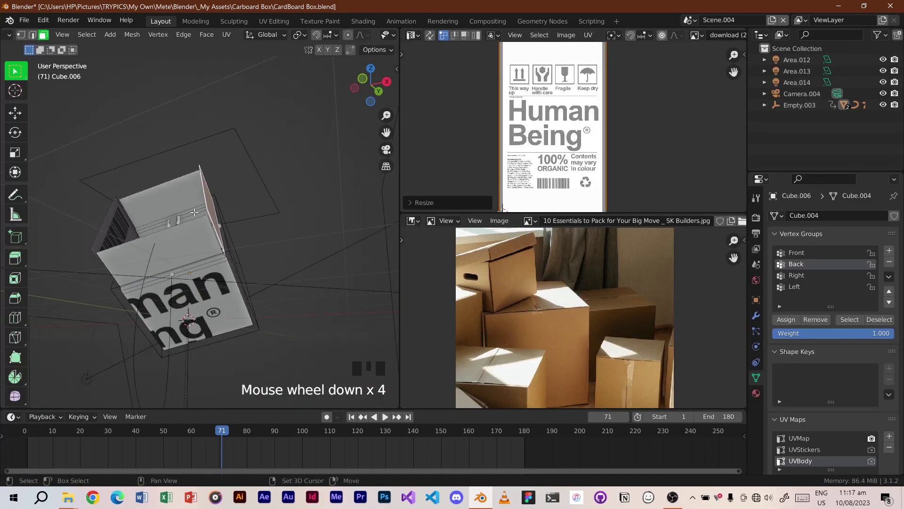
pyautogui.keyDown('shift'); pyautogui.moveTo(226, 203); pyautogui.dragTo(240, 187, button='middle'); pyautogui.keyUp('shift')
pyautogui.press('KP_0')
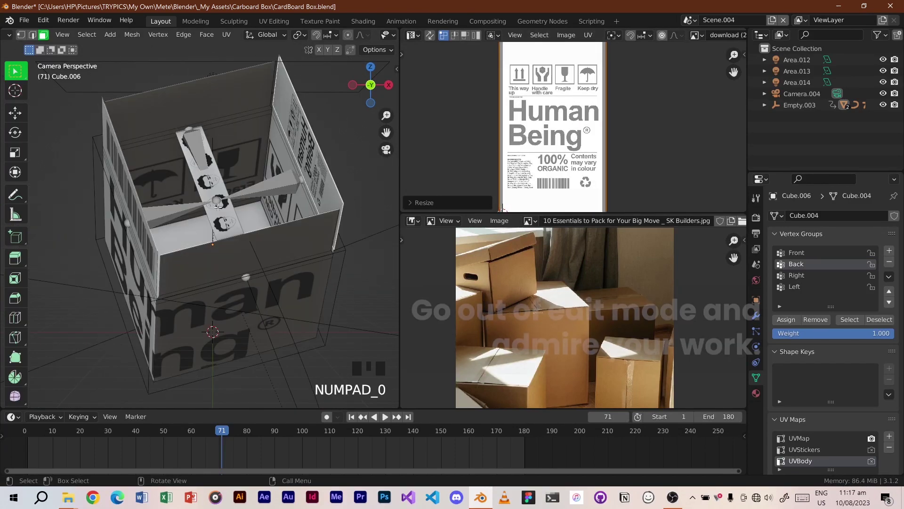
# Return to Object Mode and save the blend file.
pyautogui.press('Tab')
pyautogui.hotkey('ctrl', 's')
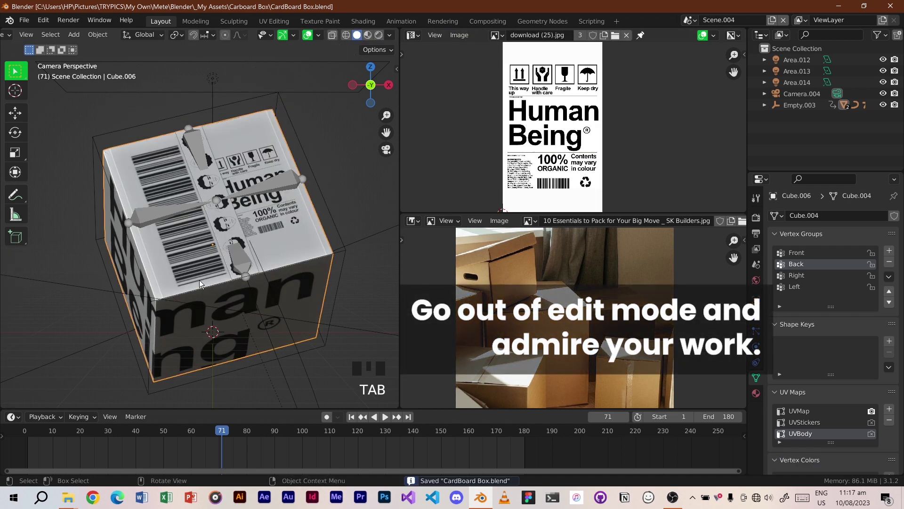
pyautogui.scroll(1, 242, 266)
pyautogui.scroll(-2, 242, 266)
pyautogui.scroll(3, 242, 264)
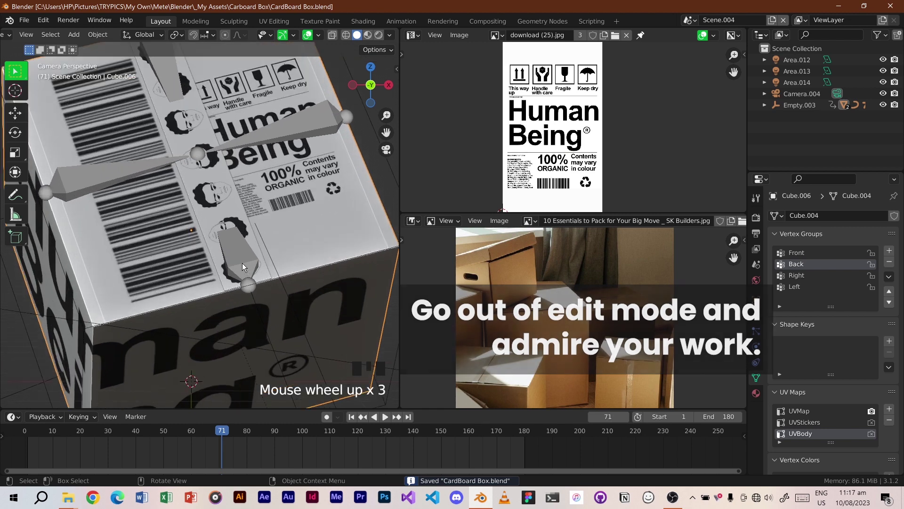
pyautogui.scroll(-3, 242, 262)
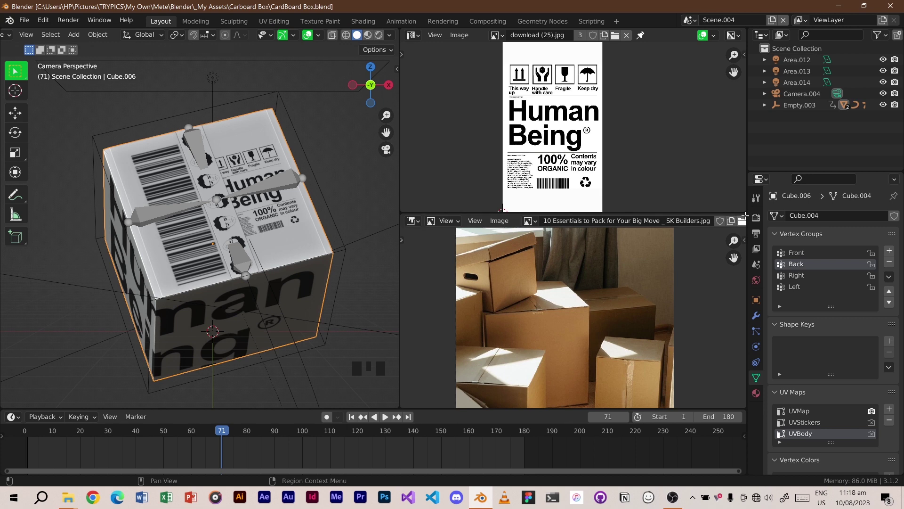
# Merge the label image panel into the cardboard photo panel and widen the 3D view.
pyautogui.moveTo(745, 215); pyautogui.dragTo(724, 178)
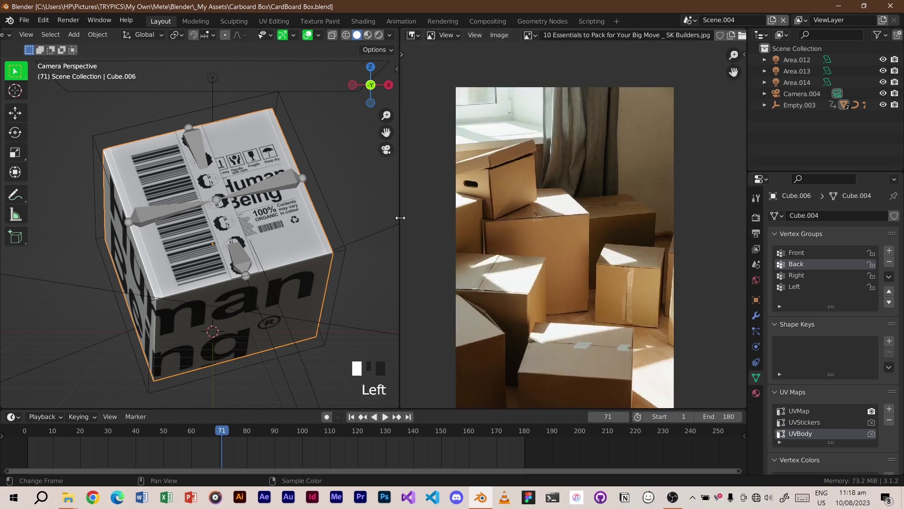
pyautogui.moveTo(399, 217); pyautogui.dragTo(512, 205)
pyautogui.scroll(-5, 358, 213)
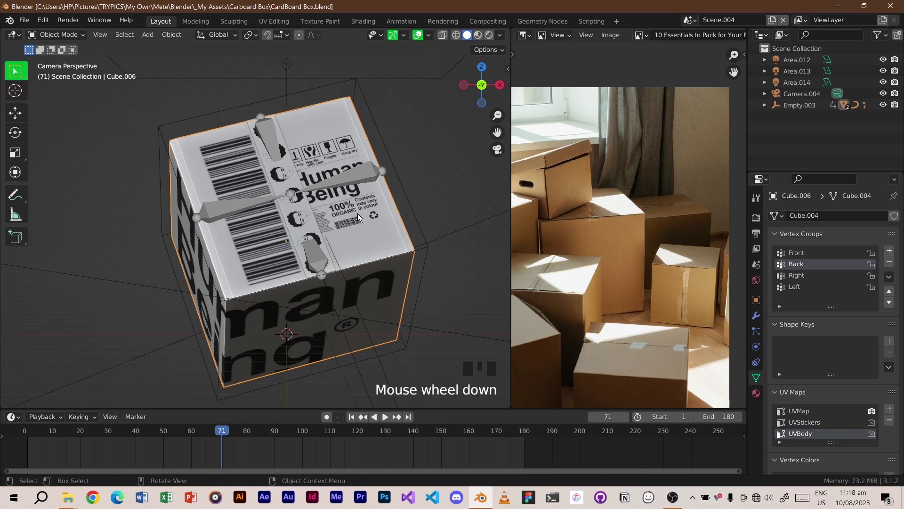
pyautogui.keyDown('shift'); pyautogui.moveTo(355, 208); pyautogui.dragTo(320, 227, button='middle'); pyautogui.keyUp('shift')
pyautogui.scroll(1, 320, 227)
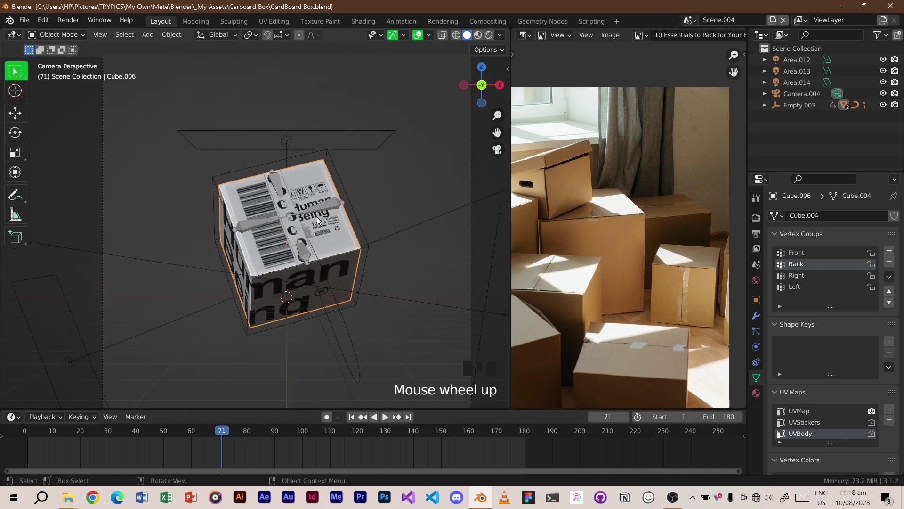
# In Output Properties, try Resolution X at 1920, then set it back to 1080.
pyautogui.click(757, 231)
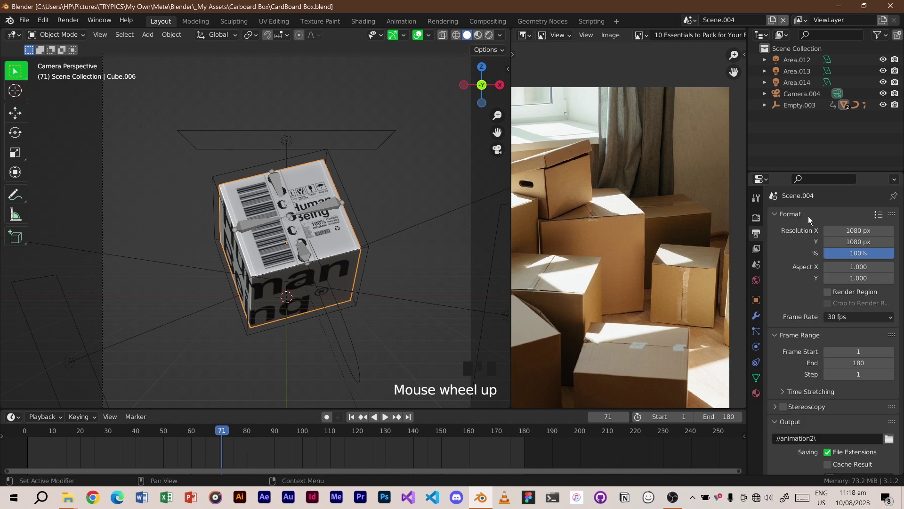
pyautogui.scroll(-2, 381, 180)
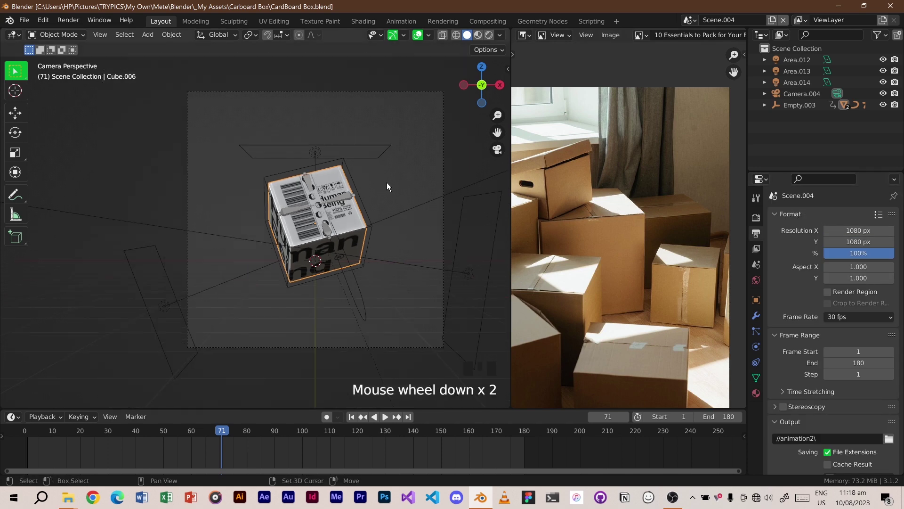
pyautogui.keyDown('shift'); pyautogui.moveTo(386, 182); pyautogui.dragTo(360, 193, button='middle'); pyautogui.keyUp('shift')
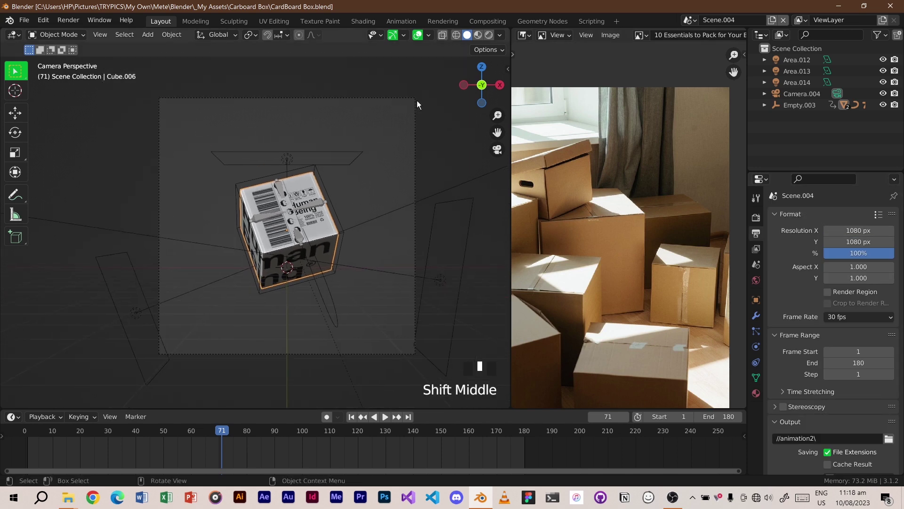
pyautogui.click(851, 230)
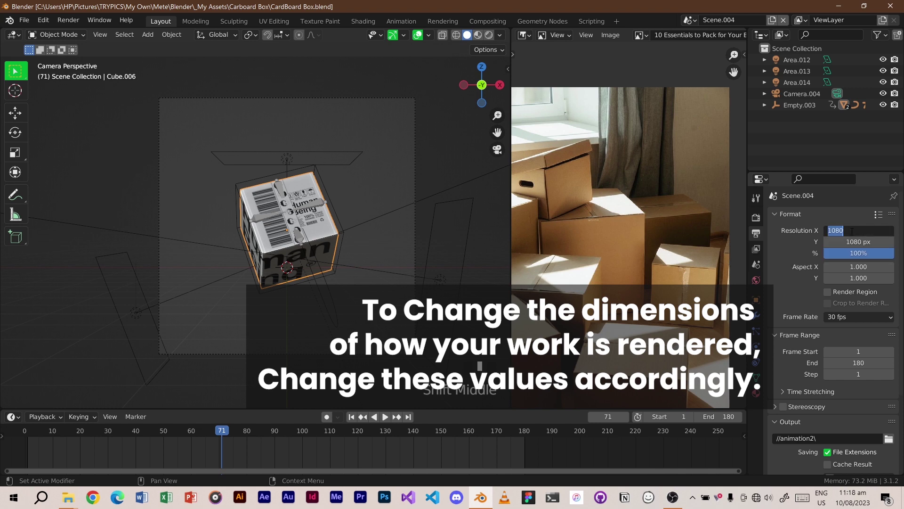
pyautogui.write('1920')
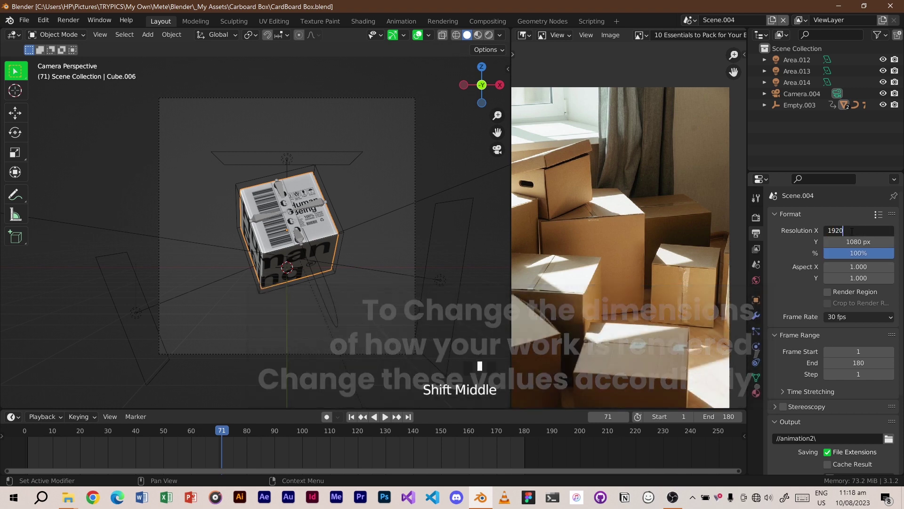
pyautogui.click(850, 230)
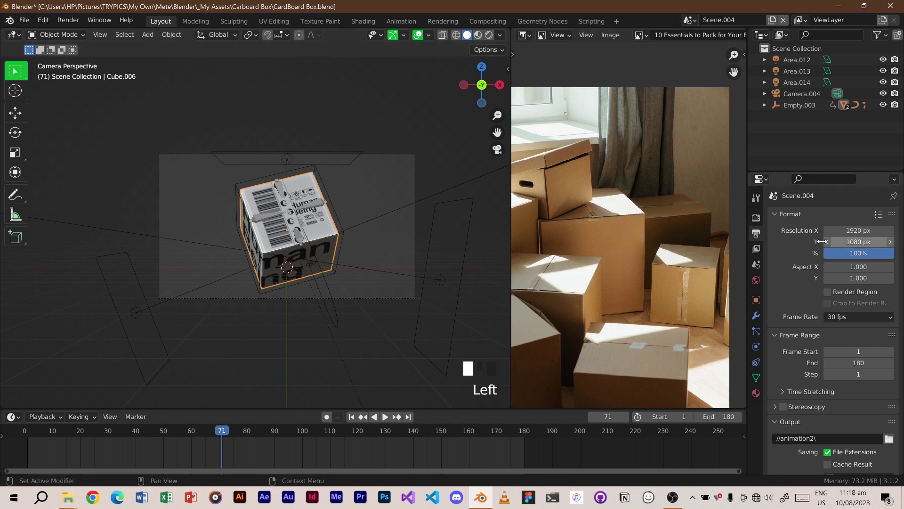
pyautogui.click(860, 230)
pyautogui.write('10')
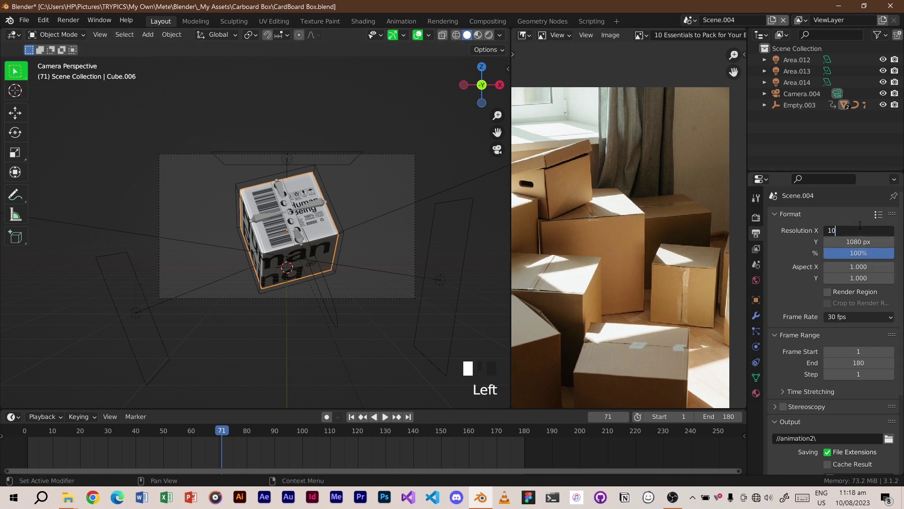
pyautogui.write('80')
pyautogui.click(851, 242)
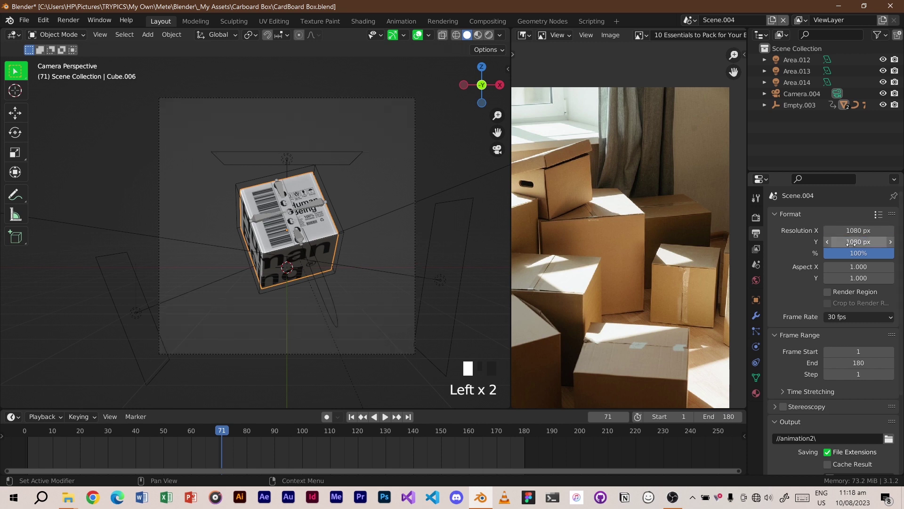
# Try Resolution Y at 1920, then set it to 1080 for a square 1080 × 1080 output.
pyautogui.click(851, 243)
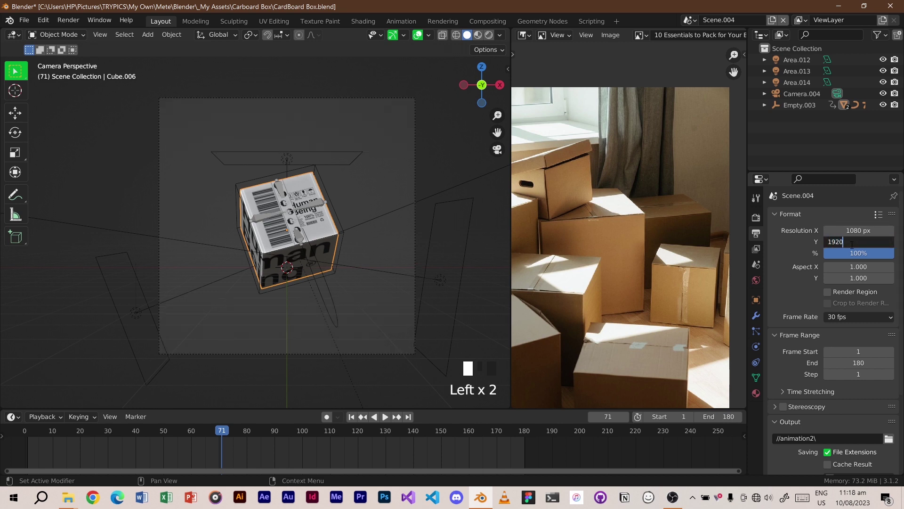
pyautogui.write('1920')
pyautogui.click(851, 244)
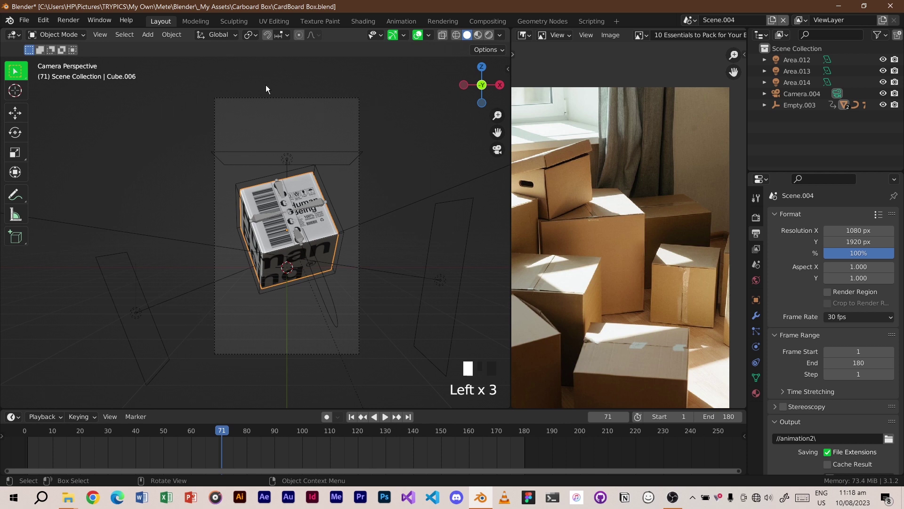
pyautogui.click(861, 242)
pyautogui.write('1080')
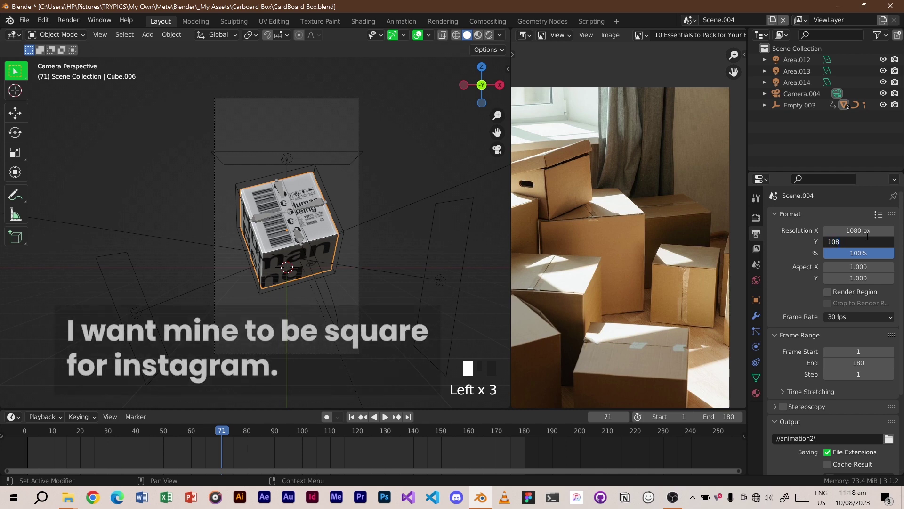
pyautogui.click(867, 236)
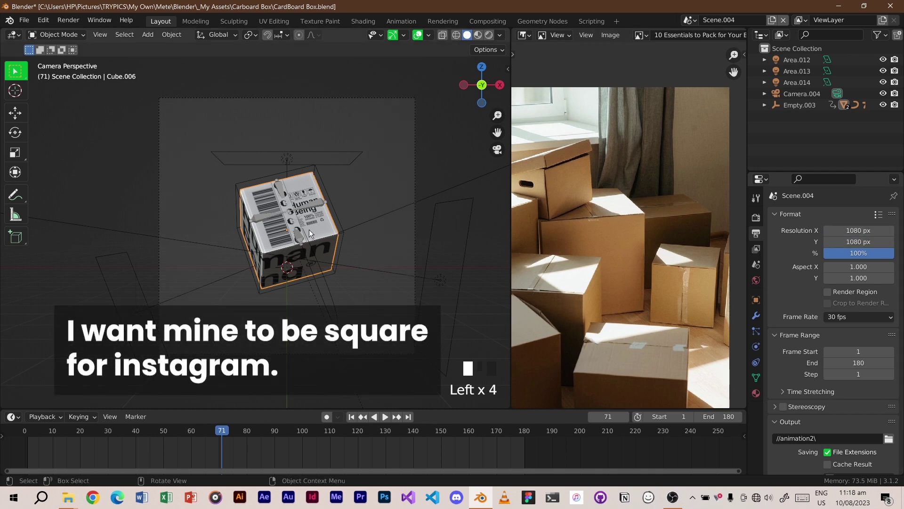
pyautogui.scroll(-1, 309, 228)
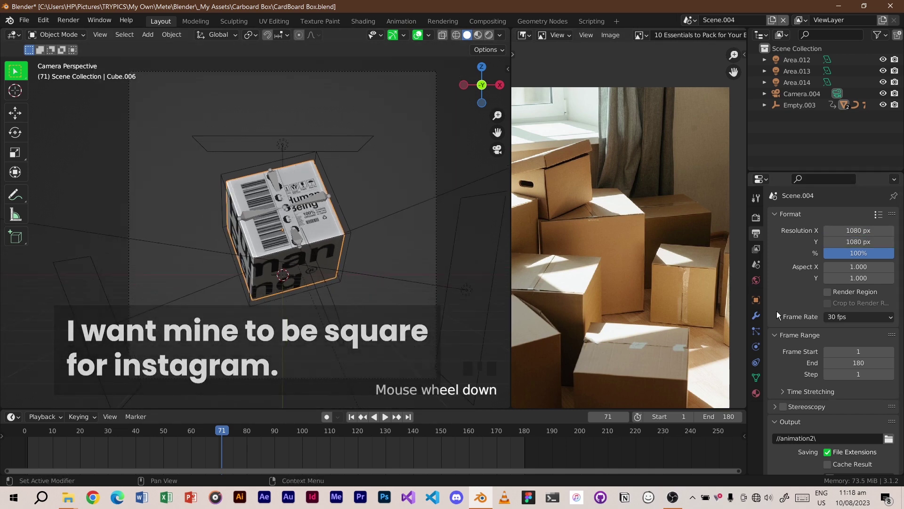
# Keep the scene frame rate at 30 fps.
pyautogui.click(842, 316)
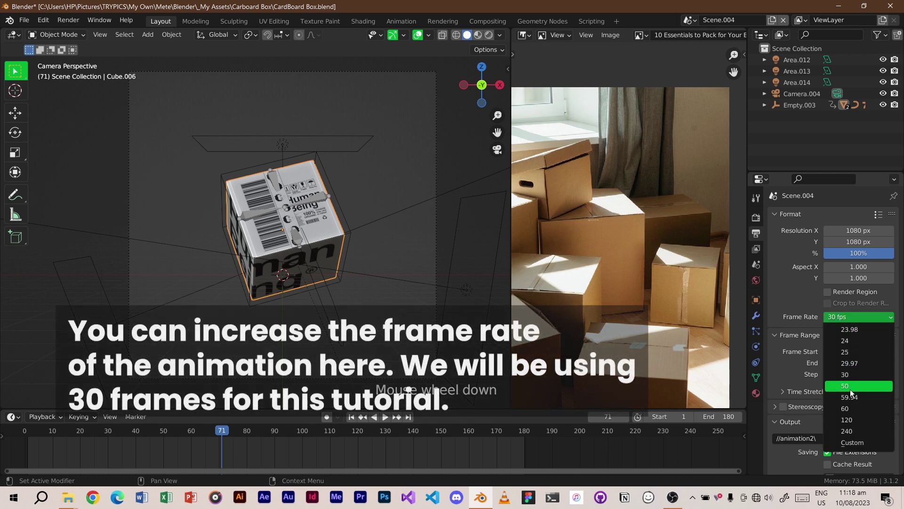
pyautogui.click(851, 373)
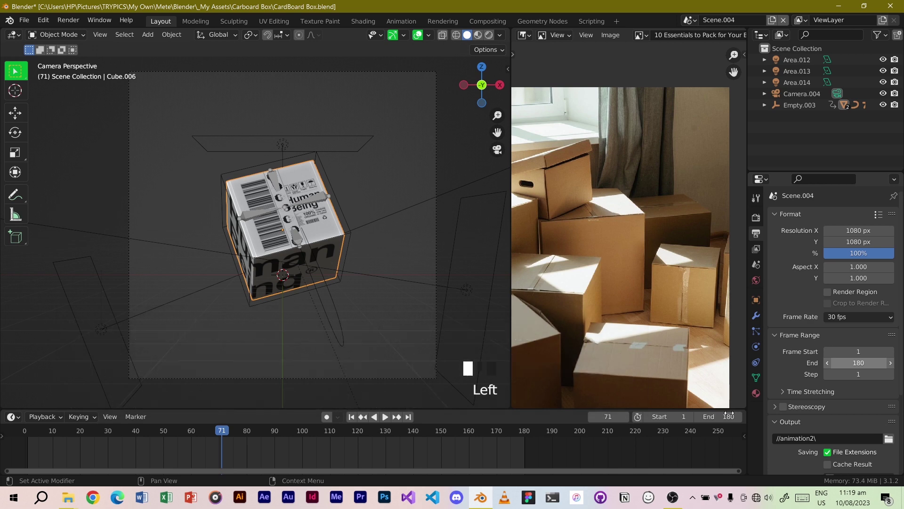
pyautogui.scroll(-5, 847, 372)
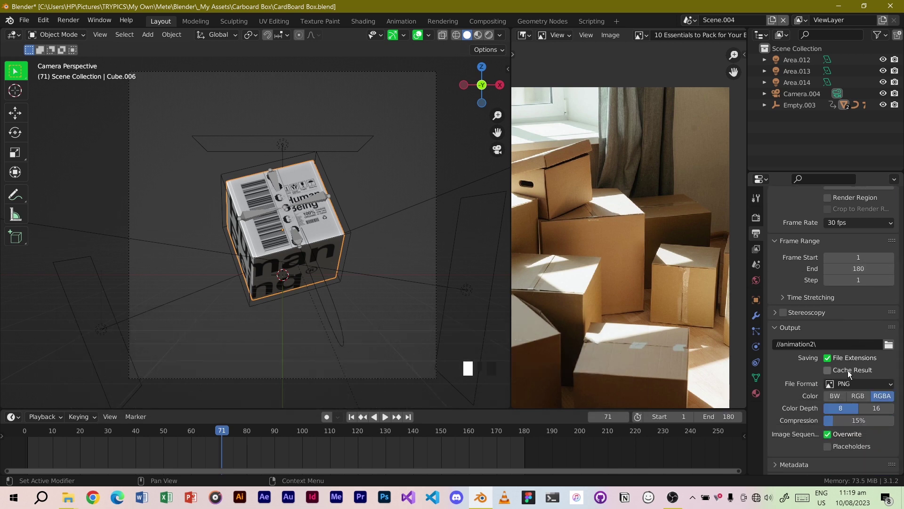
# Leave the output path at //animation2\ with PNG RGBA, closing the file browser unchanged.
pyautogui.click(888, 344)
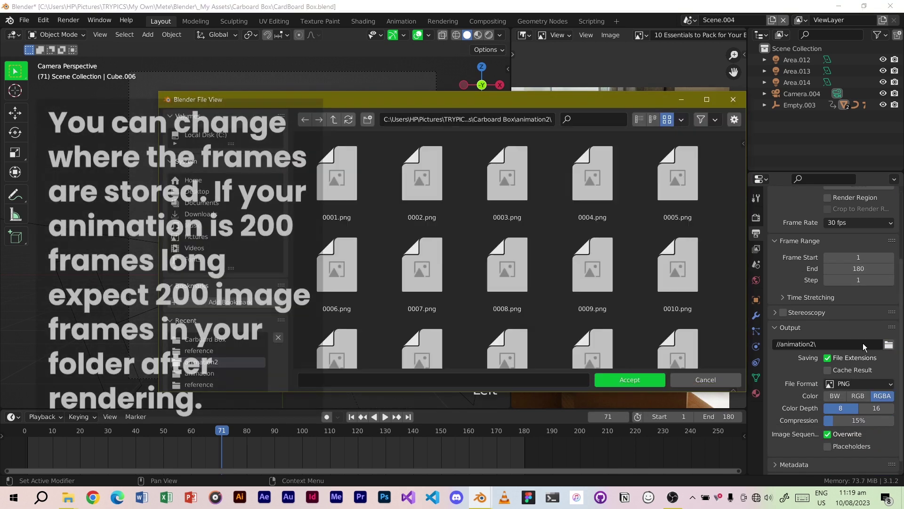
pyautogui.scroll(-8, 420, 196)
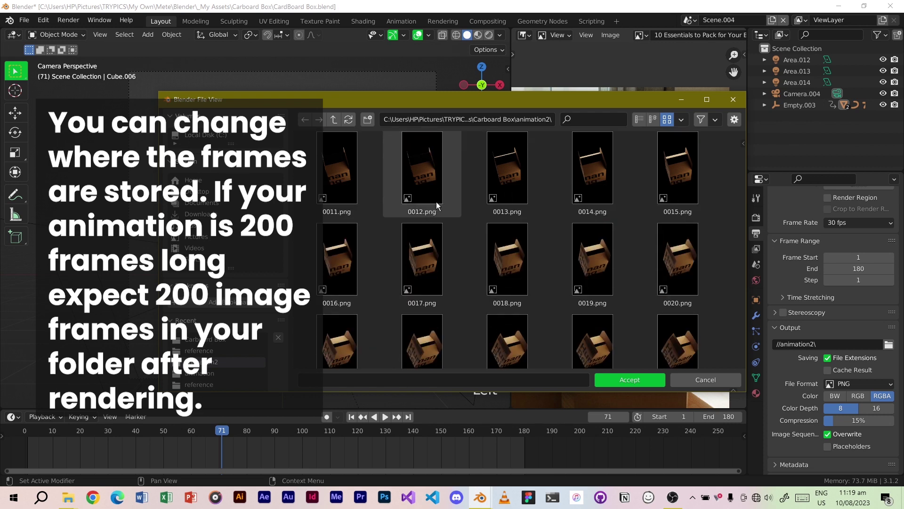
pyautogui.scroll(-20, 451, 218)
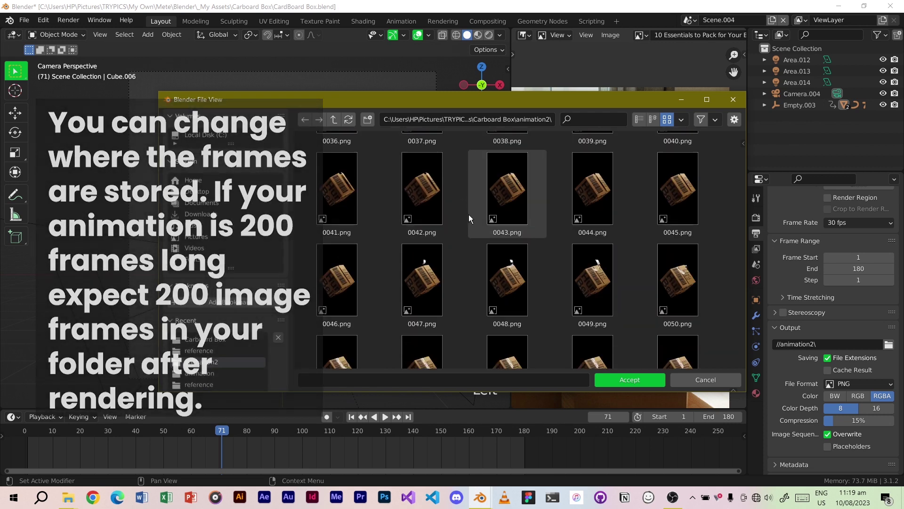
pyautogui.click(707, 381)
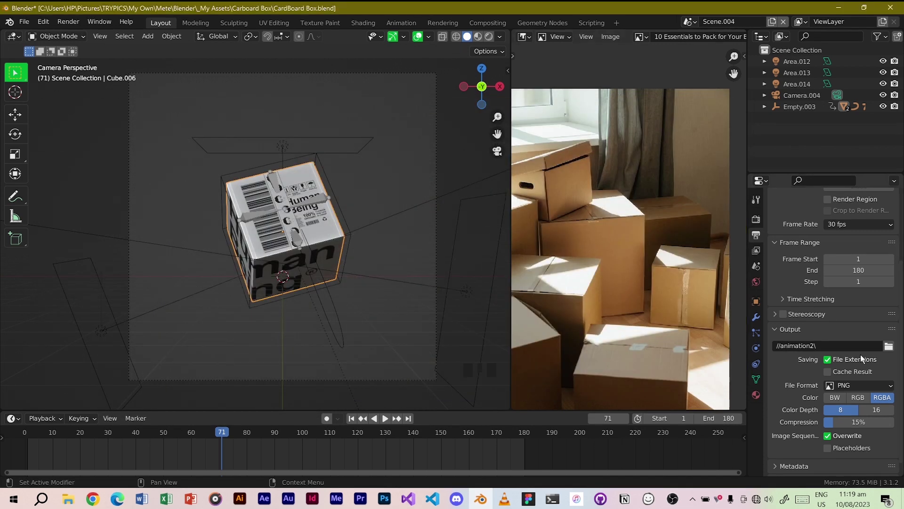
pyautogui.scroll(-1, 860, 354)
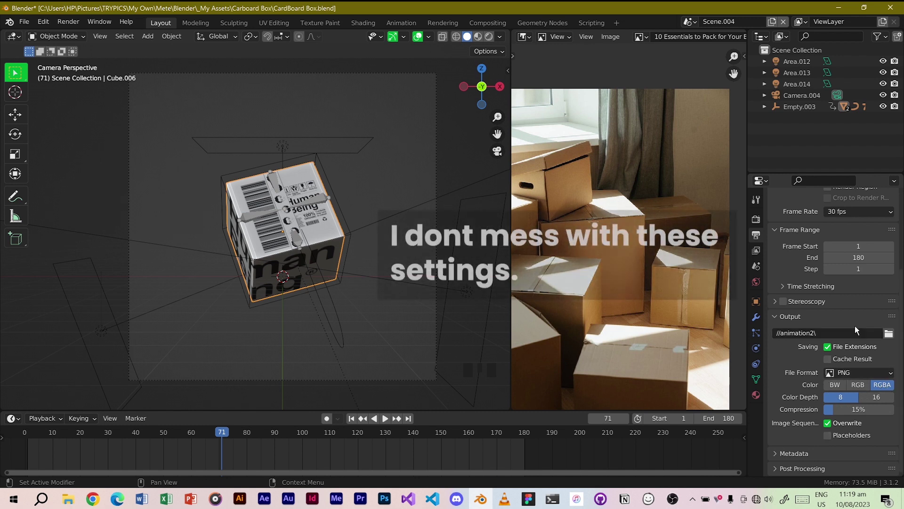
pyautogui.scroll(5, 811, 301)
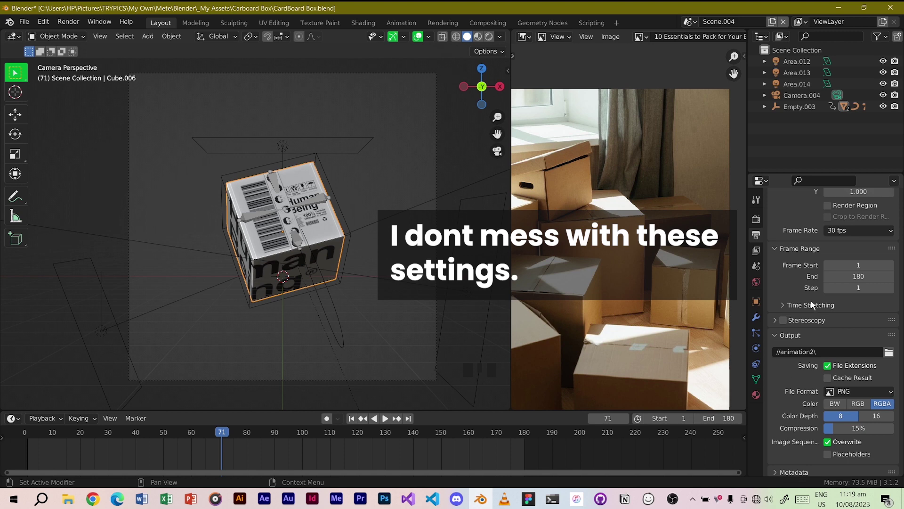
# Confirm Cycles as render engine and leave the Device on CPU, then review the settings below.
pyautogui.click(758, 223)
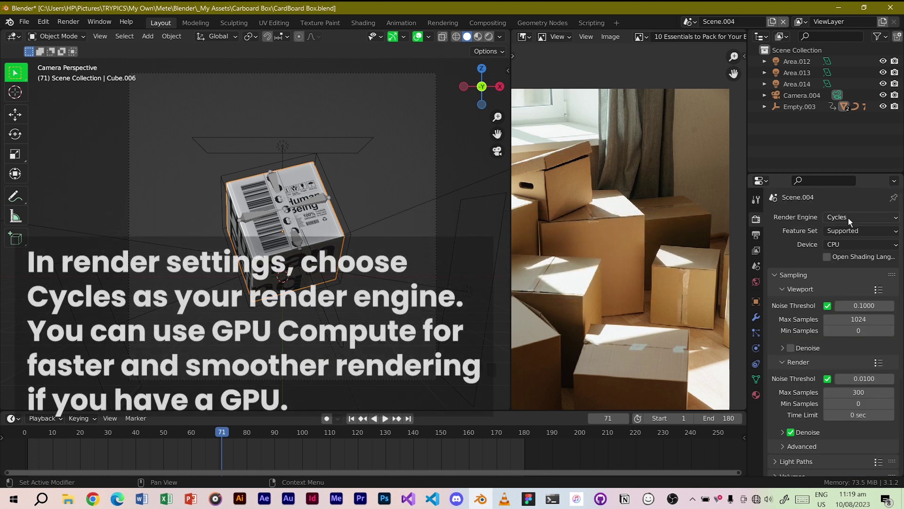
pyautogui.click(846, 244)
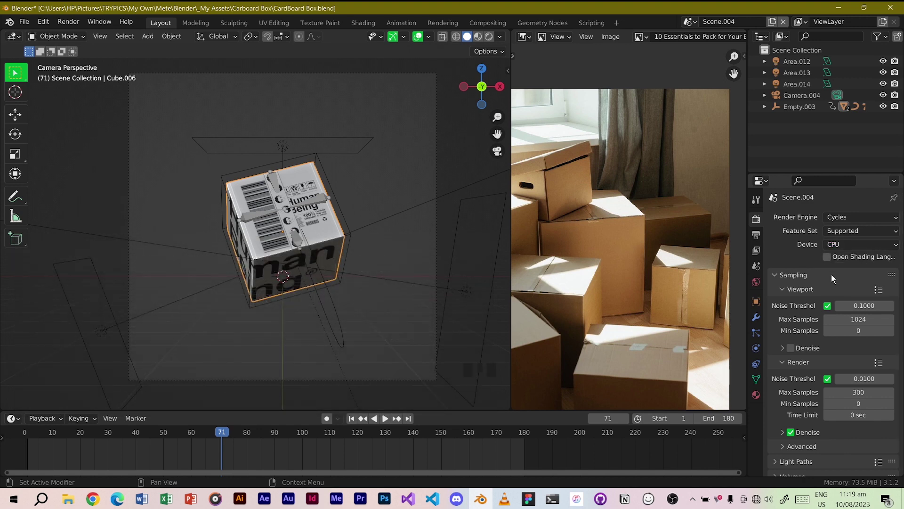
pyautogui.scroll(-1, 822, 313)
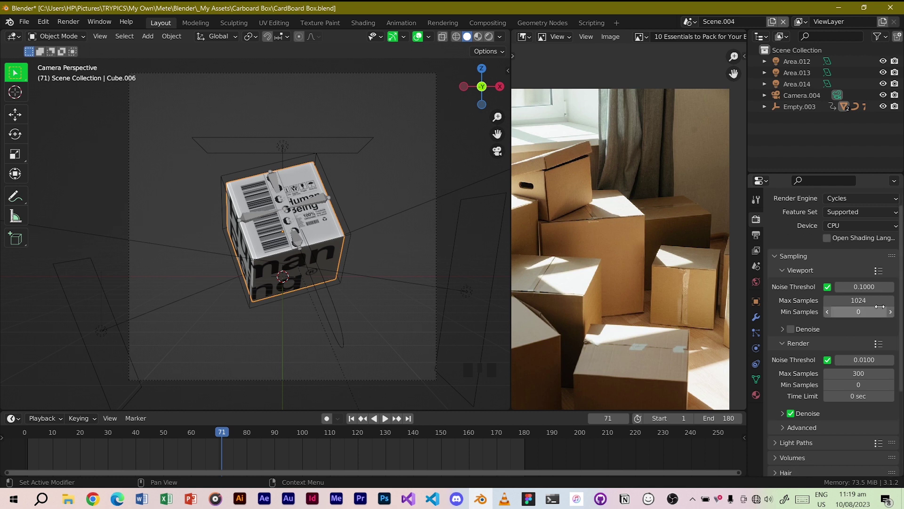
pyautogui.scroll(-6, 822, 358)
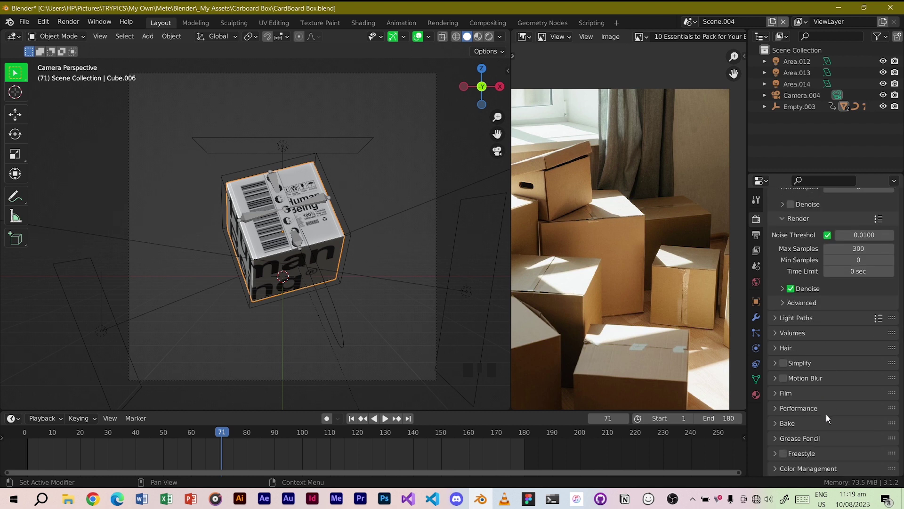
# Check Color Management, keeping Filmic with the Very High Contrast look, then return to Sampling.
pyautogui.click(781, 468)
pyautogui.scroll(-5, 791, 457)
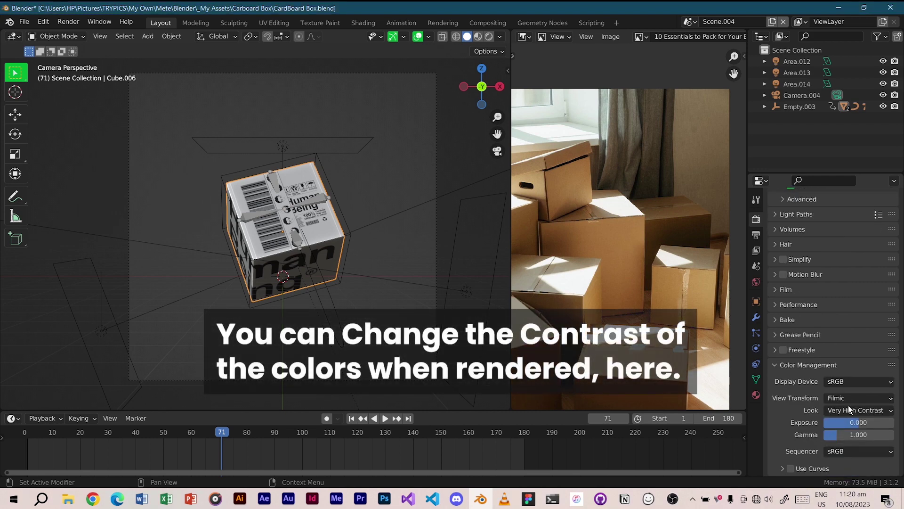
pyautogui.click(845, 409)
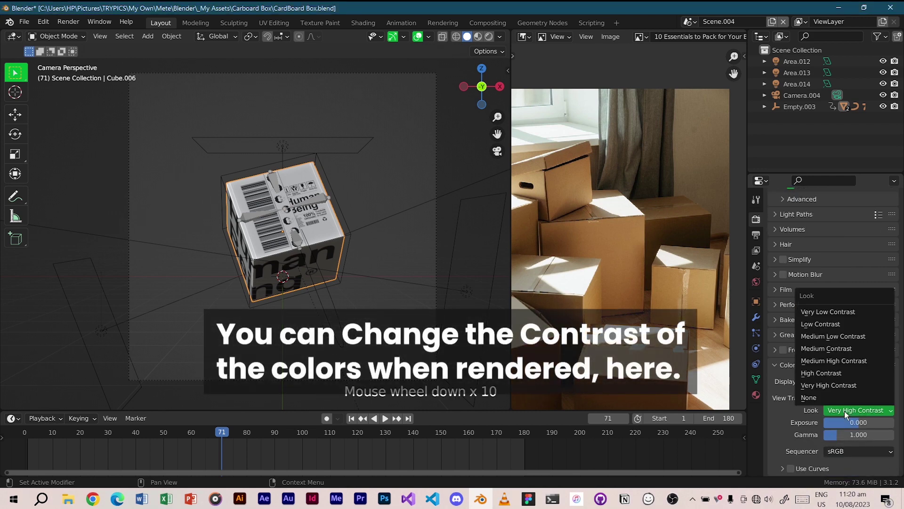
pyautogui.click(859, 384)
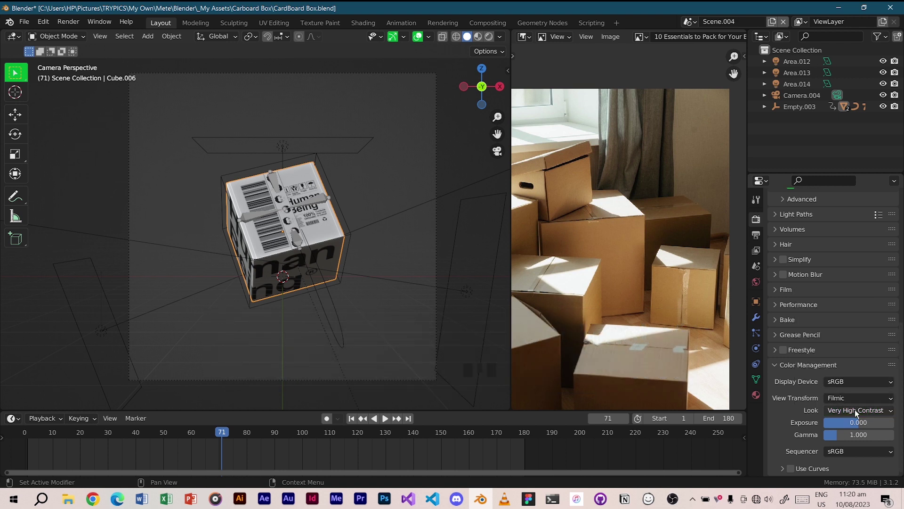
pyautogui.scroll(5, 806, 361)
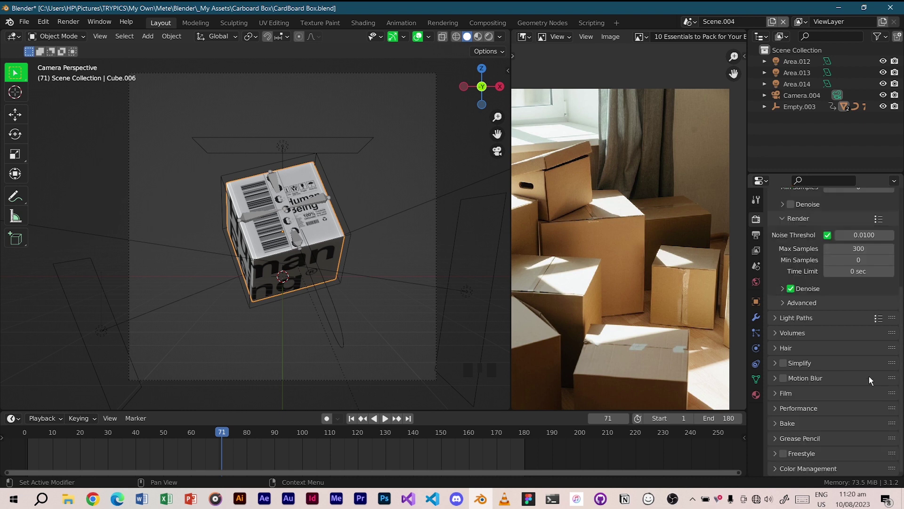
pyautogui.scroll(4, 801, 315)
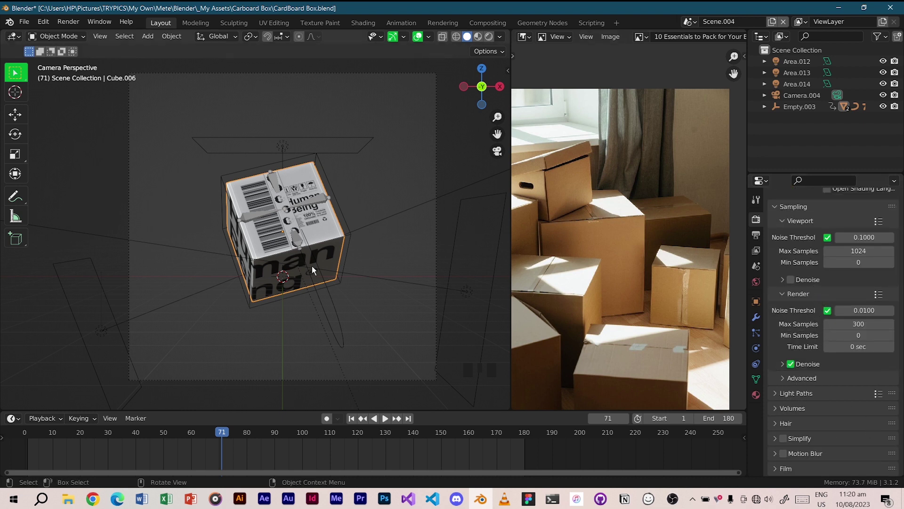
# Preview the deselected box in Rendered shading, toggling Viewport Denoise on and back off.
pyautogui.click(489, 37)
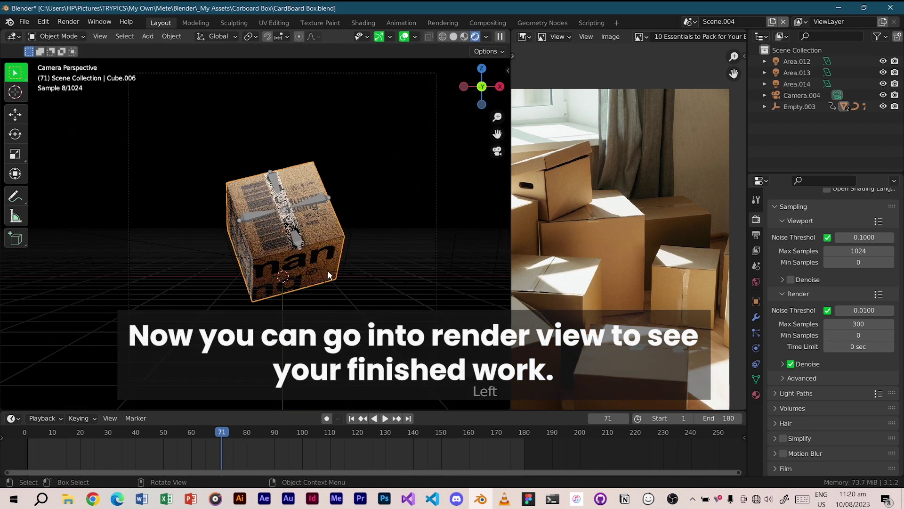
pyautogui.click(341, 222)
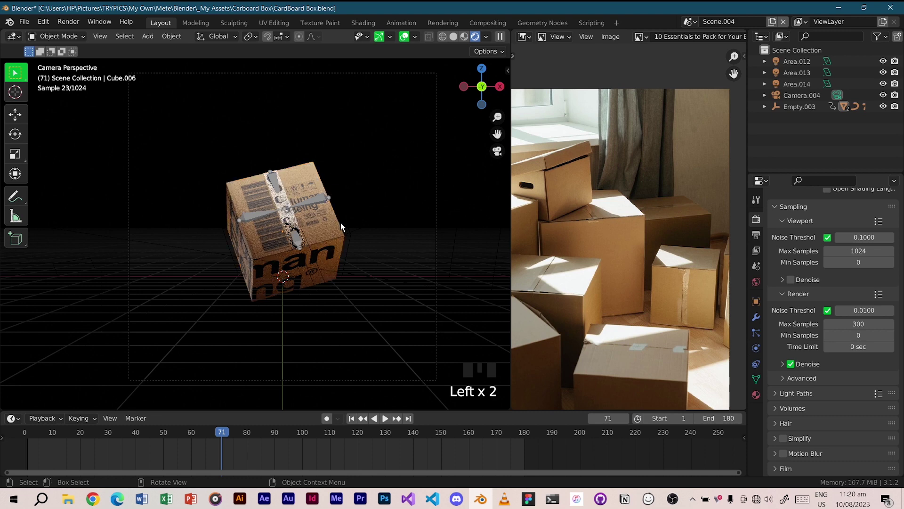
pyautogui.scroll(2, 340, 223)
pyautogui.click(791, 280)
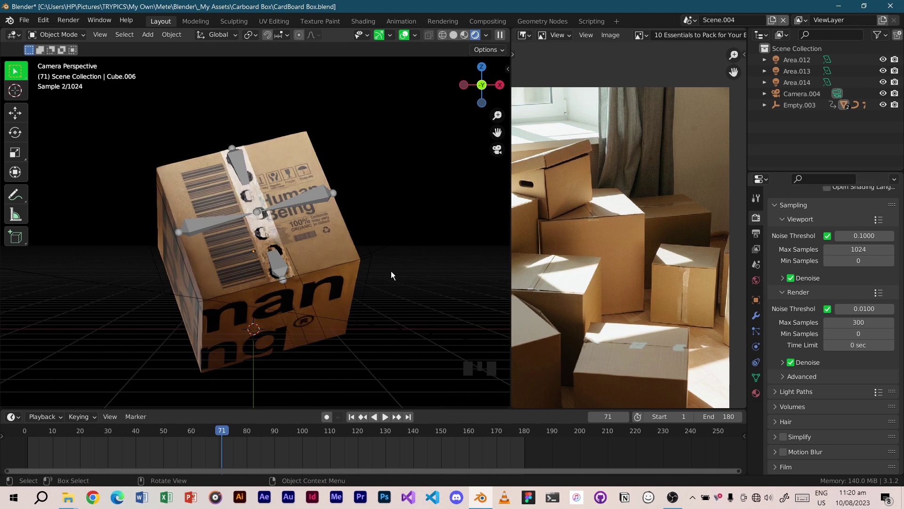
pyautogui.click(791, 277)
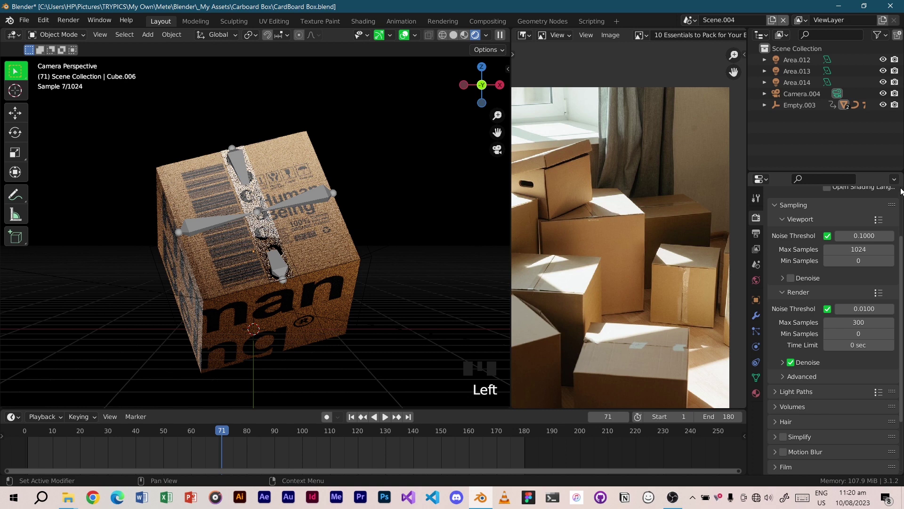
# Return to Solid shading and orbit out of the camera view around the box.
pyautogui.press('z')
pyautogui.moveTo(252, 250); pyautogui.dragTo(306, 264, button='middle')
pyautogui.scroll(6, 249, 204)
pyautogui.scroll(-3, 249, 204)
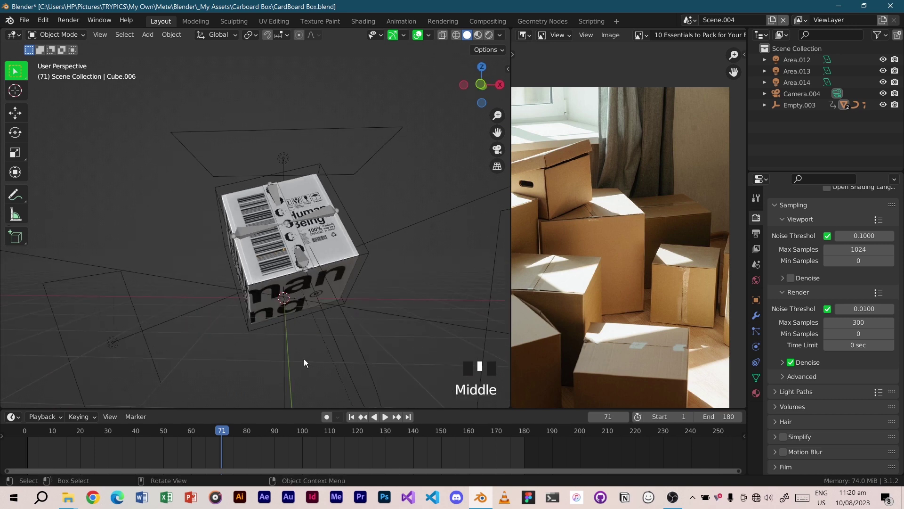
# Move to frame 3 with the flaps open and zoom in on the white interior.
pyautogui.moveTo(203, 432); pyautogui.dragTo(34, 429)
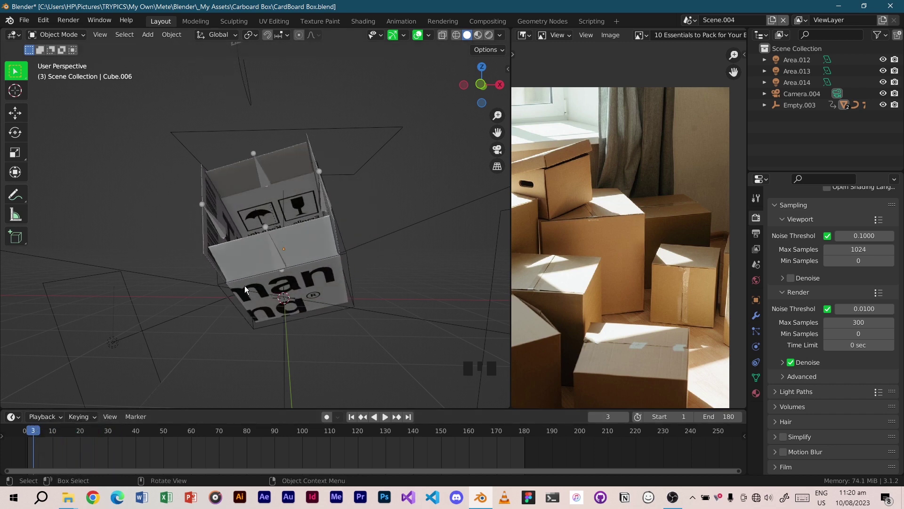
pyautogui.moveTo(245, 286)
pyautogui.mouseDown(button='middle')
pyautogui.moveTo(233, 312)
pyautogui.moveTo(233, 286)
pyautogui.mouseUp(button='middle')
pyautogui.scroll(4, 236, 214)
pyautogui.scroll(1, 235, 214)
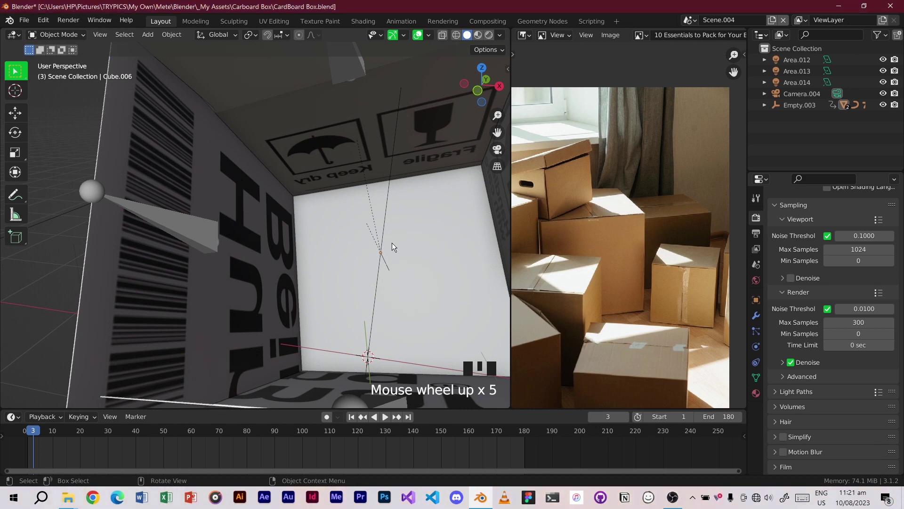
pyautogui.scroll(-7, 388, 239)
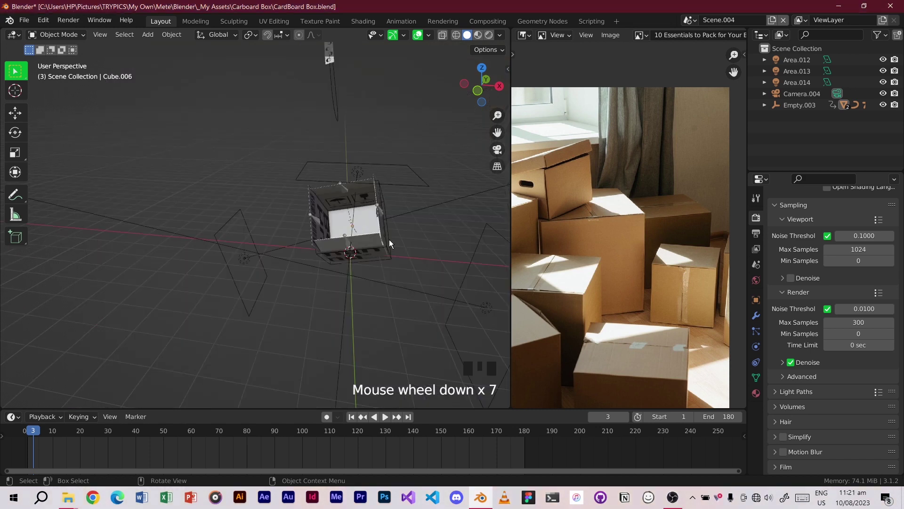
pyautogui.scroll(4, 389, 239)
pyautogui.moveTo(241, 180); pyautogui.dragTo(287, 211, button='middle')
pyautogui.scroll(2, 271, 151)
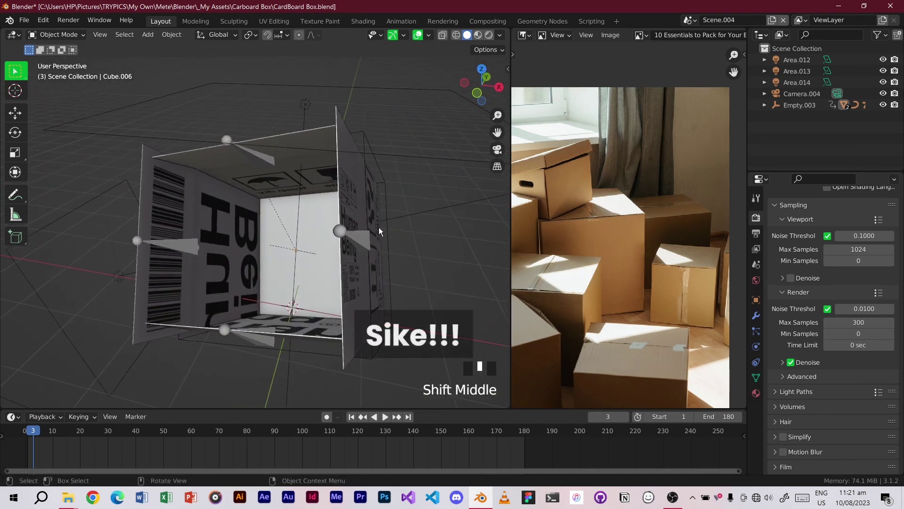
# Add a second material slot to the box holding CardBoard Texture.
pyautogui.click(757, 396)
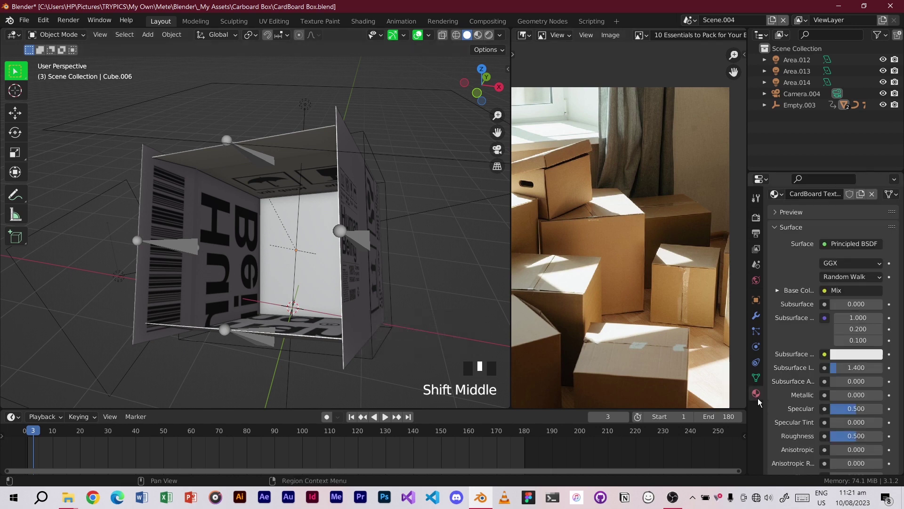
pyautogui.scroll(5, 801, 230)
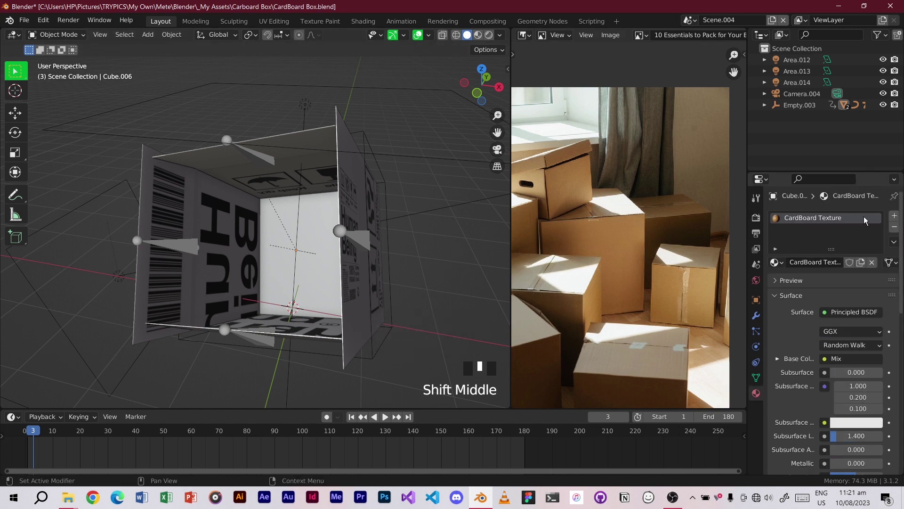
pyautogui.click(894, 217)
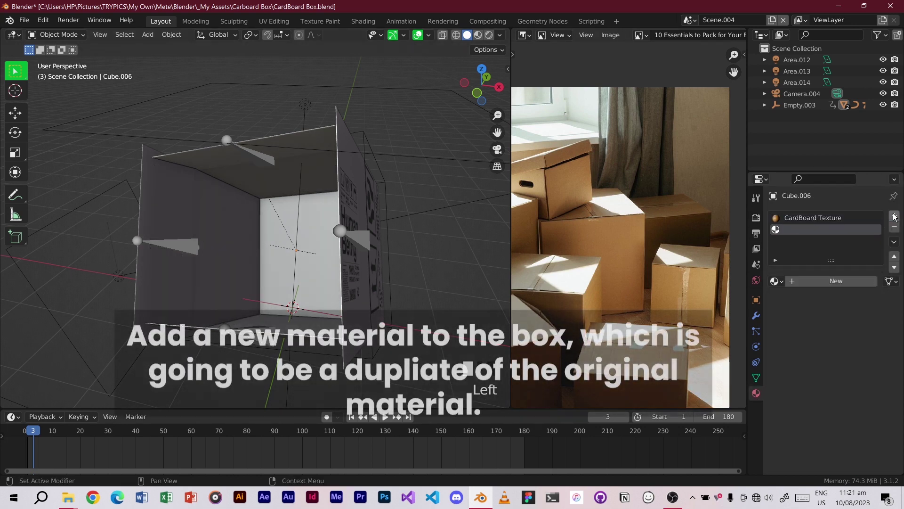
pyautogui.click(777, 281)
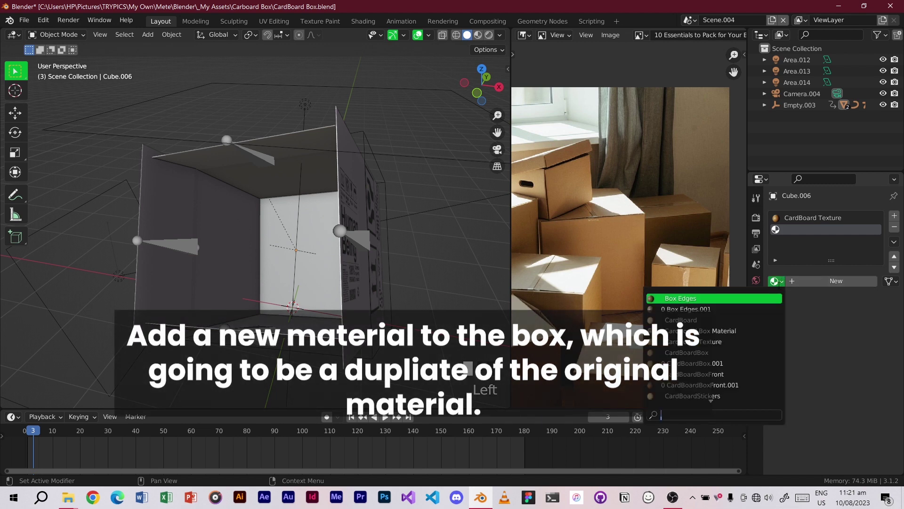
pyautogui.click(727, 342)
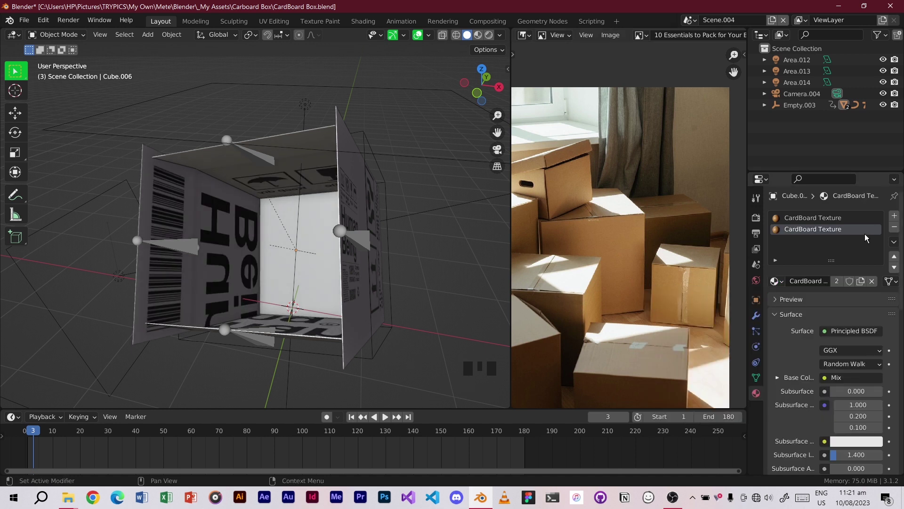
# Make that slot's material a separate copy named 'CardBoard Texture.without'.
pyautogui.click(864, 284)
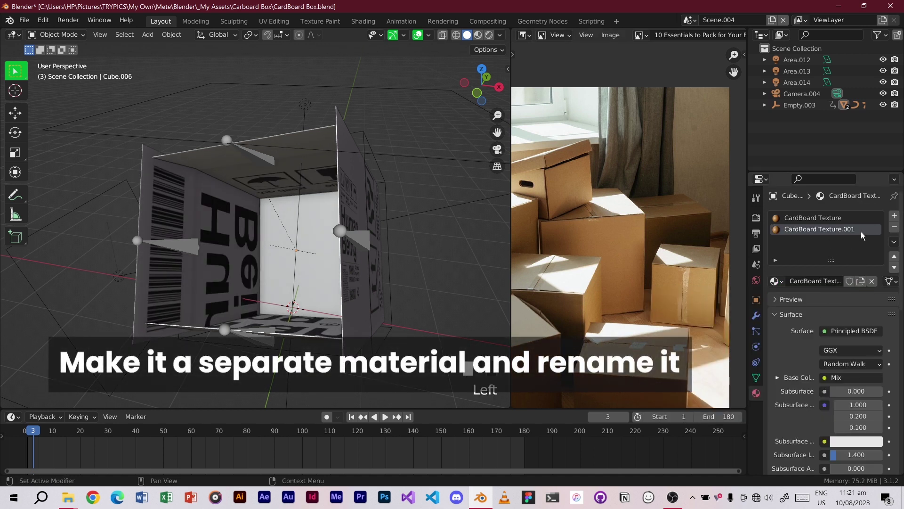
pyautogui.click(820, 281)
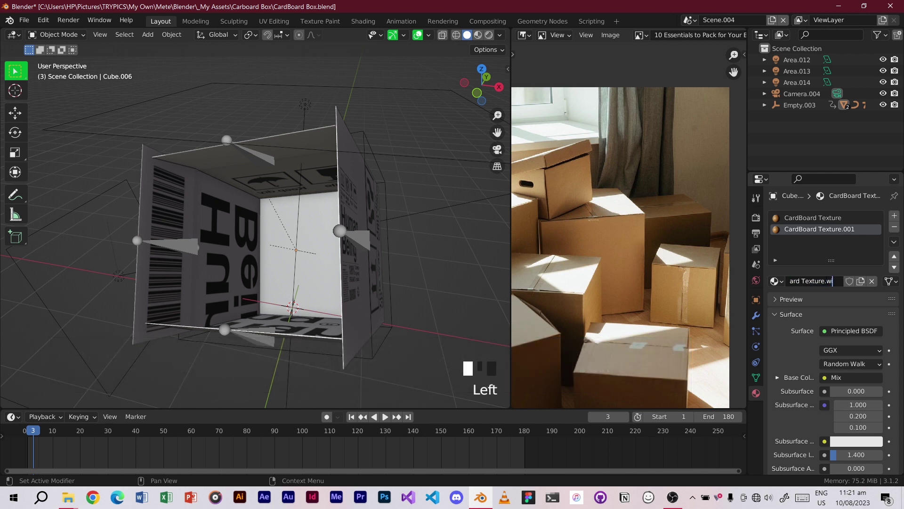
pyautogui.write('without')
pyautogui.press('Return')
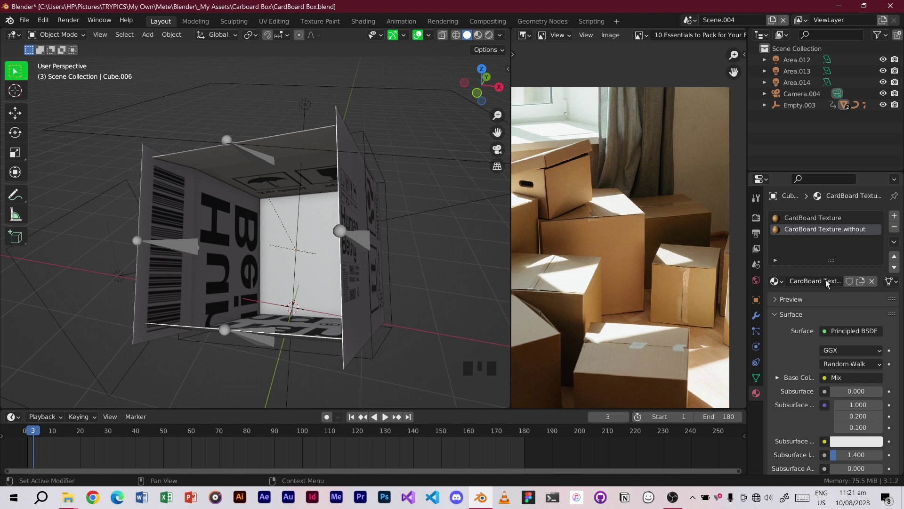
pyautogui.click(756, 315)
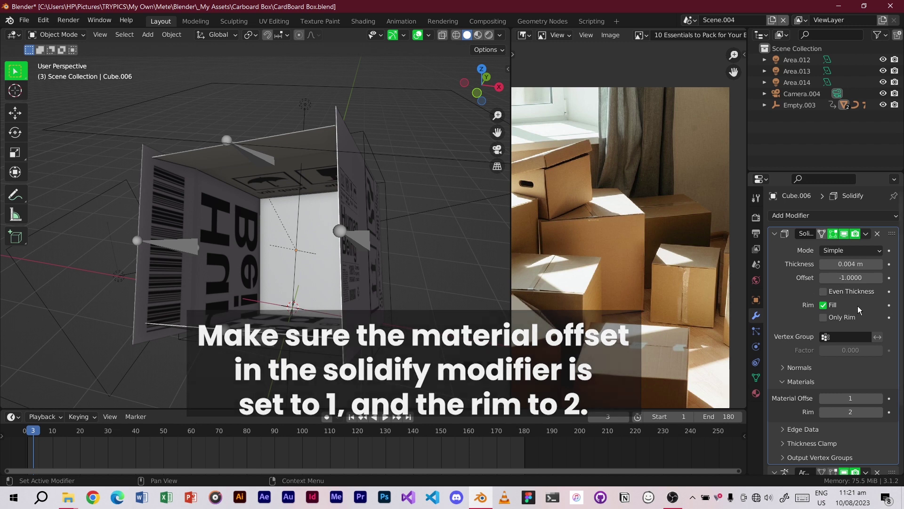
# Verify the Solidify Material Offset is 1, then open the photo panel's editor type list.
pyautogui.scroll(-1, 859, 306)
pyautogui.scroll(-1, 860, 306)
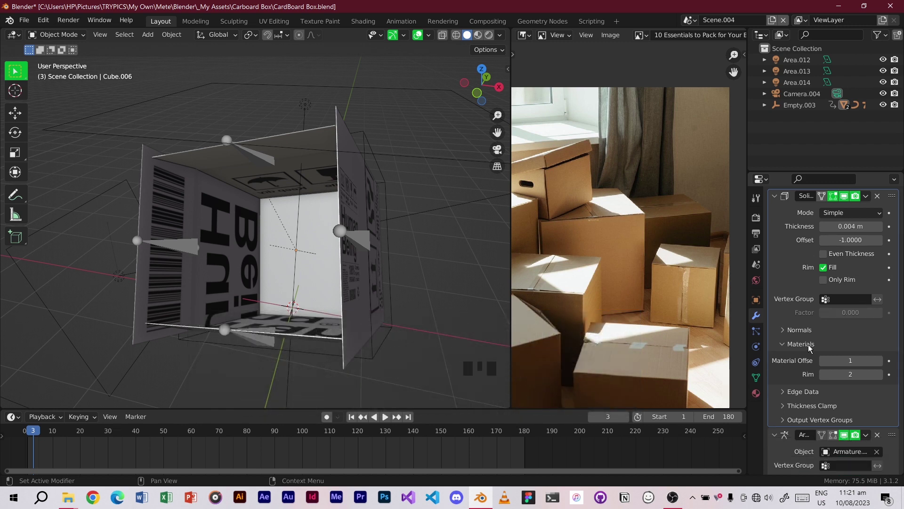
pyautogui.click(827, 360)
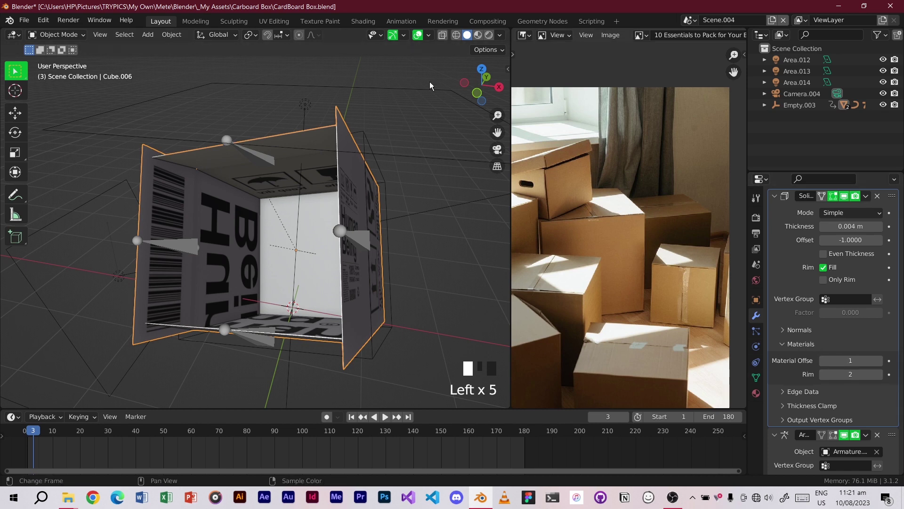
pyautogui.click(527, 37)
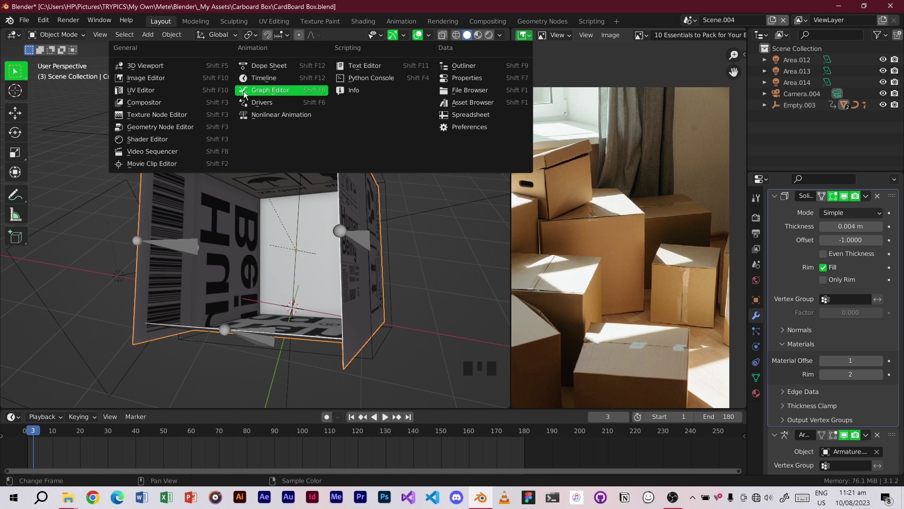
# Switch the photo panel to the Shader Editor and delete the UV Map and Image Texture nodes.
pyautogui.click(146, 139)
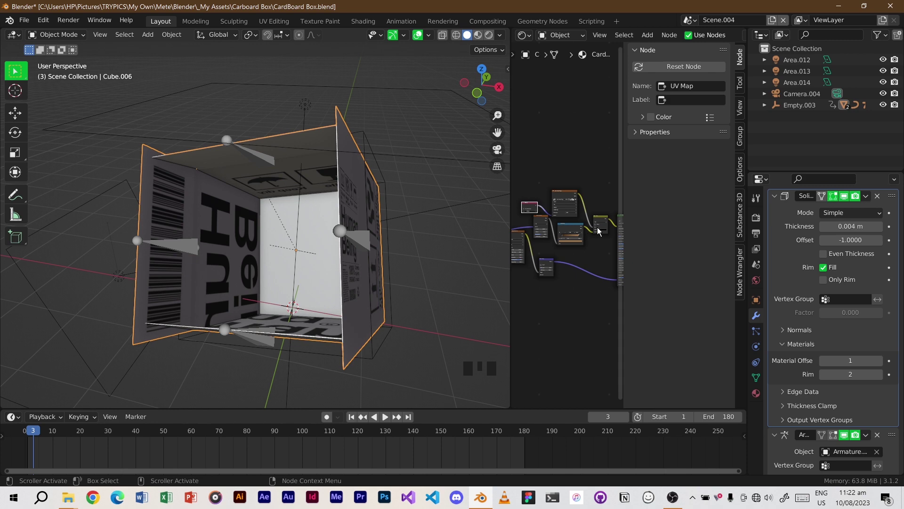
pyautogui.scroll(8, 598, 230)
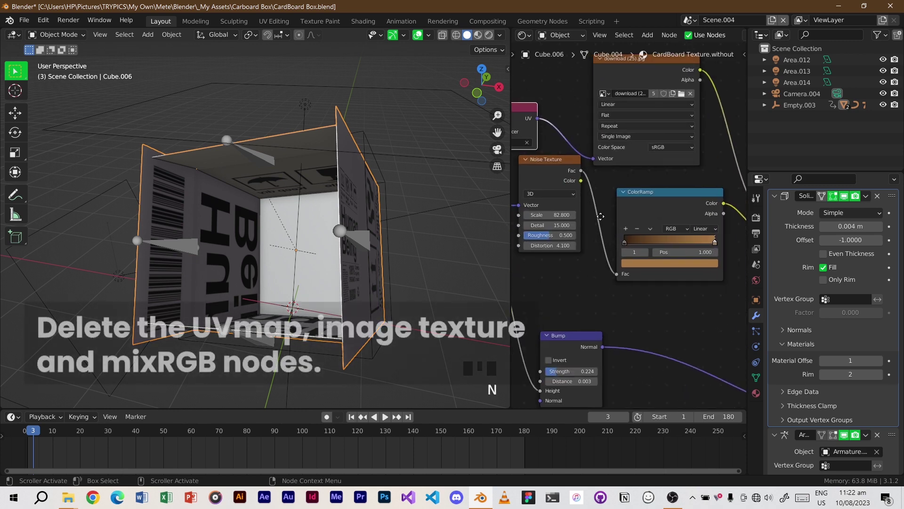
pyautogui.scroll(-3, 601, 216)
pyautogui.moveTo(559, 203); pyautogui.dragTo(697, 265)
pyautogui.hscroll(5, 697, 265)
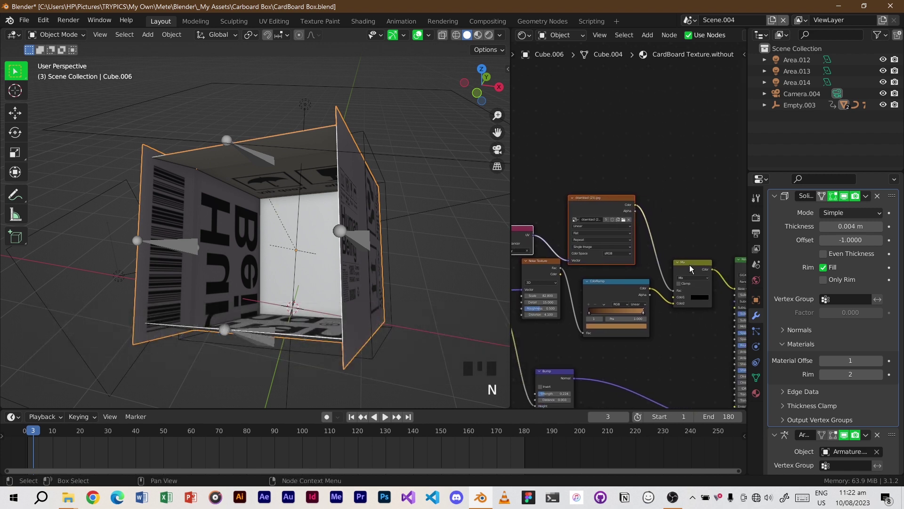
pyautogui.press('Delete')
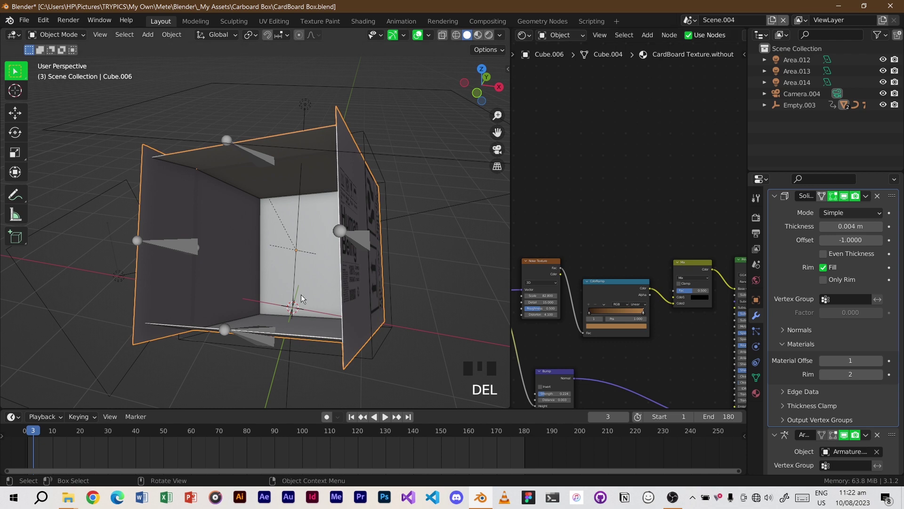
pyautogui.moveTo(292, 299); pyautogui.dragTo(252, 261, button='middle')
# Connect the ColorRamp straight to Base Color and delete the unused Mix node.
pyautogui.moveTo(673, 348); pyautogui.dragTo(650, 350, button='middle')
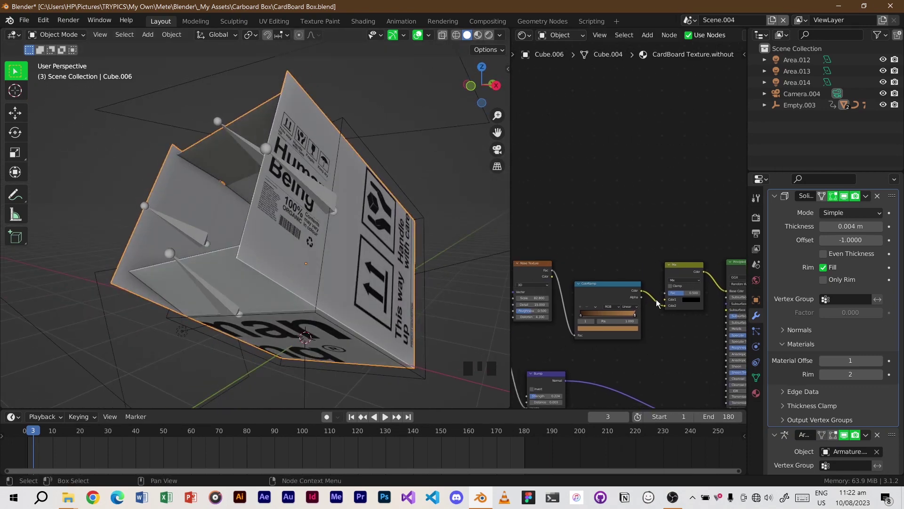
pyautogui.moveTo(664, 309); pyautogui.dragTo(701, 291)
pyautogui.click(651, 273)
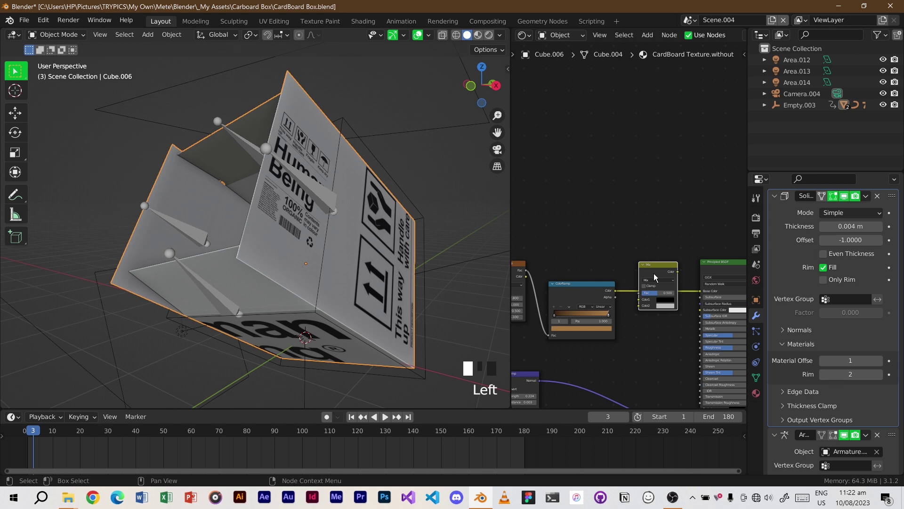
pyautogui.press('Delete')
pyautogui.moveTo(648, 290); pyautogui.dragTo(697, 253, button='middle')
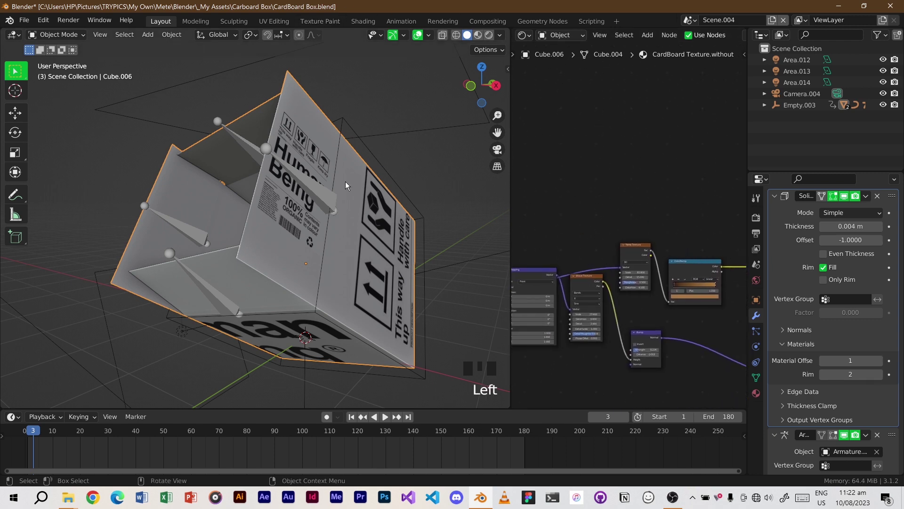
# Inspect the box's edges up close and save CardBoard Box.blend with Ctrl+S.
pyautogui.moveTo(346, 182); pyautogui.dragTo(397, 171, button='middle')
pyautogui.scroll(4, 245, 201)
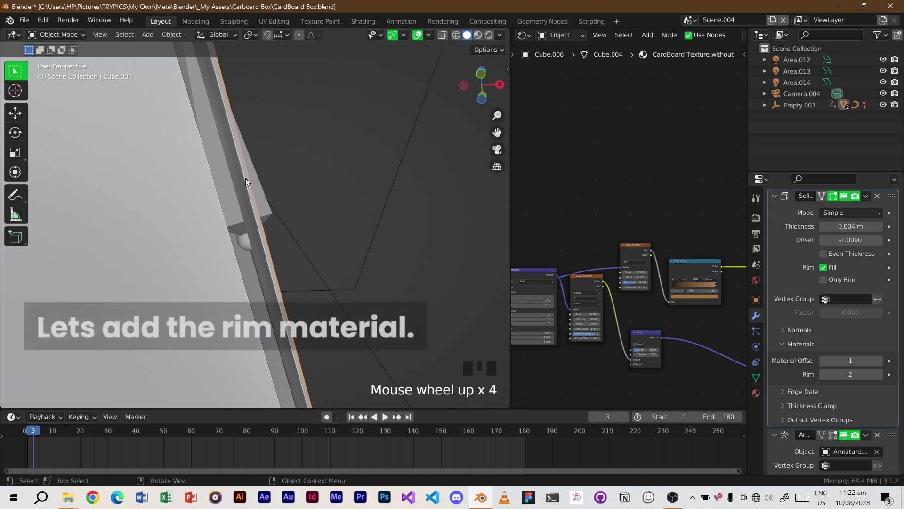
pyautogui.scroll(-5, 256, 208)
pyautogui.scroll(-3, 259, 207)
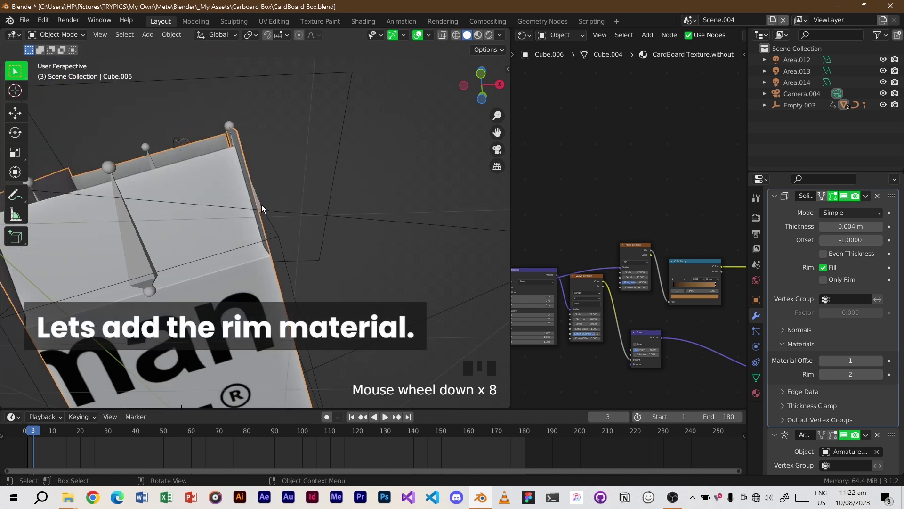
pyautogui.keyDown('shift'); pyautogui.moveTo(261, 204); pyautogui.dragTo(439, 199, button='middle'); pyautogui.keyUp('shift')
pyautogui.scroll(-3, 296, 187)
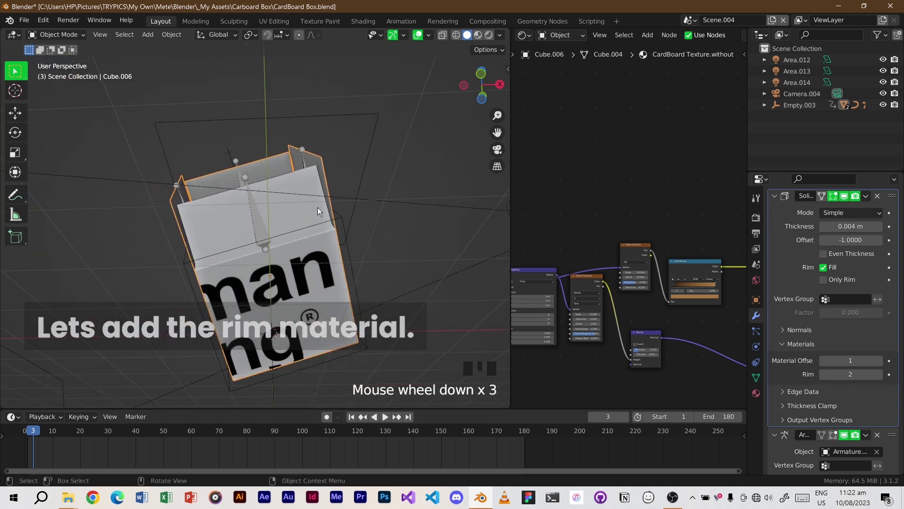
pyautogui.moveTo(317, 207); pyautogui.dragTo(395, 218, button='middle')
pyautogui.hotkey('ctrl', 's')
pyautogui.scroll(3, 375, 239)
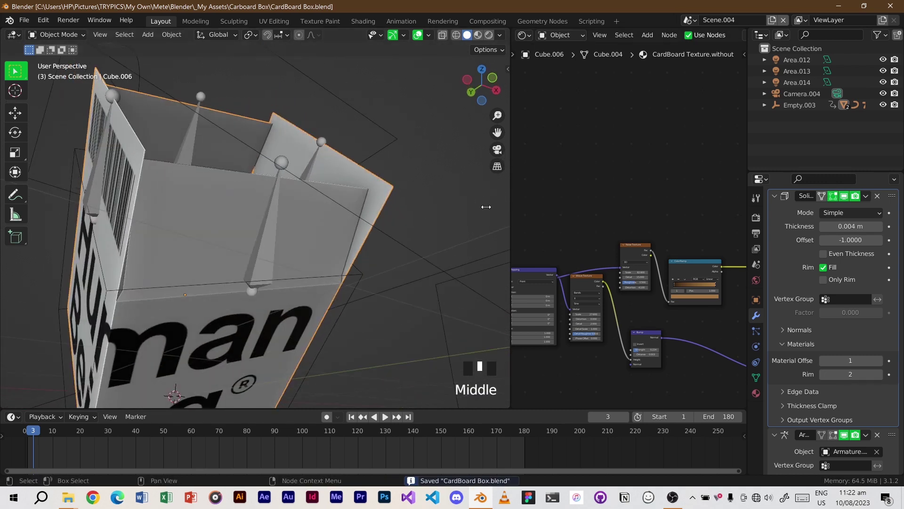
pyautogui.scroll(2, 847, 275)
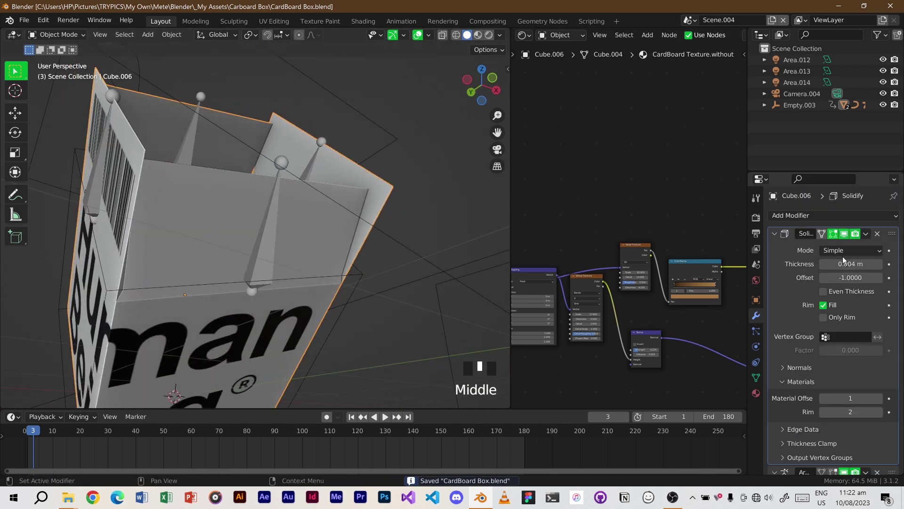
# Add a third material slot with a new material named 'Rims' and view its Principled BSDF.
pyautogui.click(756, 394)
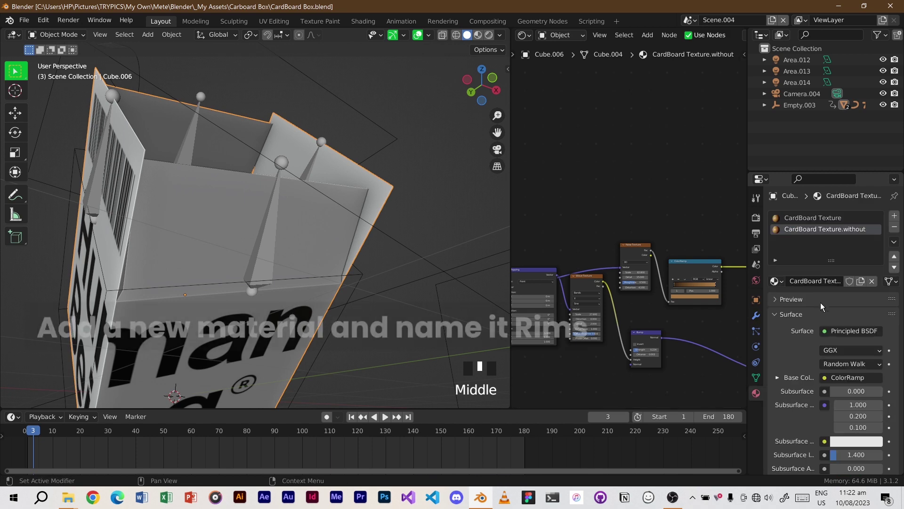
pyautogui.click(894, 216)
pyautogui.click(805, 280)
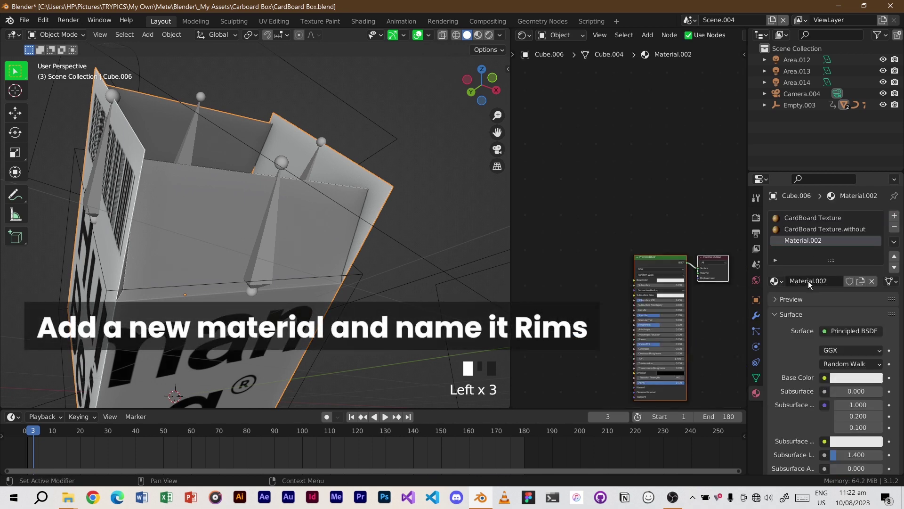
pyautogui.click(811, 281)
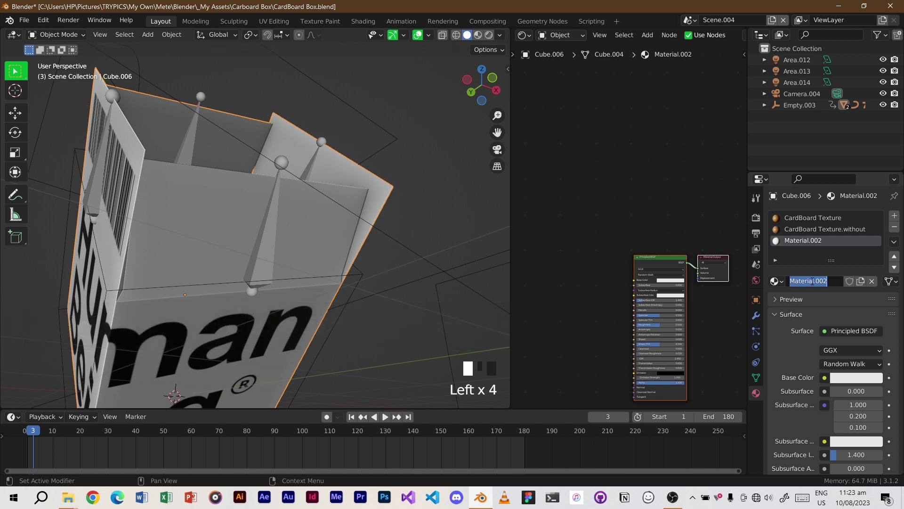
pyautogui.write('Rims')
pyautogui.press('Return')
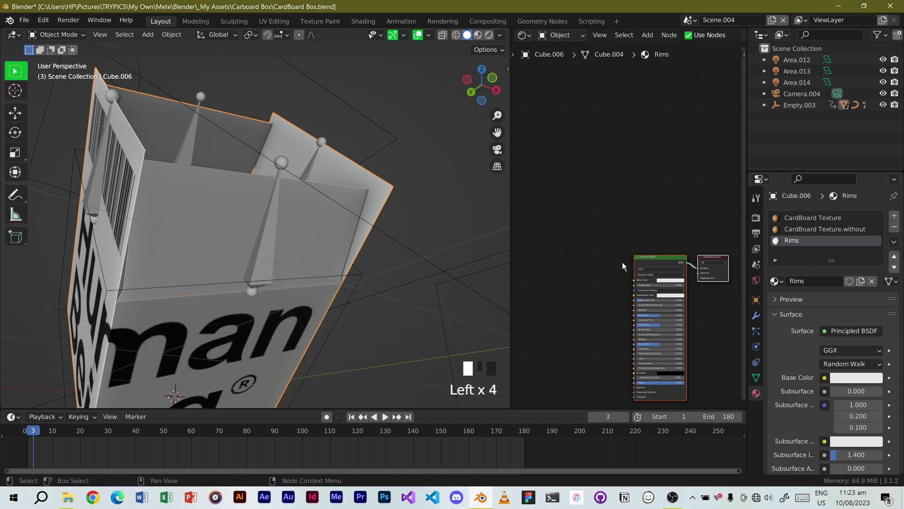
pyautogui.scroll(6, 623, 261)
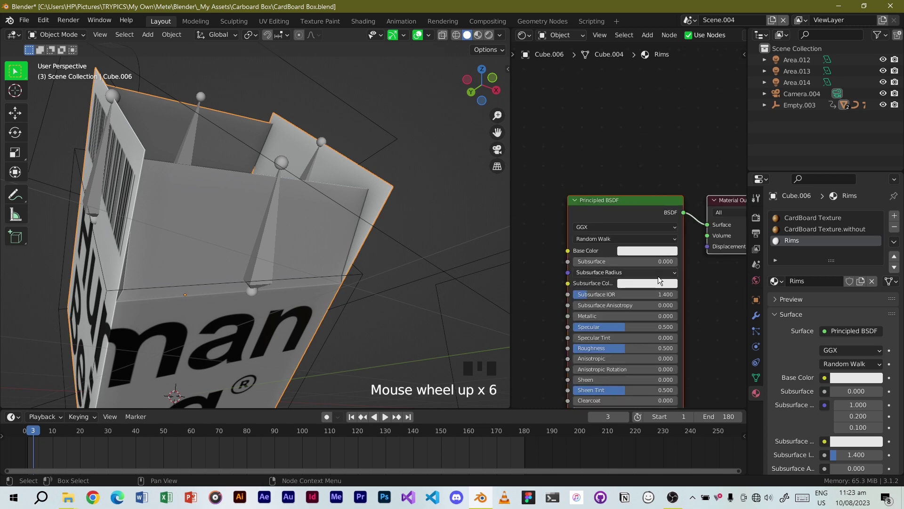
pyautogui.moveTo(659, 280); pyautogui.dragTo(676, 181, button='middle')
pyautogui.scroll(-1, 580, 186)
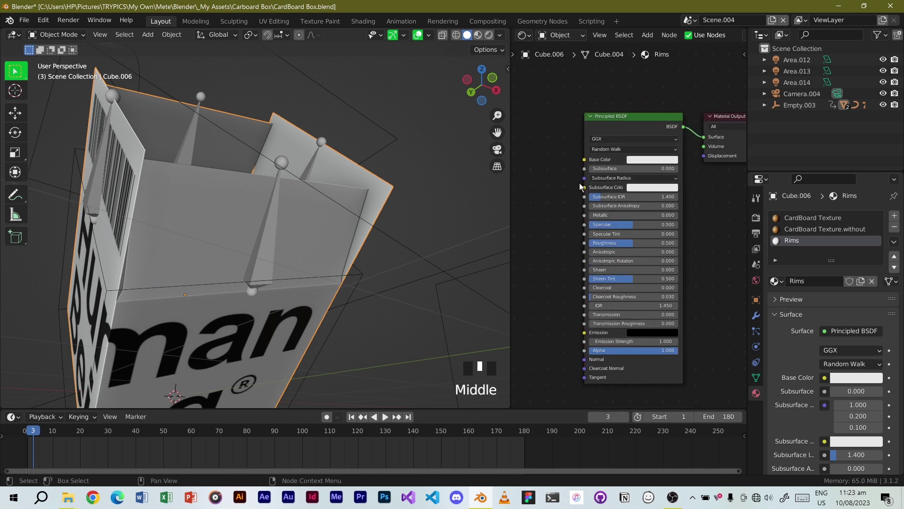
pyautogui.scroll(-2, 429, 85)
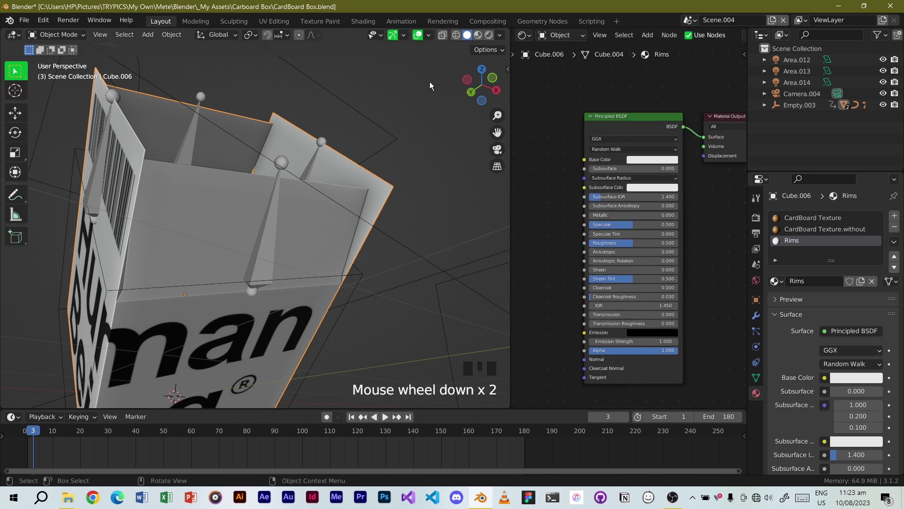
# In the Shading workspace, add Texture Coordinate, Mapping and Image Texture nodes to the Rims Principled BSDF.
pyautogui.click(361, 18)
pyautogui.moveTo(453, 396)
pyautogui.mouseDown(button='middle')
pyautogui.moveTo(476, 359)
pyautogui.moveTo(542, 471)
pyautogui.moveTo(523, 473)
pyautogui.mouseUp(button='middle')
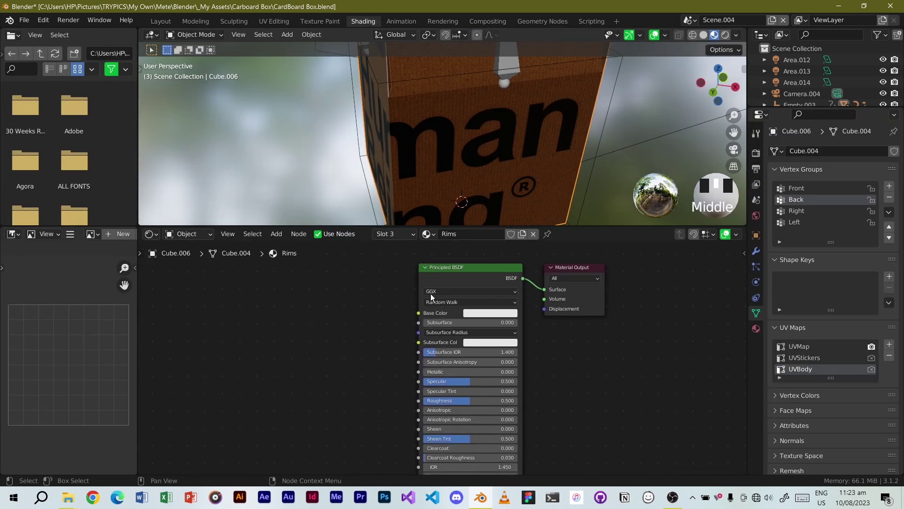
pyautogui.click(447, 278)
pyautogui.hotkey('ctrl', 't')
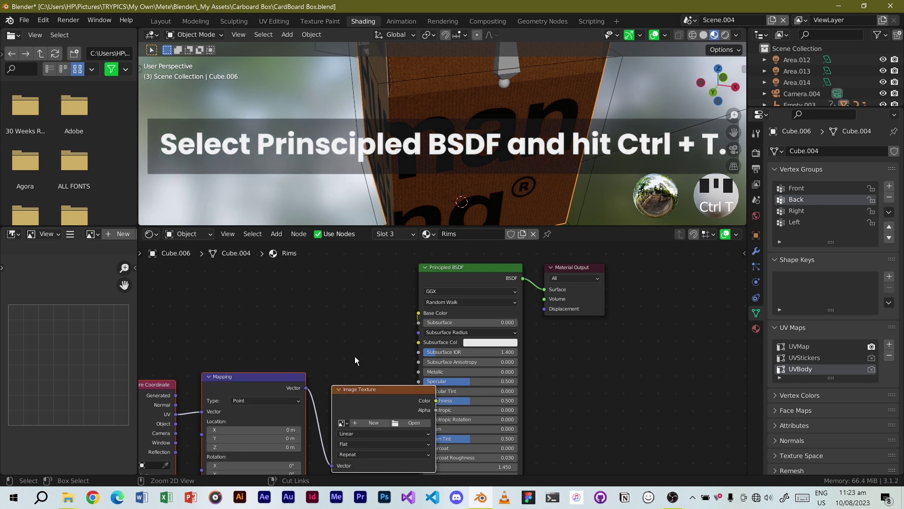
pyautogui.press('g')
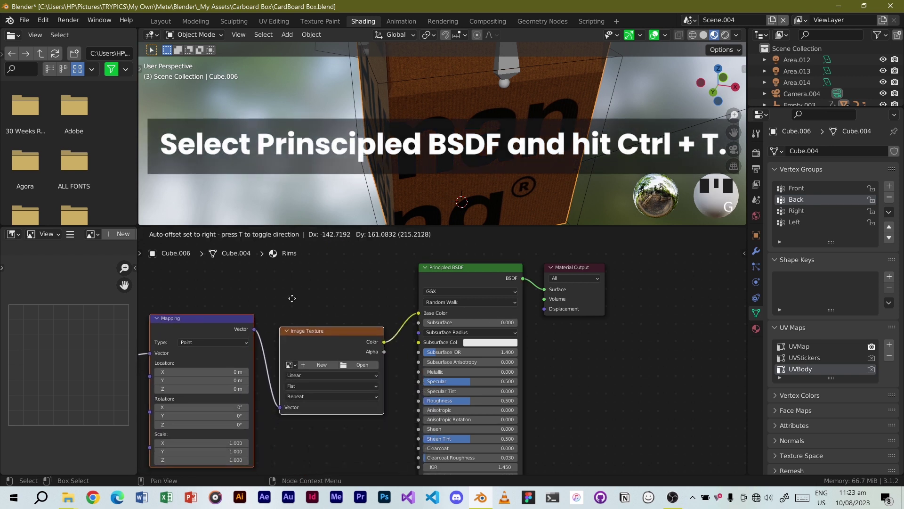
pyautogui.click(292, 298)
# Connect the Texture Coordinate's Generated output to the Mapping node's Vector input.
pyautogui.moveTo(292, 298); pyautogui.dragTo(424, 317, button='middle')
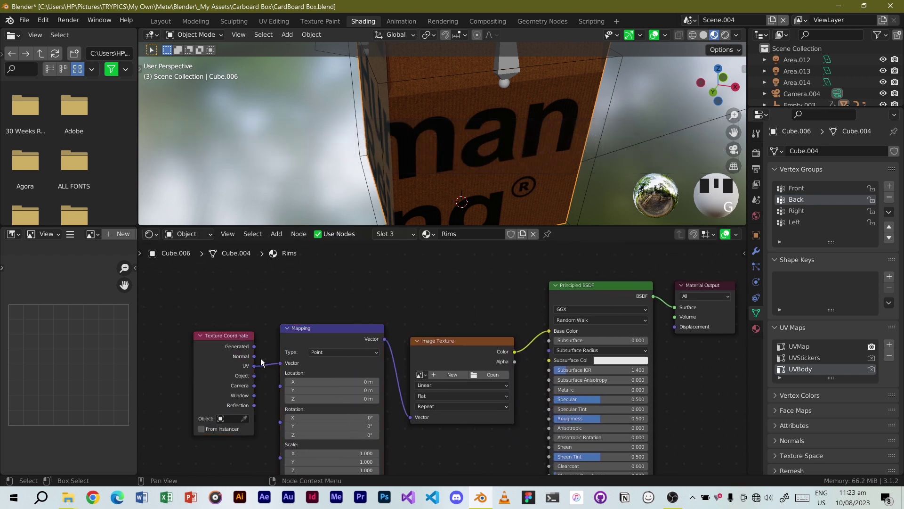
pyautogui.moveTo(255, 346); pyautogui.dragTo(281, 364)
pyautogui.keyDown('shift'); pyautogui.moveTo(461, 201); pyautogui.dragTo(416, 221, button='middle'); pyautogui.keyUp('shift')
pyautogui.scroll(3, 407, 163)
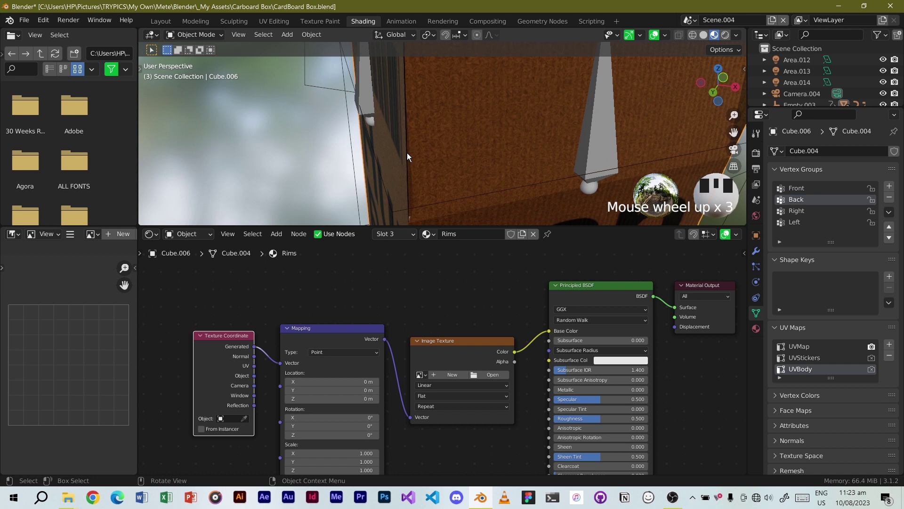
pyautogui.keyDown('shift'); pyautogui.moveTo(406, 139); pyautogui.dragTo(381, 146, button='middle'); pyautogui.keyUp('shift')
# Start changing the Image Texture node to a different texture type.
pyautogui.click(480, 357)
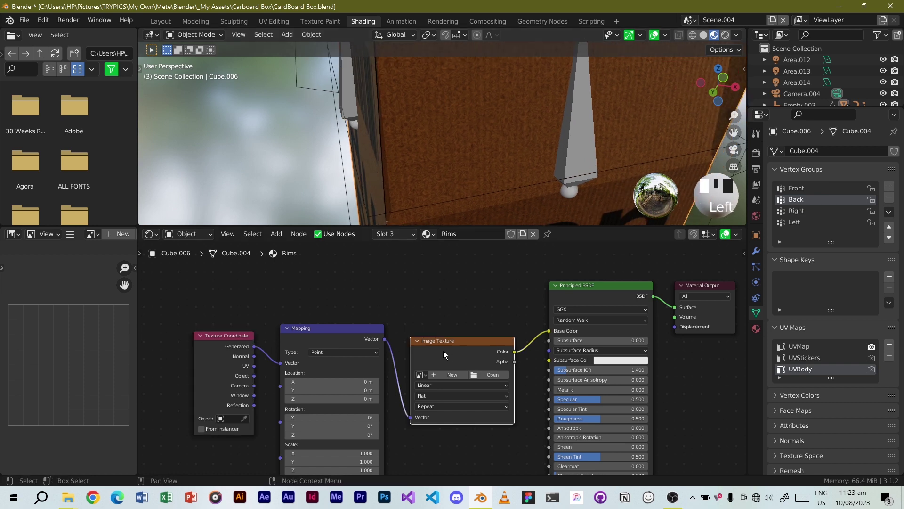
pyautogui.hotkey('shift', 's')
pyautogui.moveTo(445, 350)
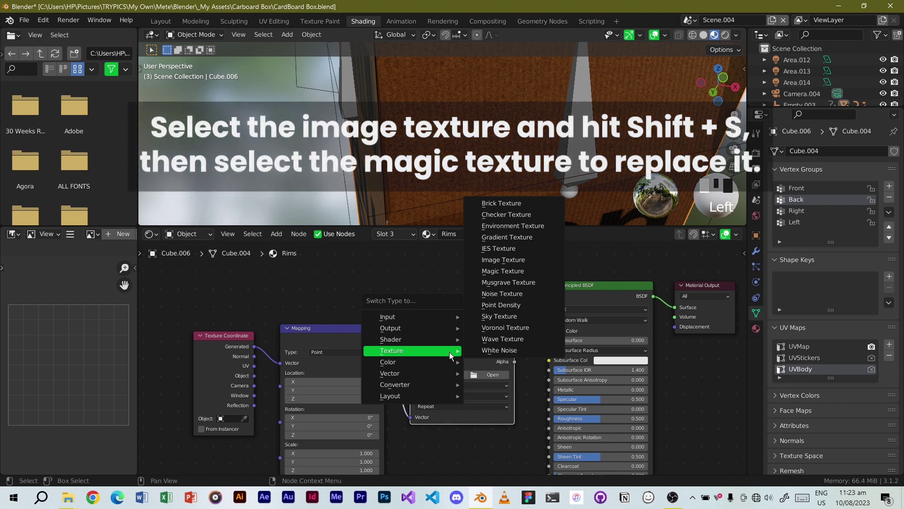
# Replace the Image Texture with a Magic Texture using Scale 14.1 and Distortion 7.9.
pyautogui.click(506, 272)
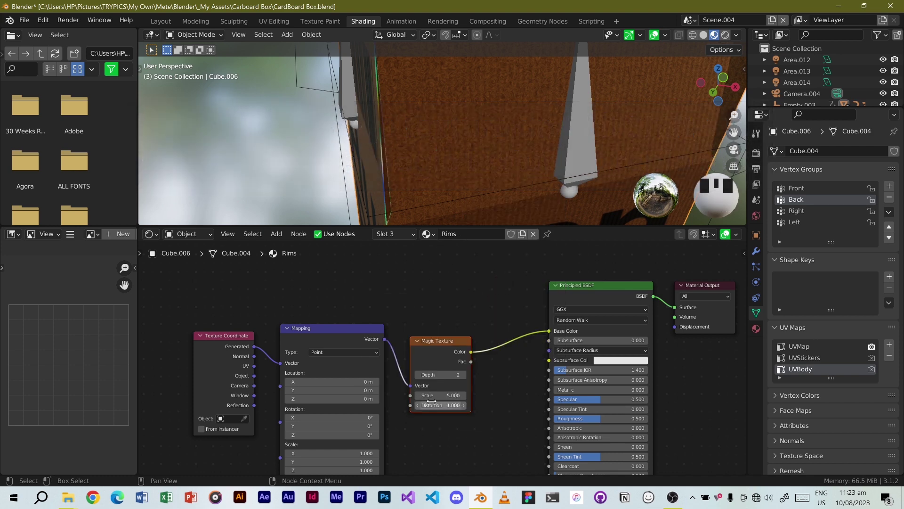
pyautogui.scroll(2, 438, 396)
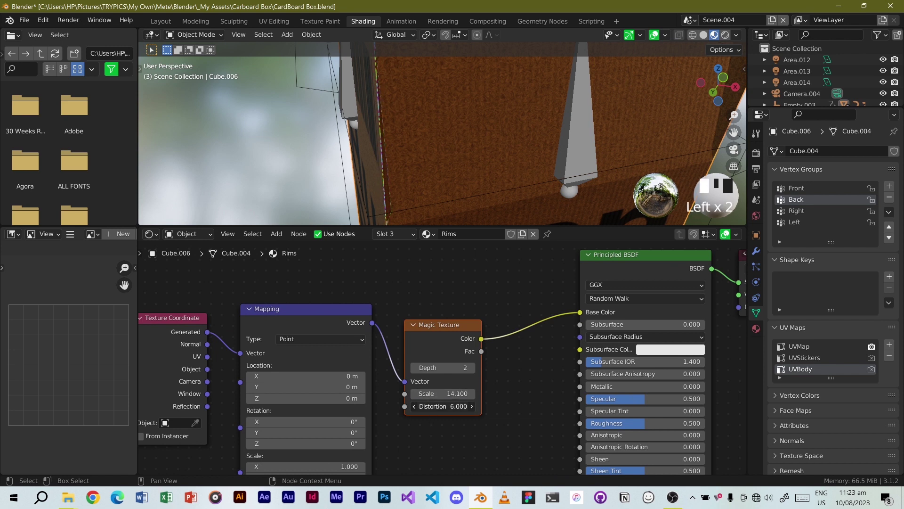
pyautogui.moveTo(443, 406); pyautogui.dragTo(464, 406)
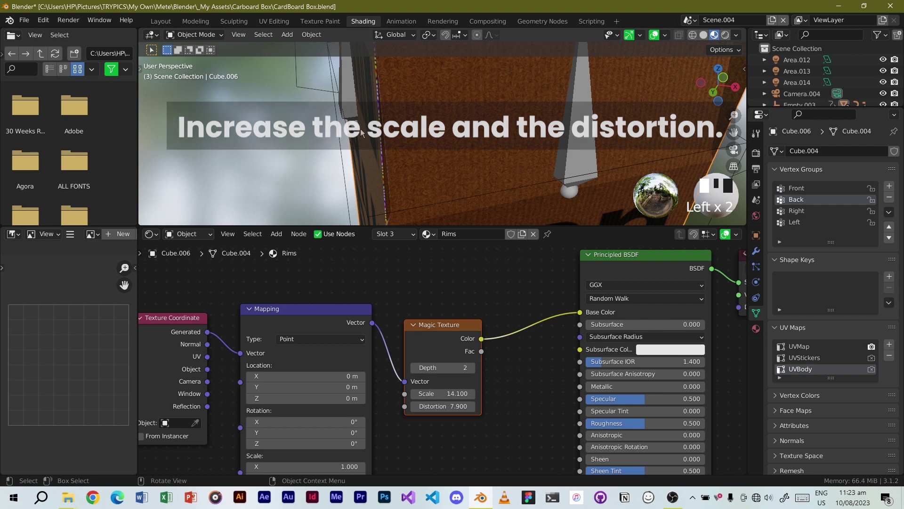
pyautogui.scroll(4, 442, 137)
pyautogui.scroll(3, 405, 135)
pyautogui.scroll(-4, 368, 143)
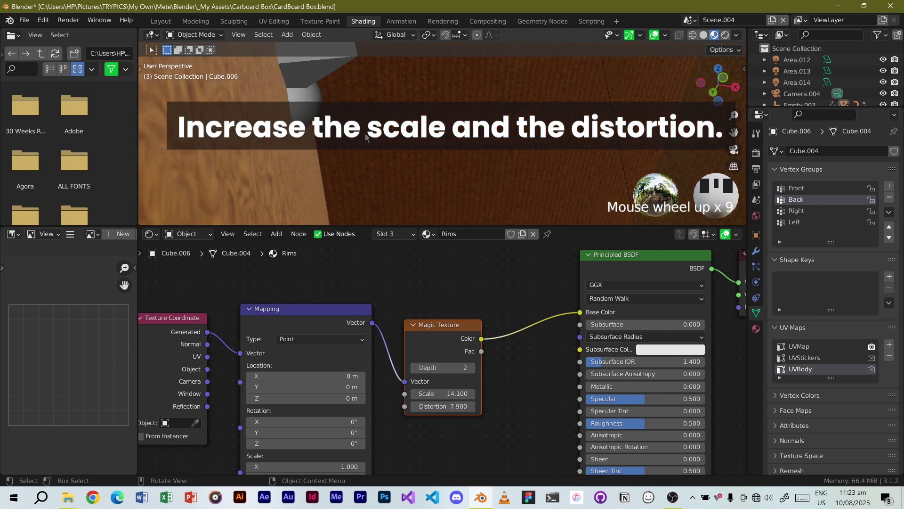
# Pan and zoom the 3D view to inspect the patterned box rims.
pyautogui.keyDown('shift'); pyautogui.moveTo(379, 140); pyautogui.dragTo(393, 171, button='middle'); pyautogui.keyUp('shift')
pyautogui.scroll(-2, 394, 138)
pyautogui.scroll(-2, 410, 141)
pyautogui.keyDown('shift'); pyautogui.moveTo(411, 141); pyautogui.dragTo(397, 167, button='middle'); pyautogui.keyUp('shift')
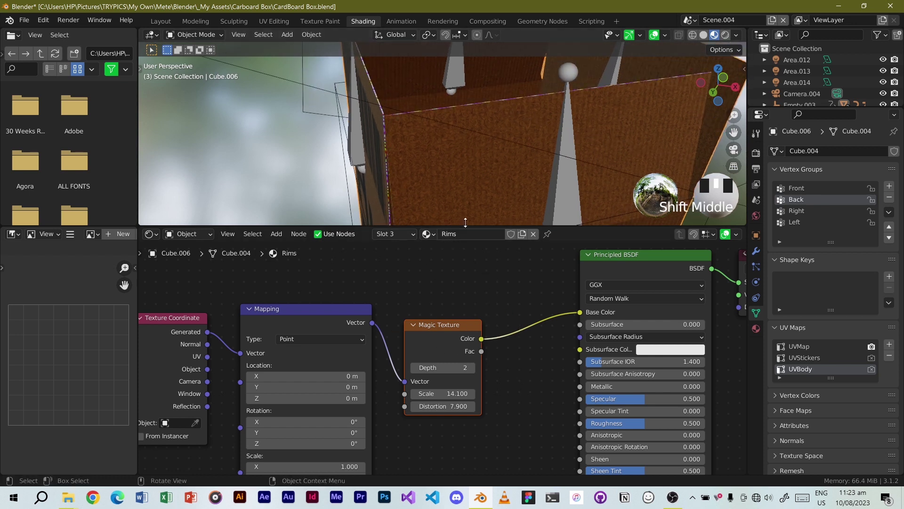
# Show the CardBoard Texture material's nodes to copy its ColorRamp.
pyautogui.click(427, 234)
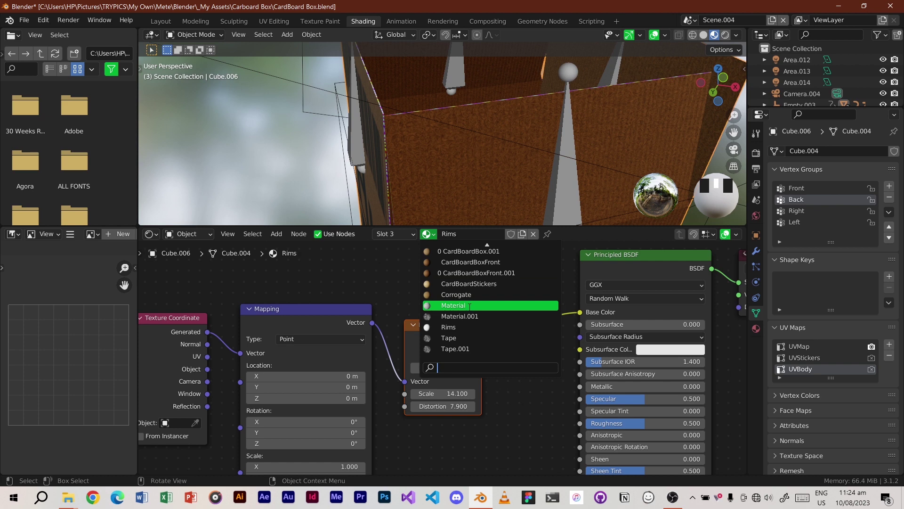
pyautogui.scroll(2, 484, 254)
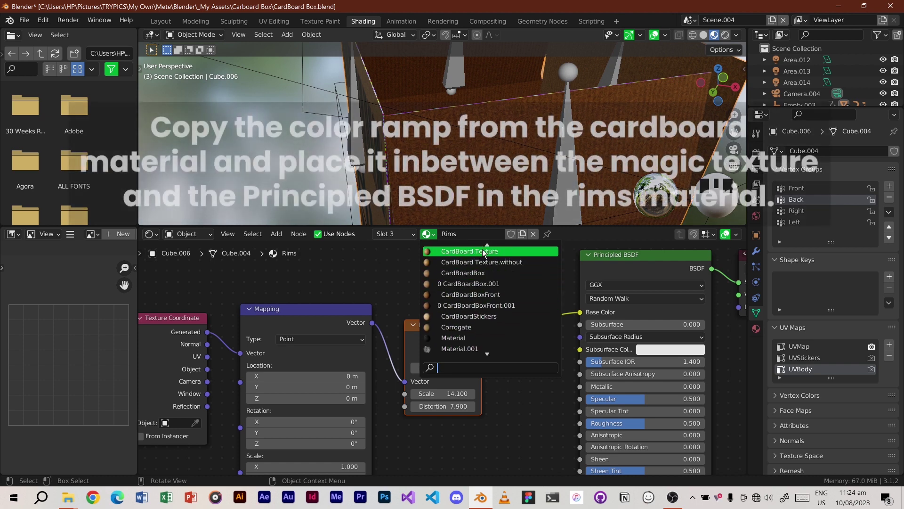
pyautogui.click(484, 251)
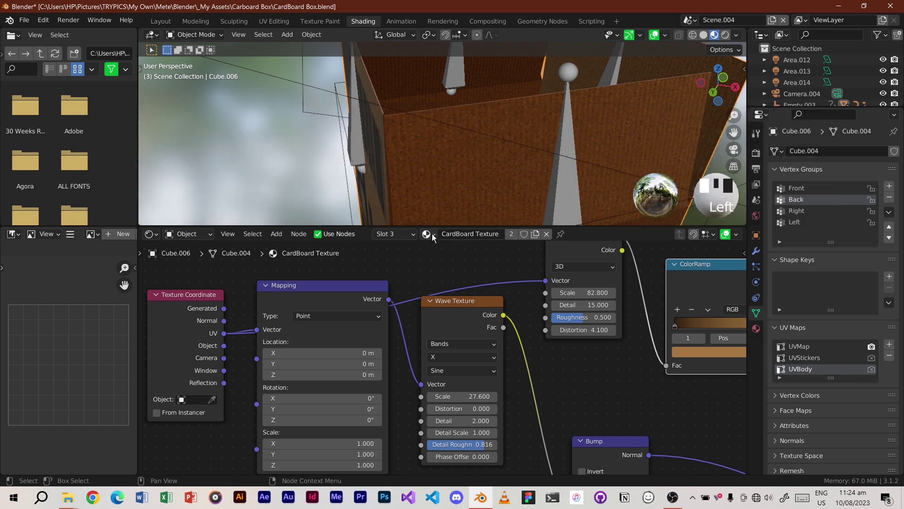
# Back in the Rims material, paste the ColorRamp between Magic Texture and Principled BSDF.
pyautogui.click(431, 233)
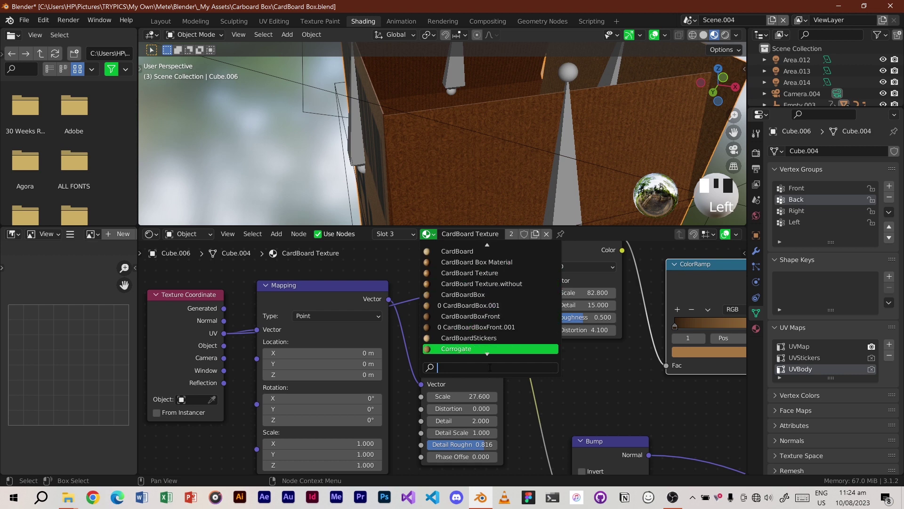
pyautogui.scroll(-3, 487, 348)
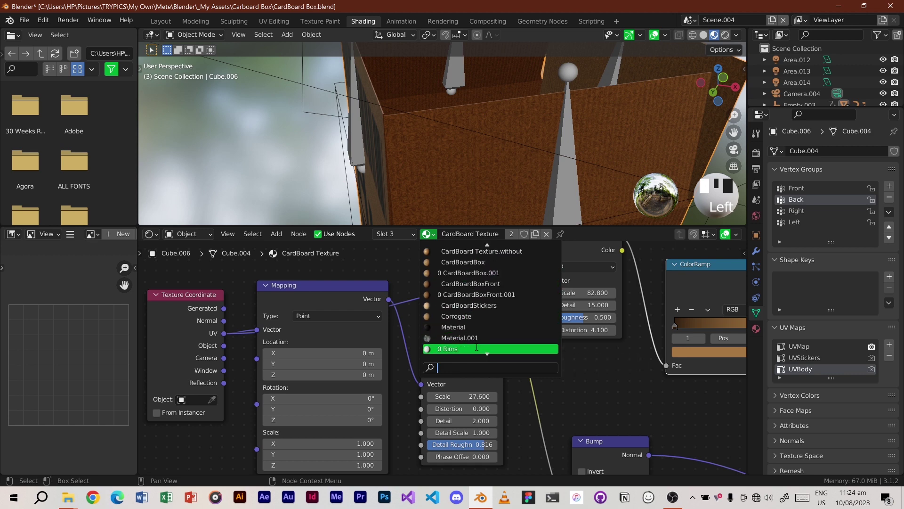
pyautogui.click(476, 349)
pyautogui.click(511, 354)
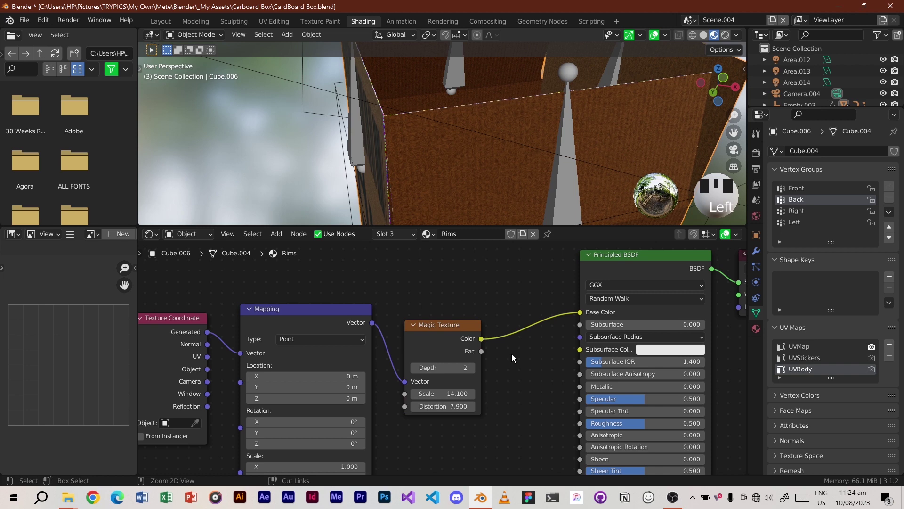
pyautogui.hotkey('ctrl', 'v')
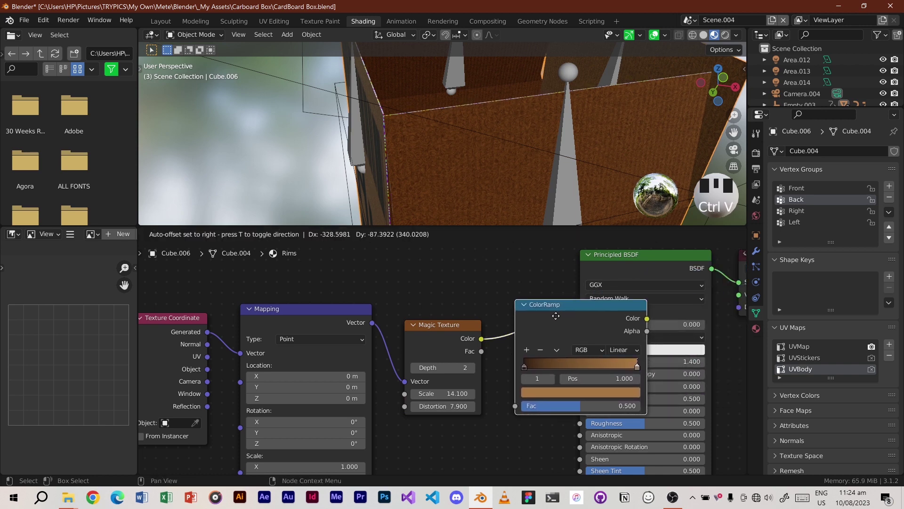
pyautogui.click(552, 317)
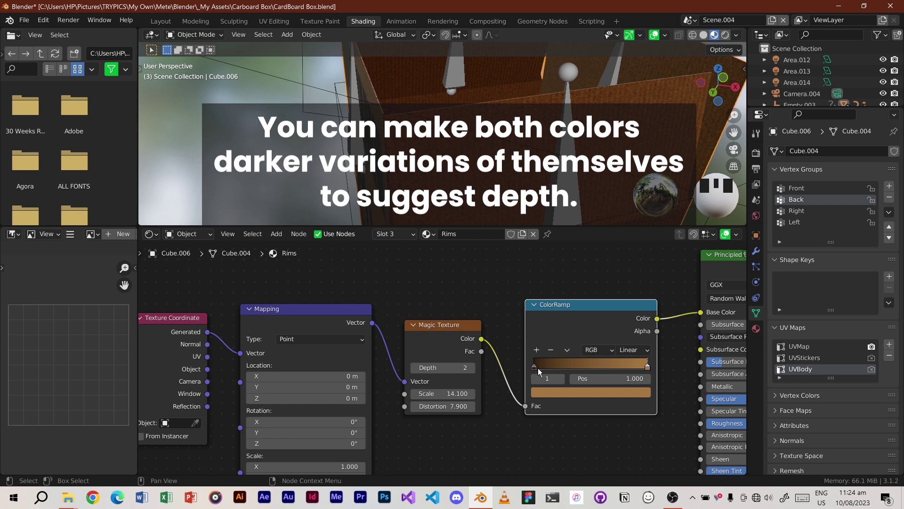
# Darken both ColorRamp brown stops, the right one to value 0.171, and inspect the rims.
pyautogui.click(535, 369)
pyautogui.click(551, 388)
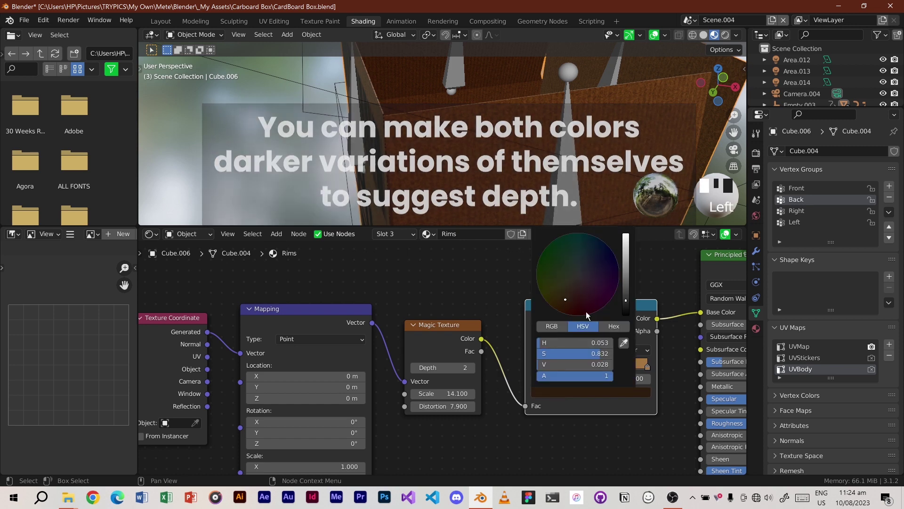
pyautogui.click(625, 307)
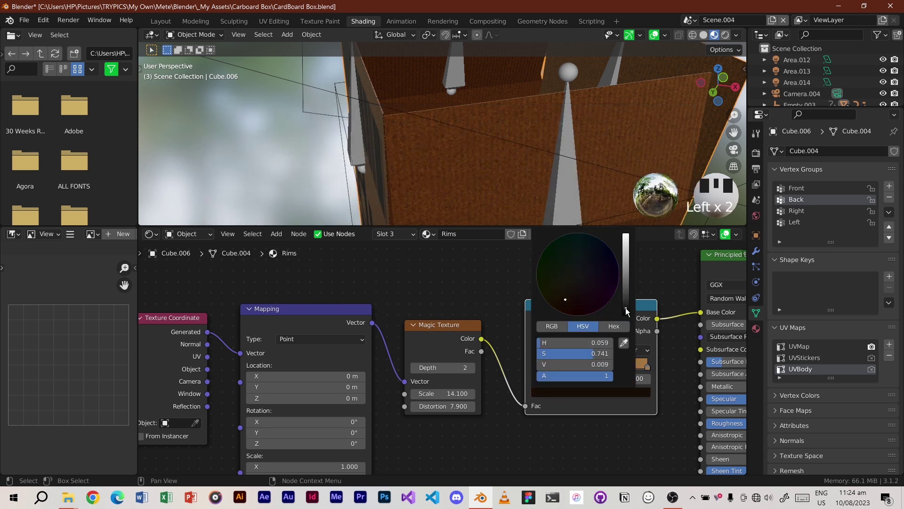
pyautogui.click(647, 368)
pyautogui.click(647, 368)
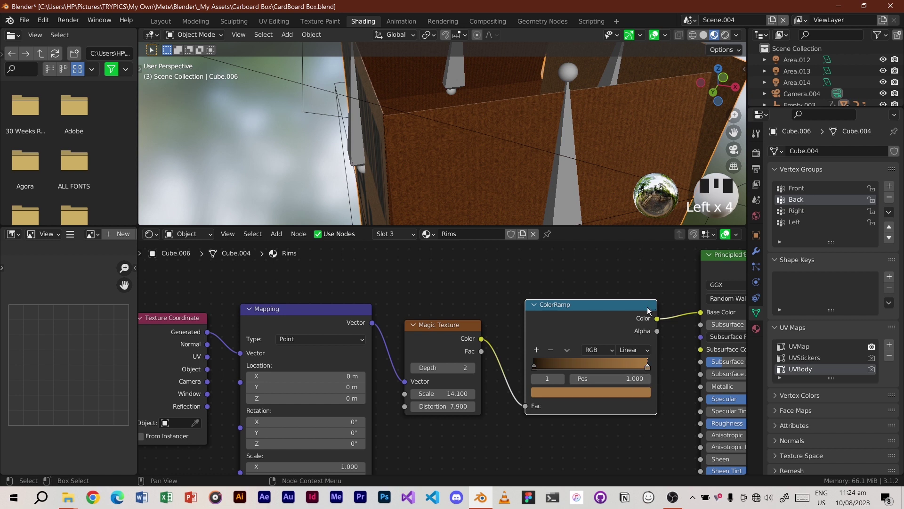
pyautogui.click(634, 391)
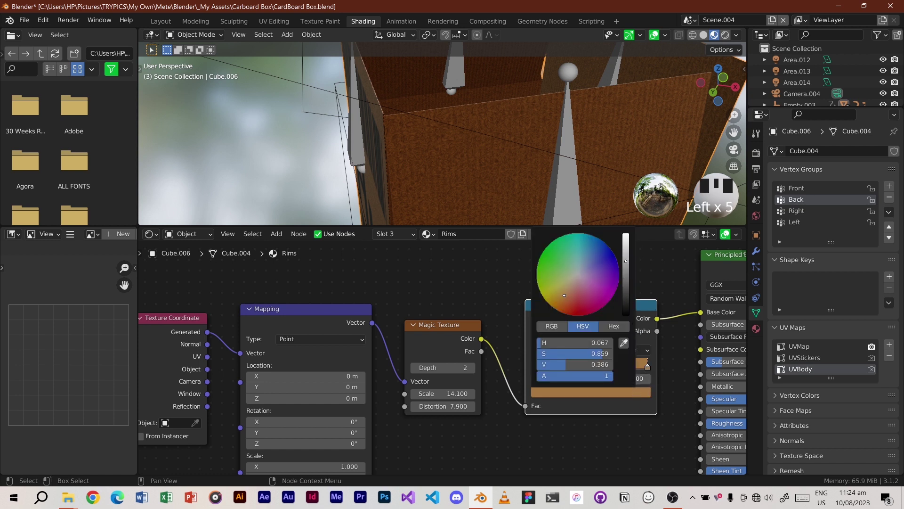
pyautogui.click(625, 278)
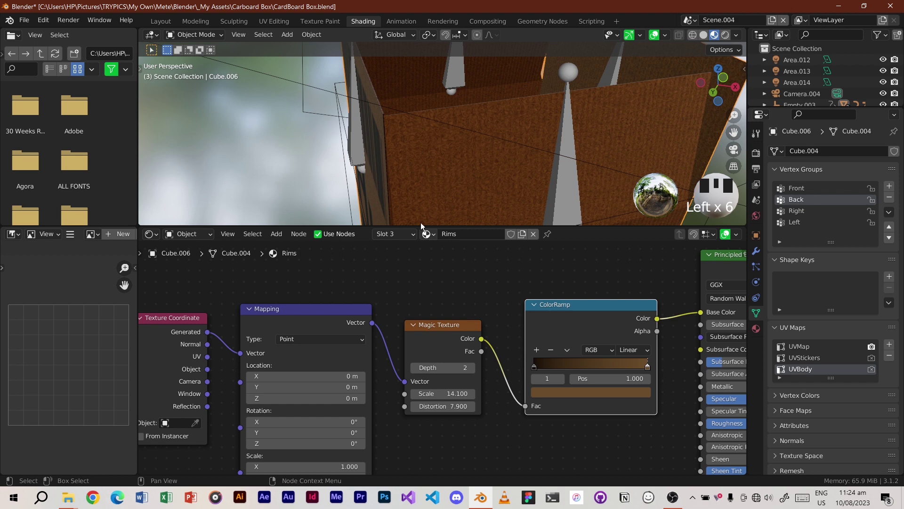
pyautogui.scroll(6, 378, 157)
pyautogui.moveTo(447, 145); pyautogui.dragTo(406, 154, button='middle')
pyautogui.scroll(-6, 455, 151)
pyautogui.scroll(3, 406, 151)
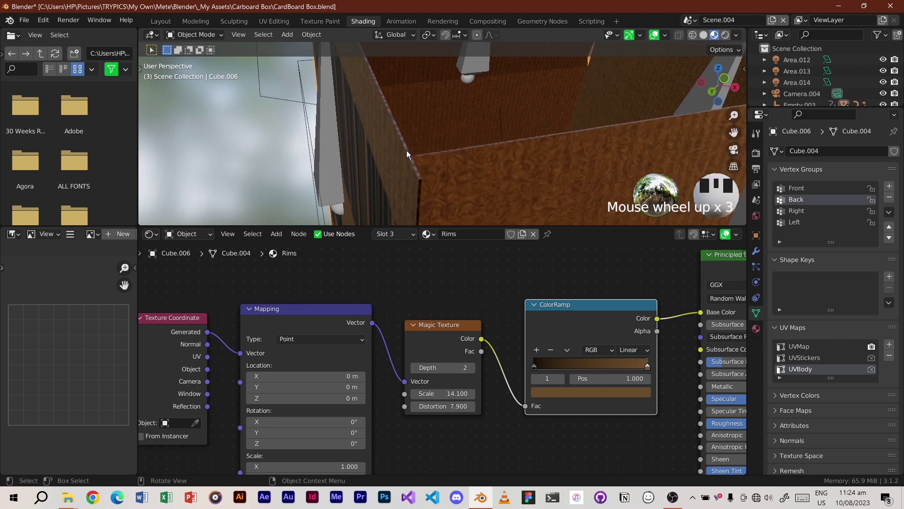
pyautogui.scroll(4, 407, 153)
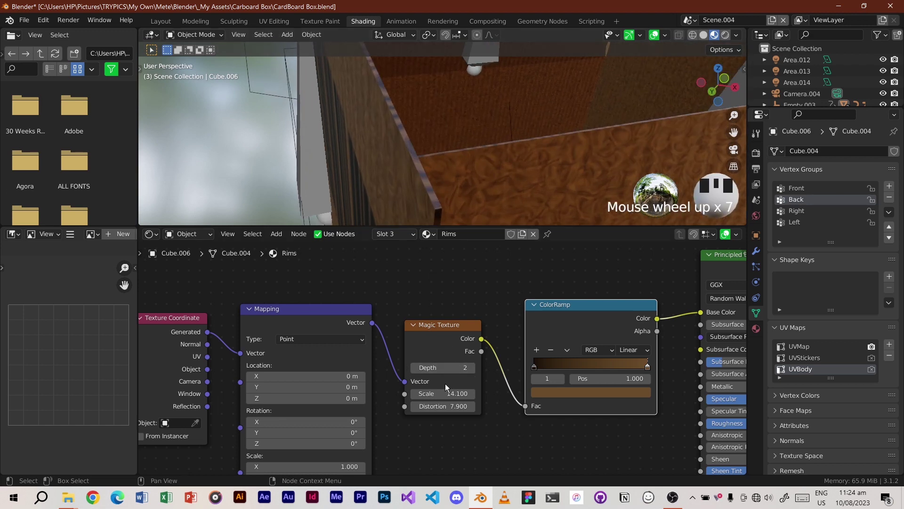
# Set the Magic Texture depth to 6 and scale to 36.9, and adjust distortion.
pyautogui.click(471, 368)
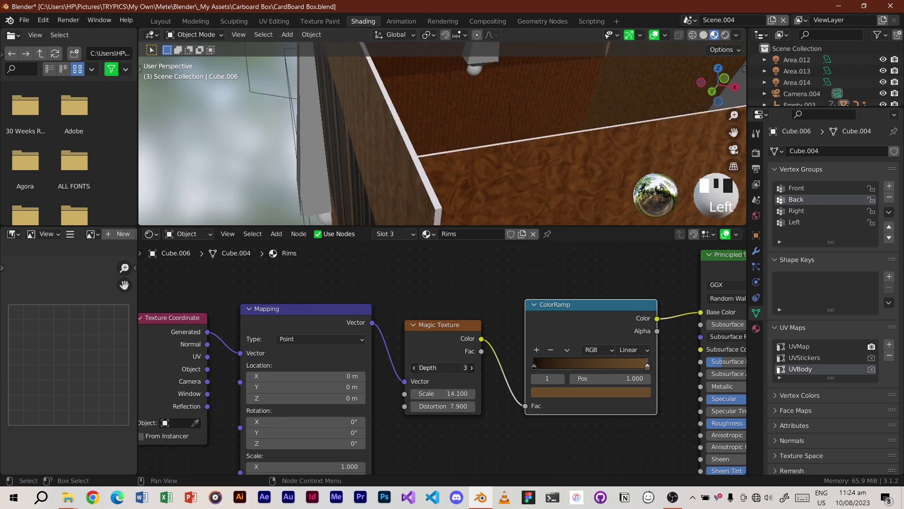
pyautogui.moveTo(443, 367); pyautogui.dragTo(462, 367)
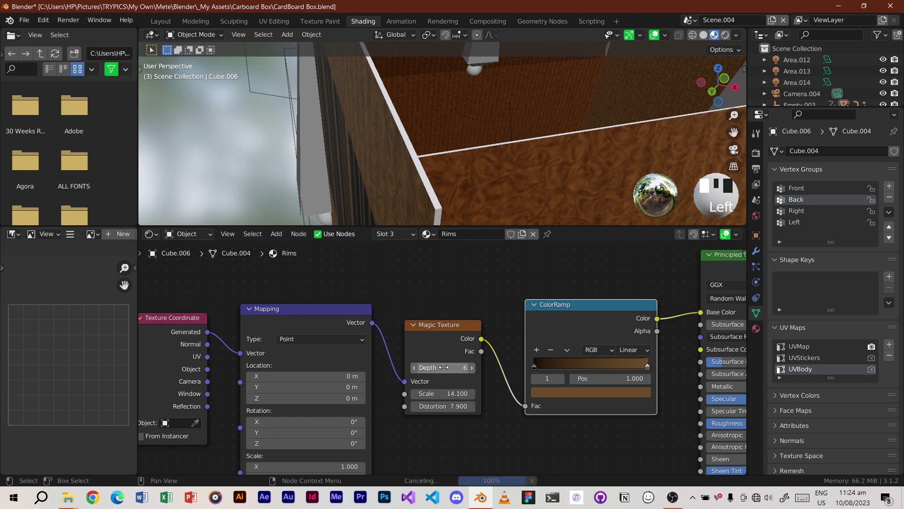
pyautogui.click(443, 393)
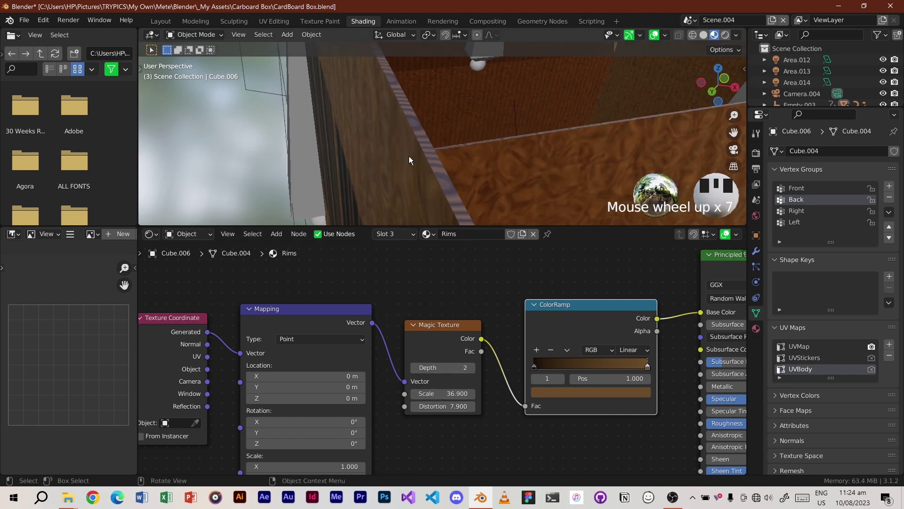
pyautogui.scroll(-5, 409, 160)
pyautogui.scroll(5, 424, 156)
pyautogui.click(443, 406)
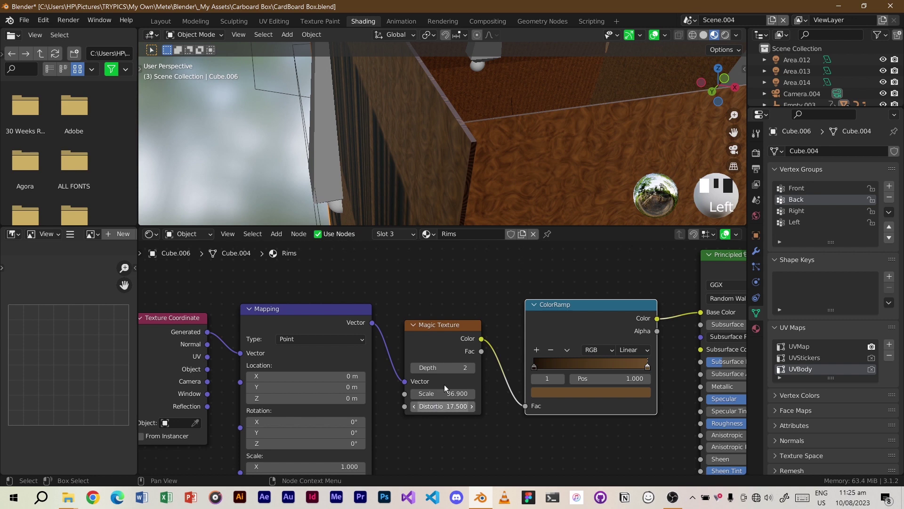
pyautogui.scroll(-10, 486, 151)
# Save CardBoard Box.blend and return to the Layout workspace.
pyautogui.hotkey('ctrl', 's')
pyautogui.scroll(-5, 387, 162)
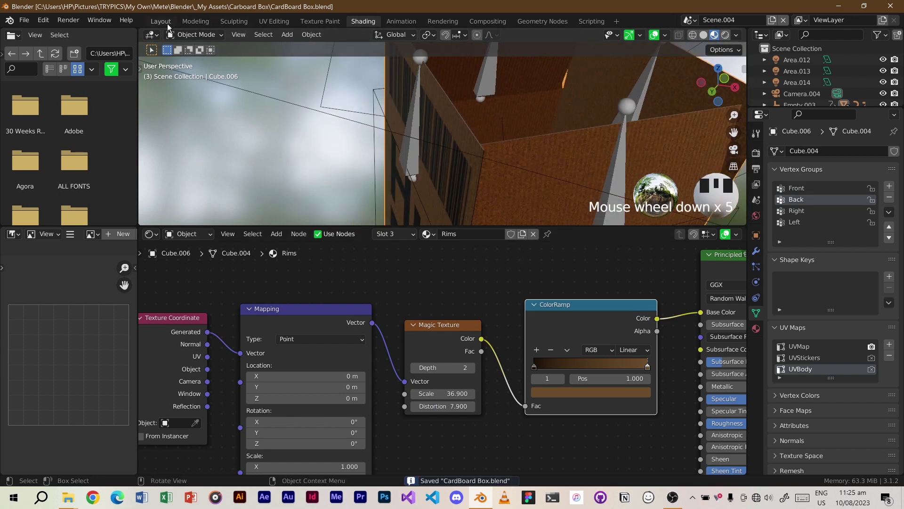
pyautogui.click(168, 22)
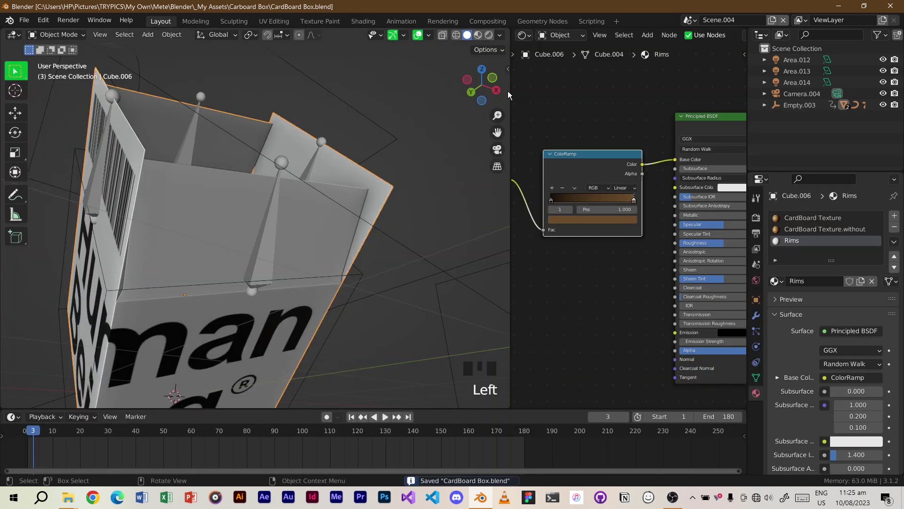
# Enlarge the 3D viewport, center the box in camera view, and play the animation.
pyautogui.moveTo(507, 35); pyautogui.dragTo(530, 33)
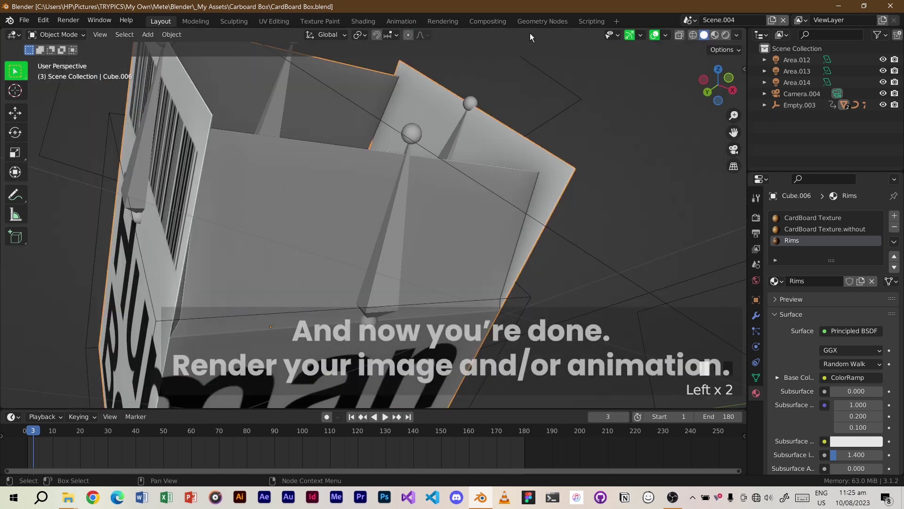
pyautogui.scroll(-6, 478, 189)
pyautogui.press('KP_0')
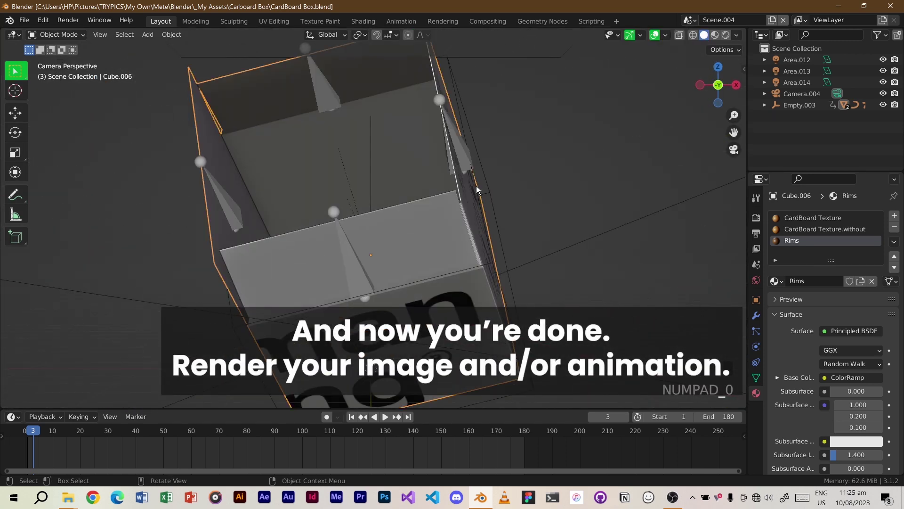
pyautogui.scroll(-4, 476, 188)
pyautogui.keyDown('shift'); pyautogui.moveTo(476, 192); pyautogui.dragTo(456, 215, button='middle'); pyautogui.keyUp('shift')
pyautogui.press('space')
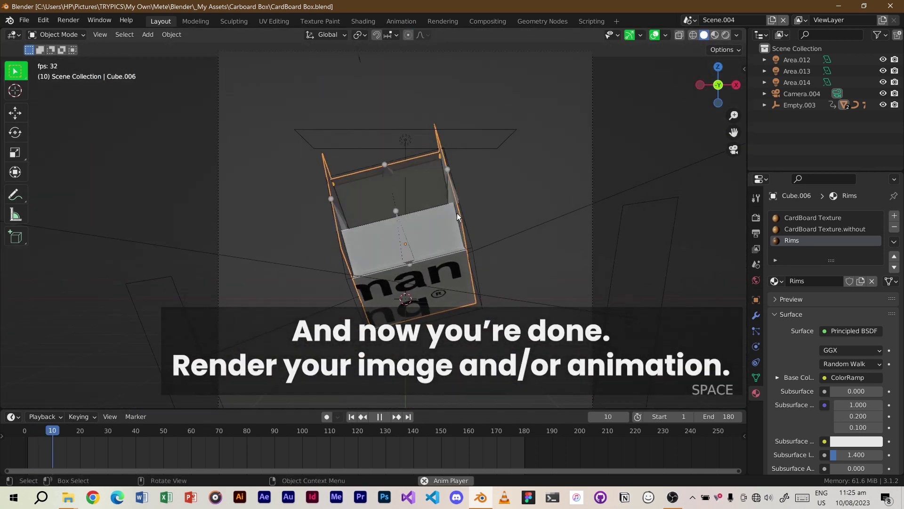